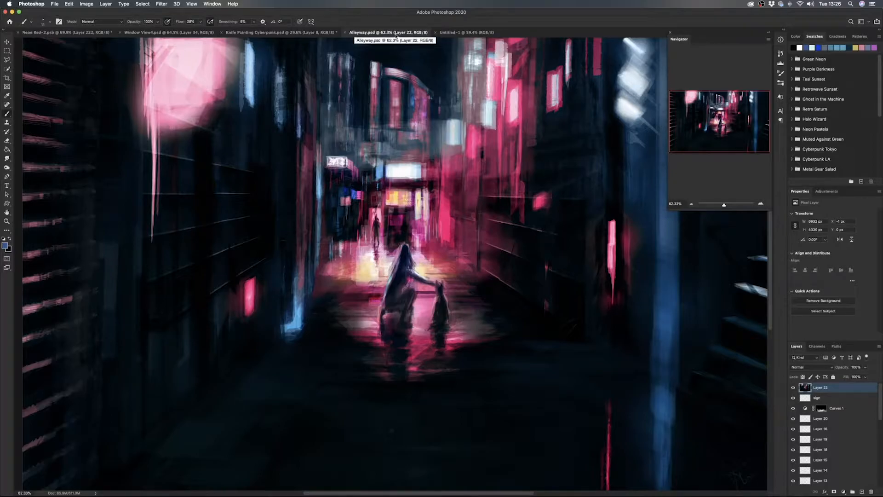
- Switch to the blank Untitled-1 document and locate Retro Manni Brushpack.abr through the brush import dialog without importing it
click(468, 33)
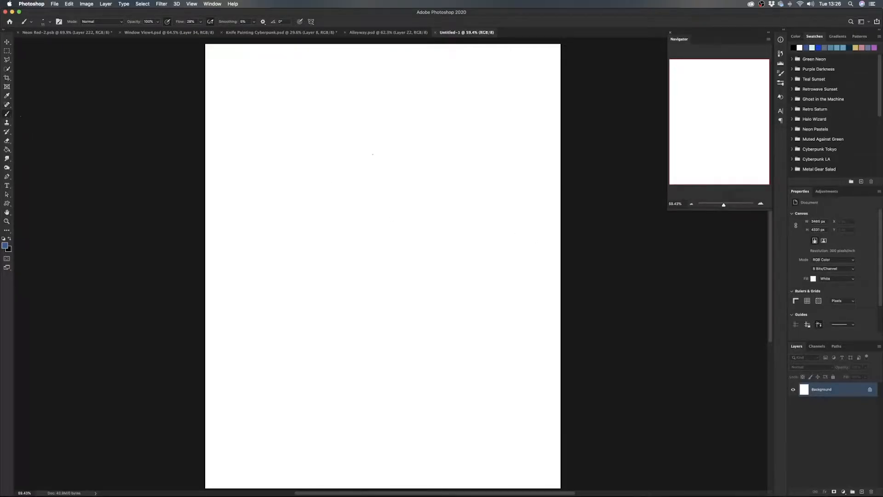
right_click(368, 147)
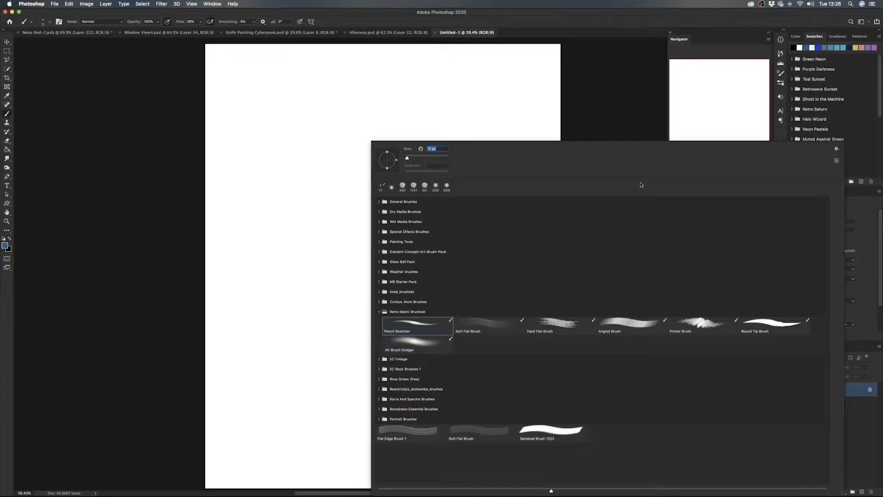
click(836, 150)
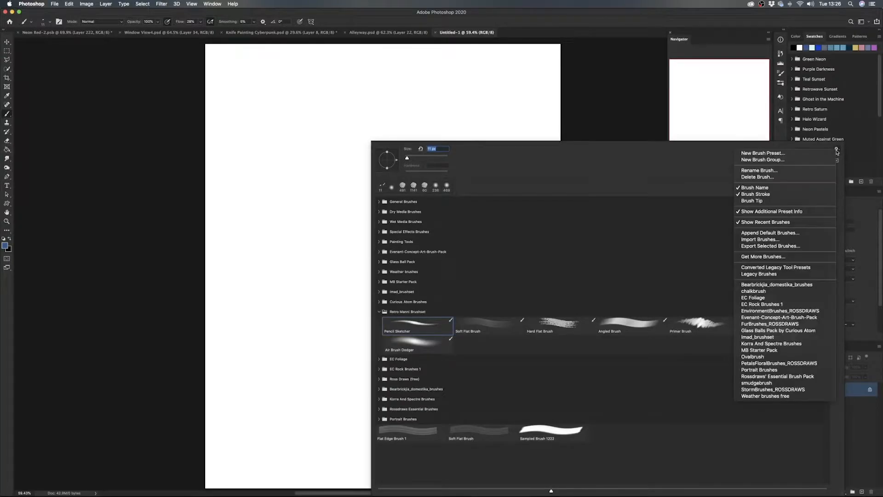
click(785, 243)
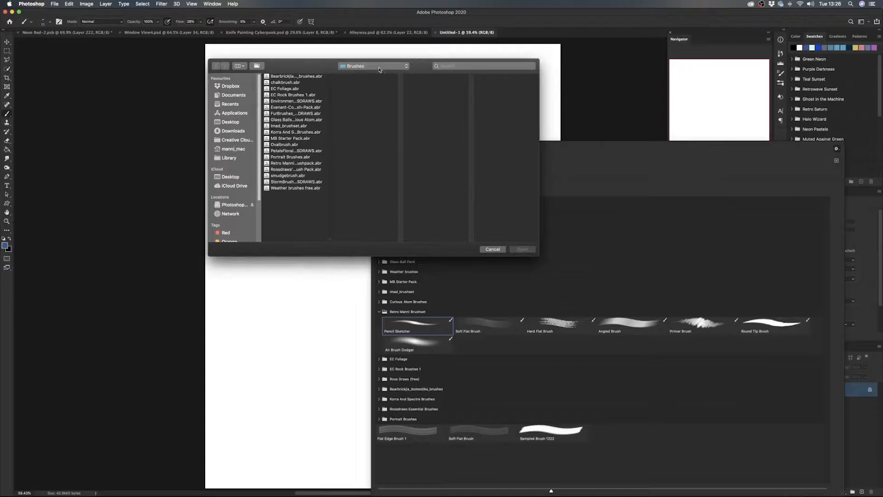
click(297, 164)
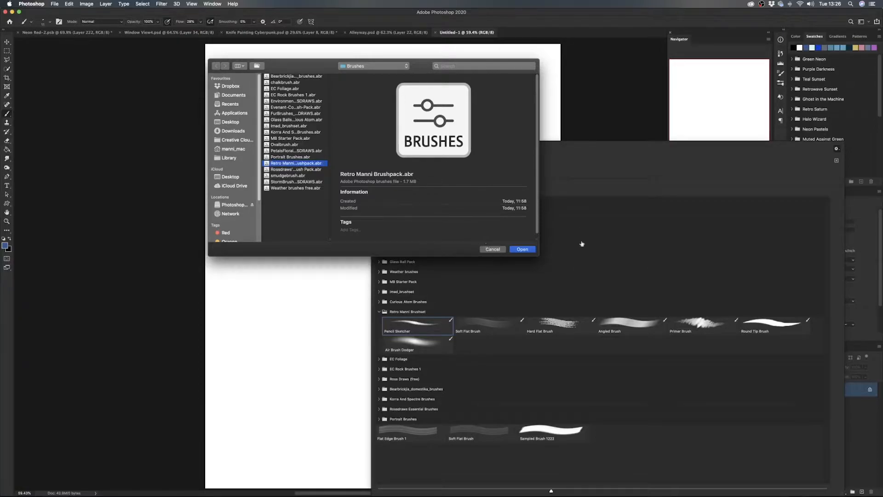
click(492, 250)
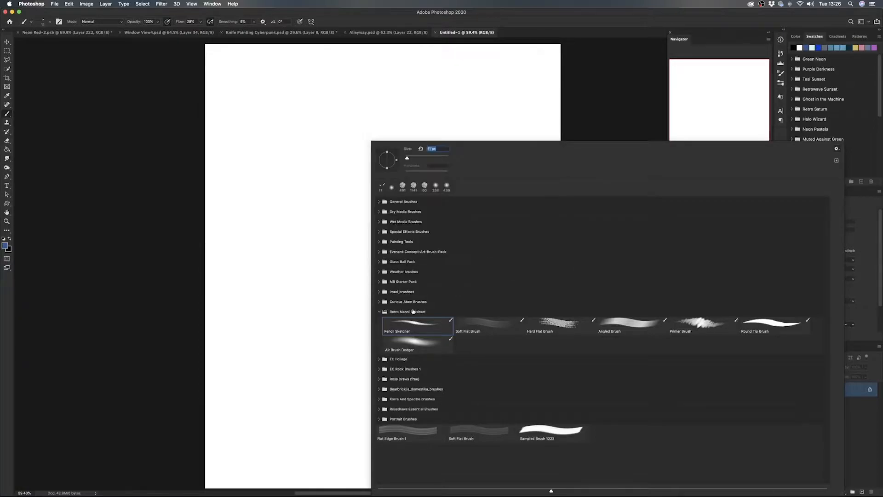
click(401, 313)
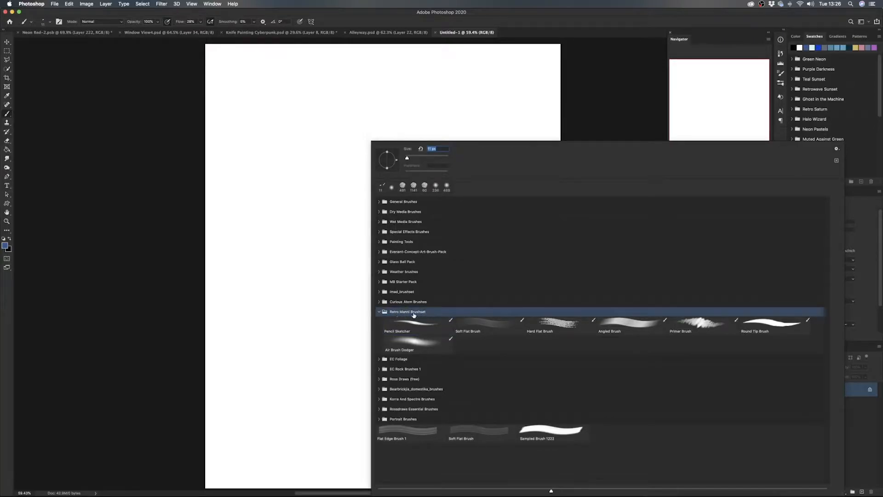
- Switch to Finder and open the user Library's Application Support/Adobe/Adobe Photoshop 2020/Presets/Brushes folder
mouse_move(258, 489)
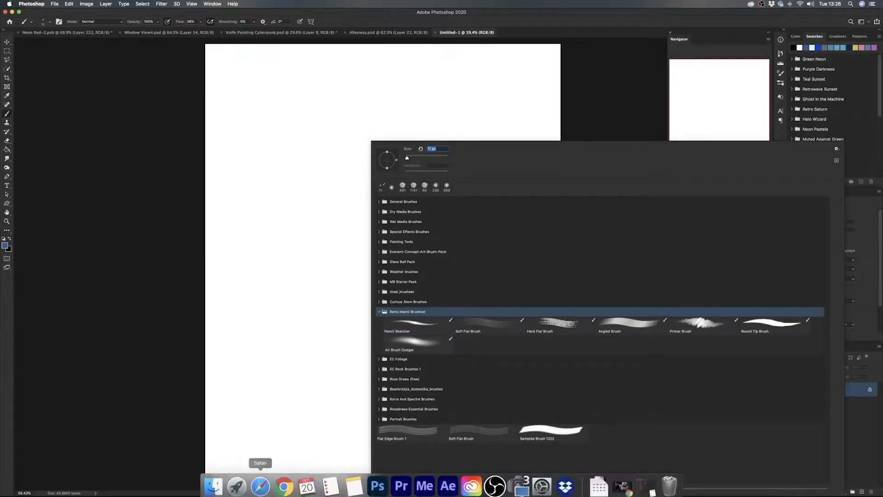
click(214, 482)
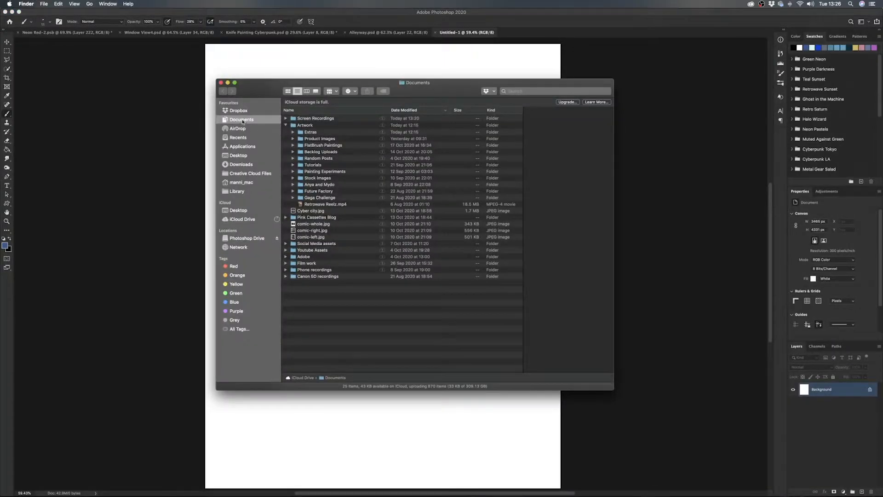
click(89, 5)
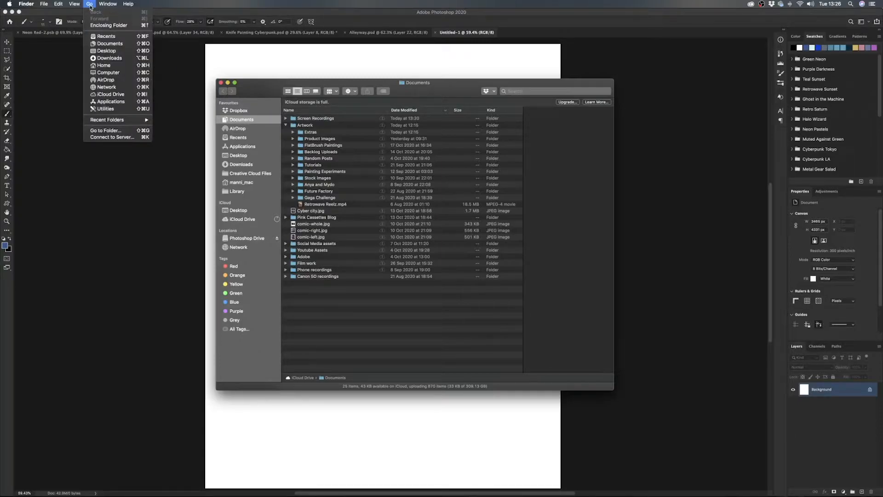
key(alt)
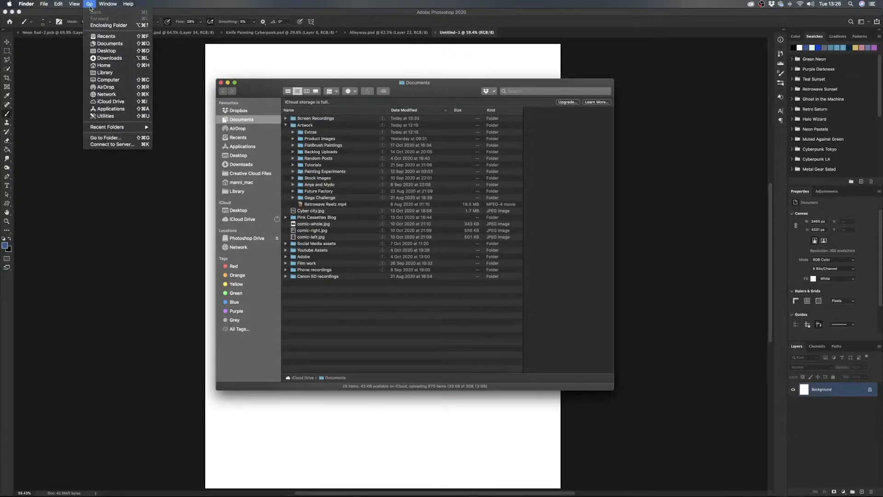
click(123, 74)
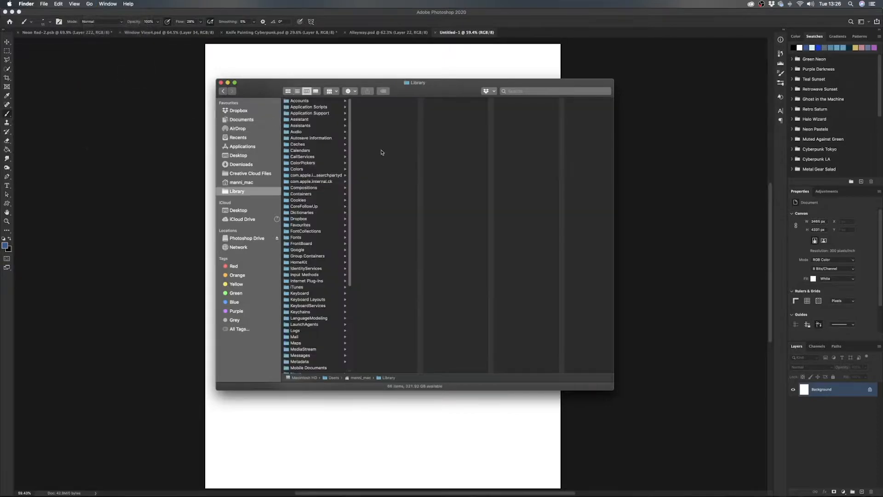
click(310, 113)
click(378, 114)
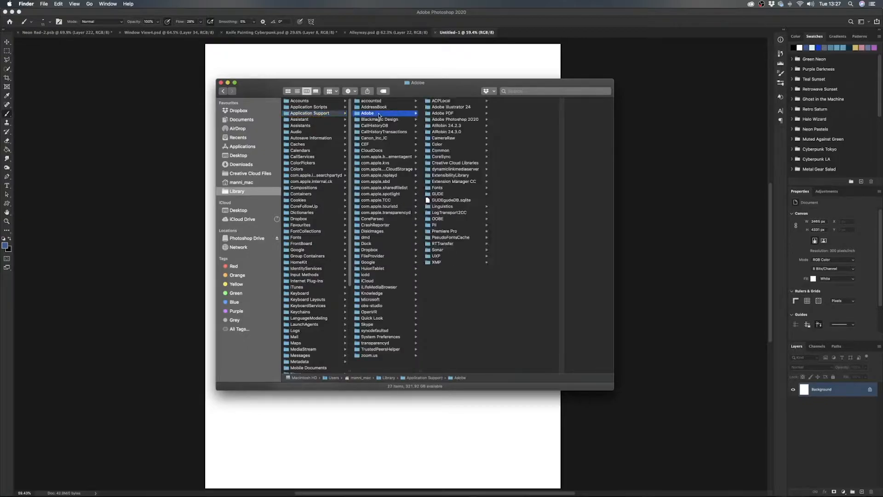
click(465, 120)
click(514, 120)
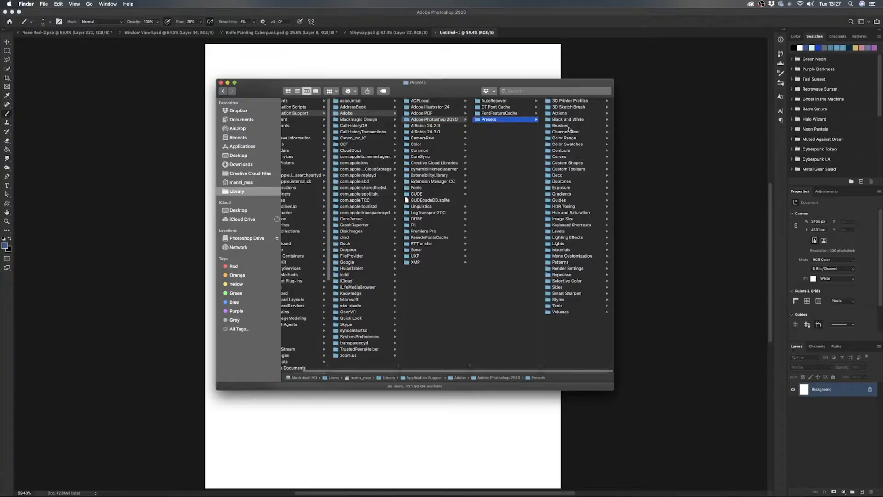
click(570, 126)
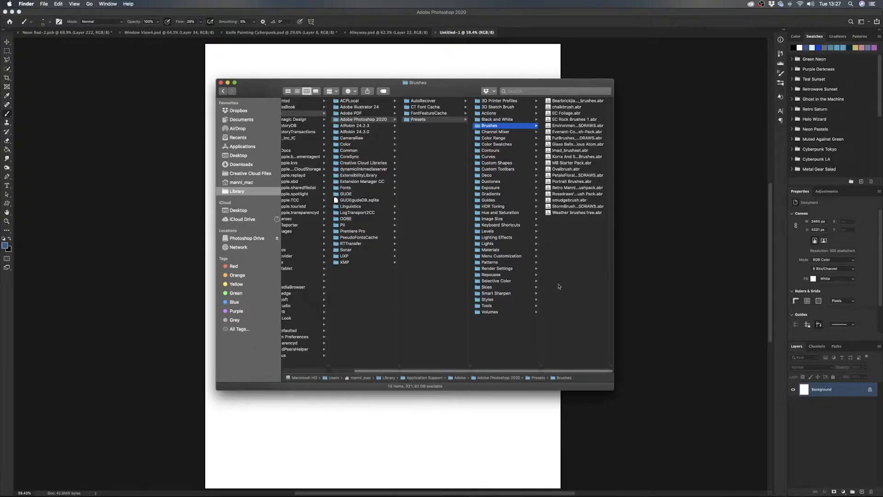
- Minimize the Finder window, return to Photoshop and add a new empty layer above the Background
click(228, 83)
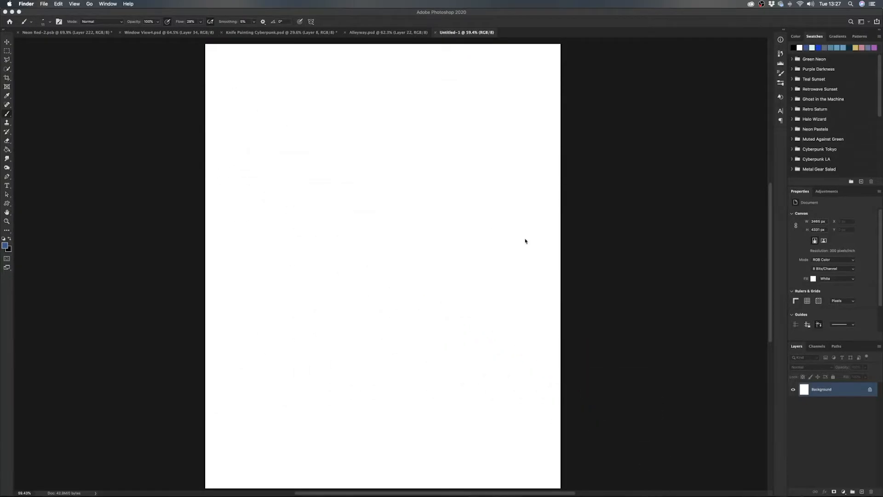
click(840, 440)
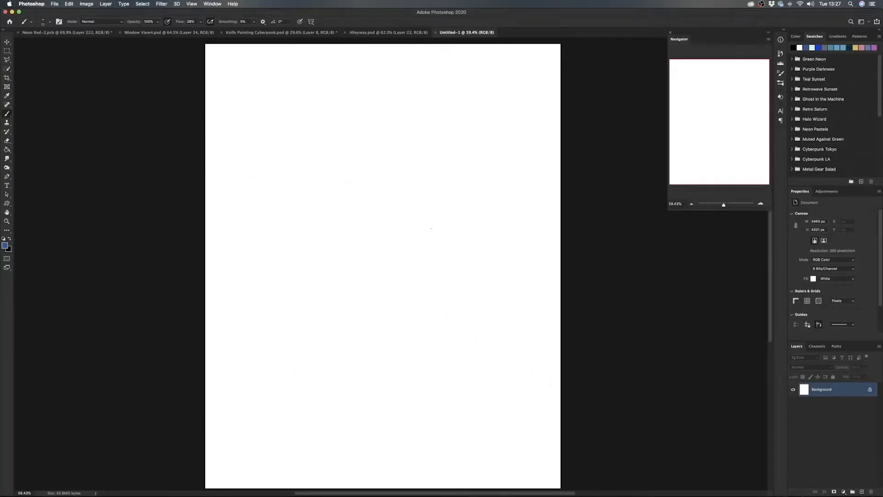
click(862, 492)
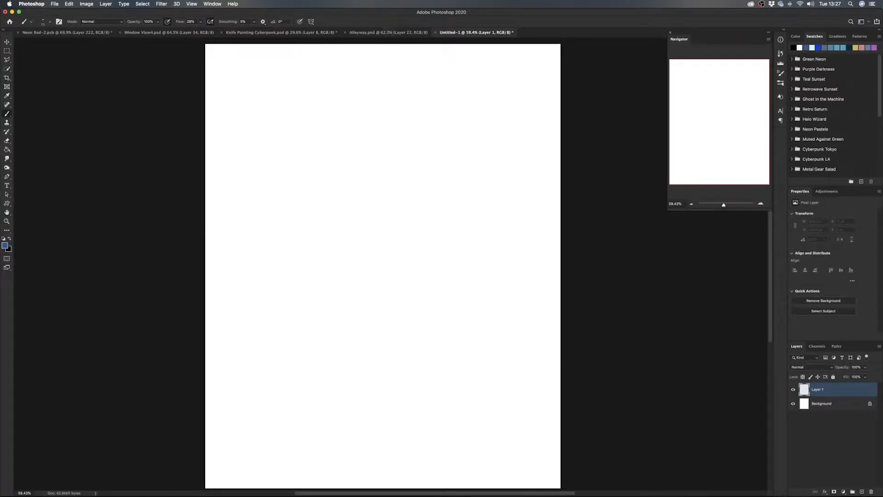
- Look through the open Neon Red-2, Window View4, Knife Painting Cyberpunk and Alleyway paintings and return to Untitled-1
click(66, 33)
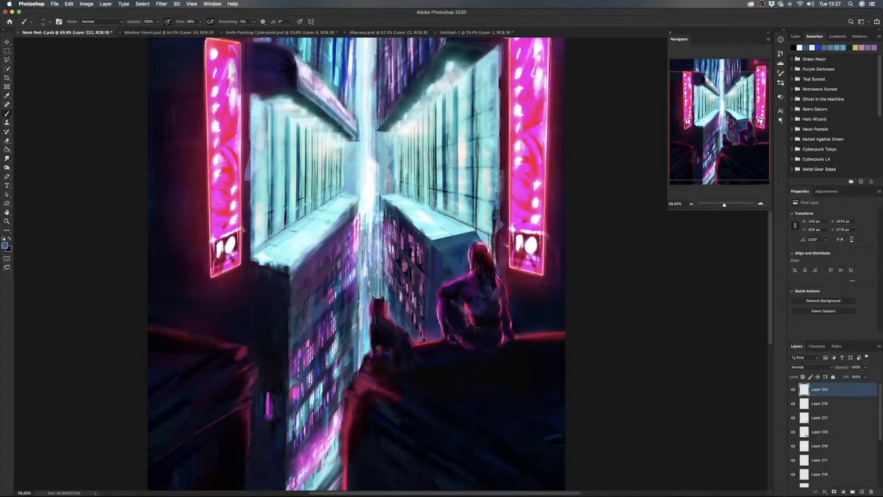
click(161, 34)
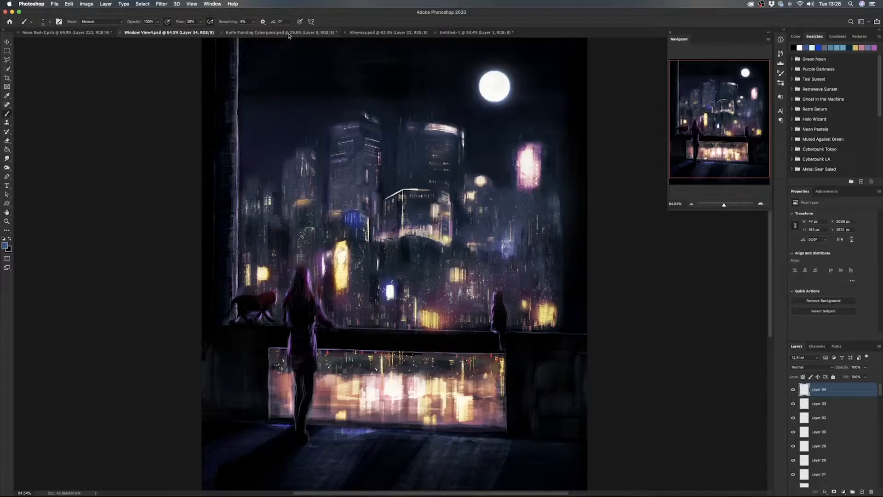
click(289, 34)
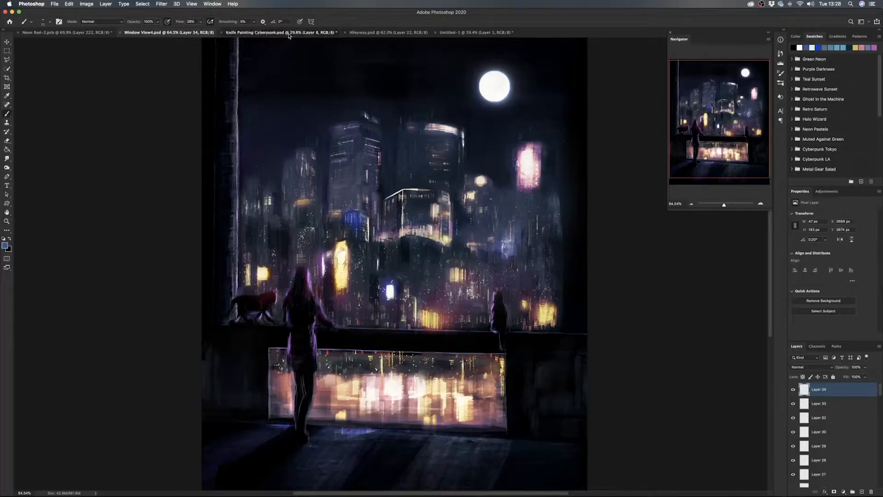
click(396, 36)
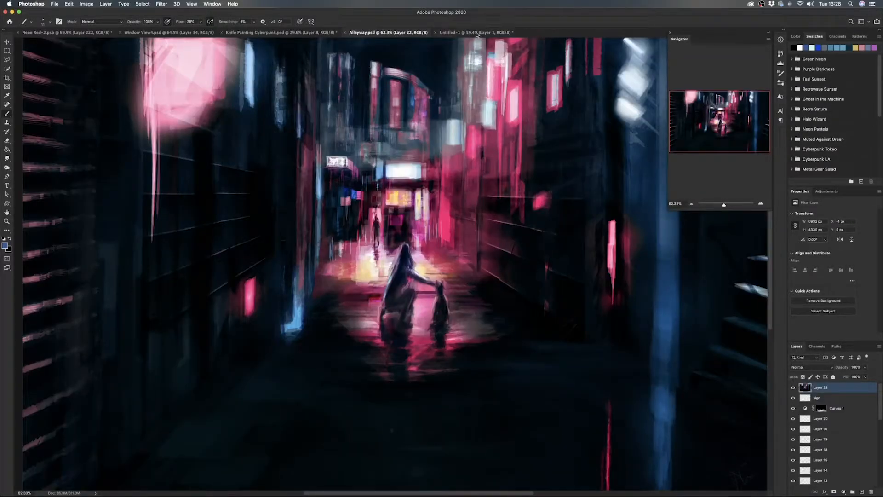
click(477, 35)
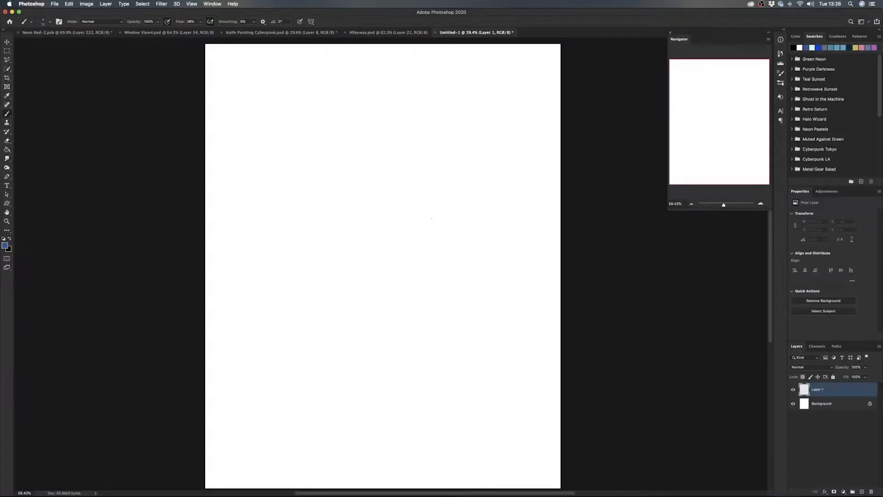
- Select the Pencil Sketcher brush from the Retro Manni Brushset and set the foreground color to black
right_click(434, 220)
click(452, 326)
key(Return)
click(795, 37)
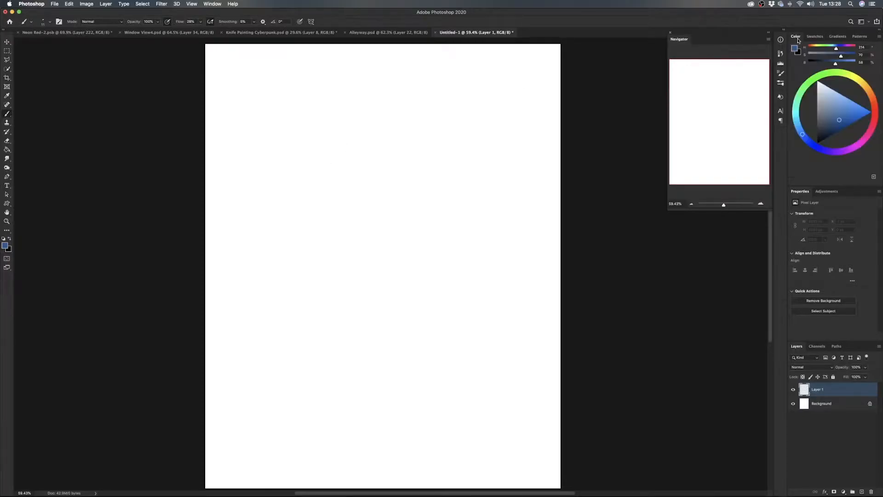
drag(828, 127, 817, 143)
- Draw long curved pencil strokes and patches of light and dark hatching across the upper part of the canvas
mouse_move(314, 205)
mouse_down()
mouse_move(367, 145)
mouse_move(332, 203)
mouse_move(388, 174)
mouse_move(359, 208)
mouse_move(414, 158)
mouse_up()
drag(358, 204, 425, 161)
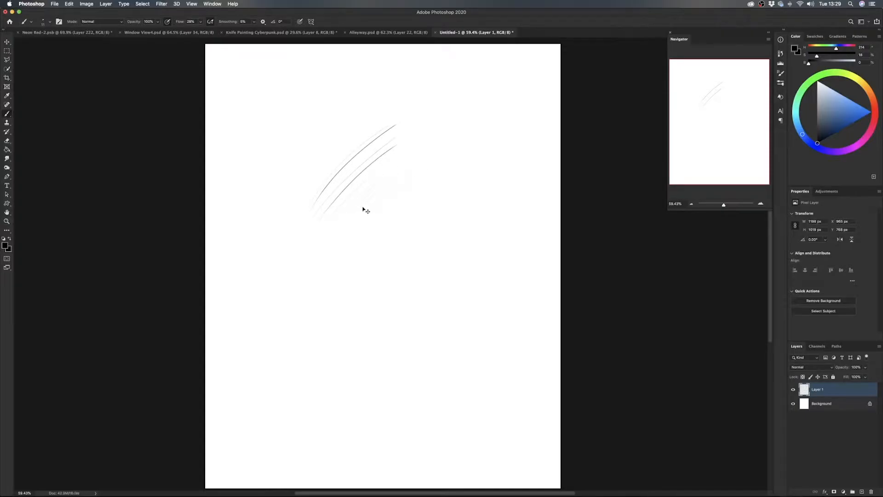
key(super+1)
scroll(426, 165, up, 3)
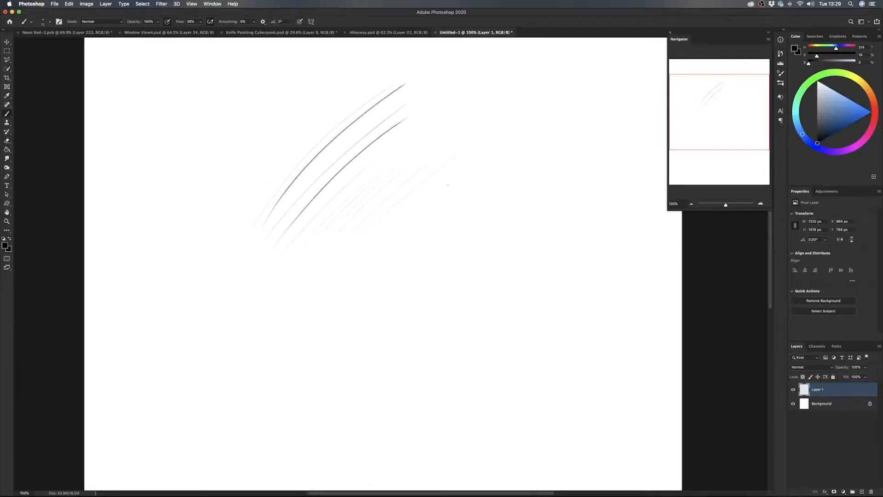
mouse_move(440, 212)
mouse_down()
mouse_move(456, 205)
mouse_move(453, 219)
mouse_move(465, 210)
mouse_move(472, 225)
mouse_move(458, 242)
mouse_move(479, 224)
mouse_up()
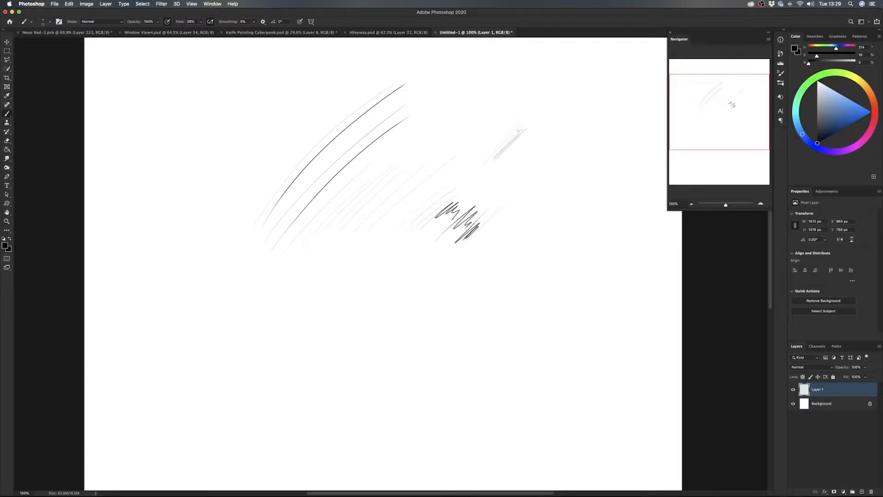
mouse_move(535, 117)
mouse_down()
mouse_move(478, 166)
mouse_move(529, 123)
mouse_move(511, 163)
mouse_up()
mouse_move(539, 135)
mouse_down()
mouse_move(522, 168)
mouse_move(536, 162)
mouse_up()
- Draw a pencil circle below the hatching, with a curved contour line and two S-shaped curls beside it
mouse_move(395, 256)
mouse_down()
mouse_move(417, 317)
mouse_move(373, 271)
mouse_up()
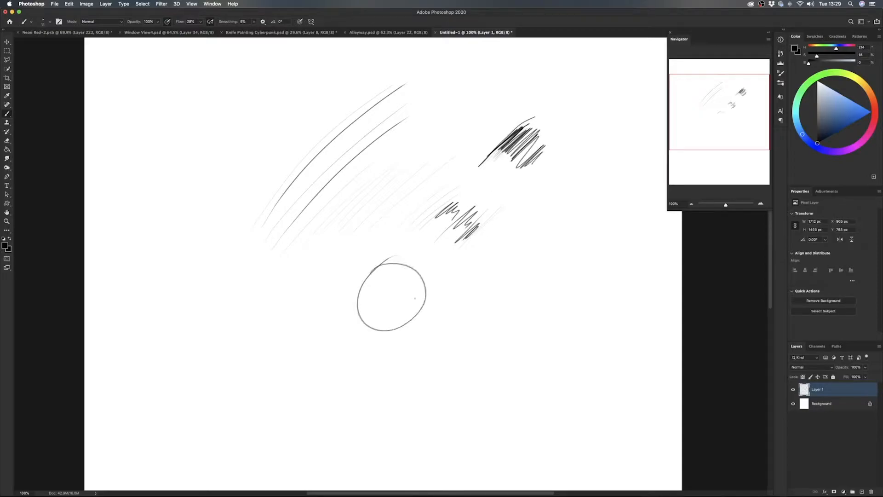
mouse_move(462, 254)
mouse_down()
mouse_move(464, 291)
mouse_move(482, 322)
mouse_up()
mouse_move(519, 225)
mouse_down()
mouse_move(518, 261)
mouse_move(550, 302)
mouse_move(521, 301)
mouse_up()
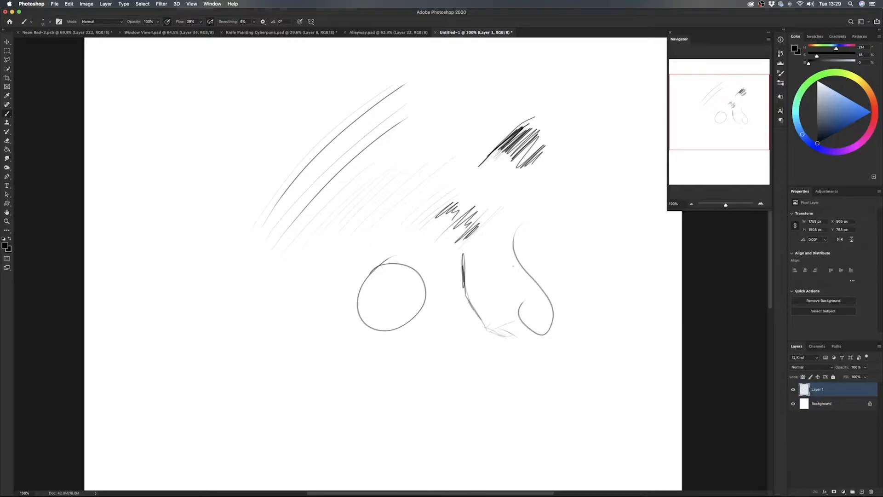
mouse_move(561, 211)
mouse_down()
mouse_move(553, 224)
mouse_move(580, 312)
mouse_move(573, 295)
mouse_up()
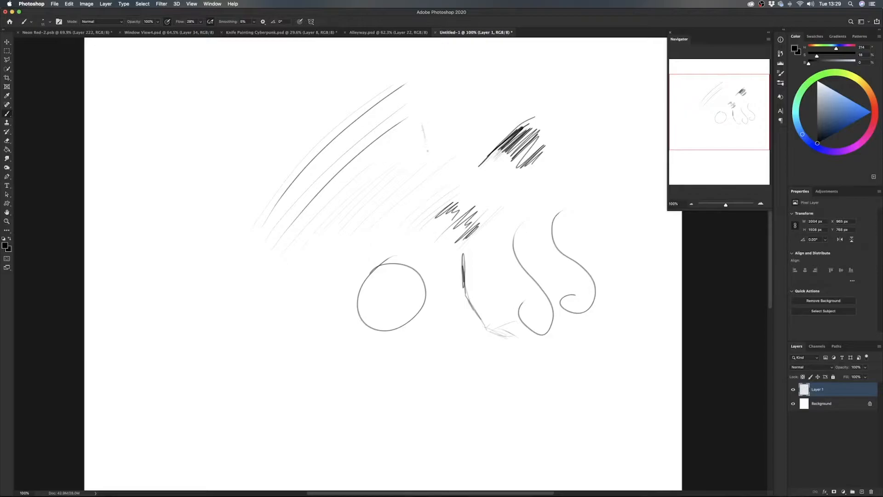
- Sketch a small face between the curved strokes and the dark hatching, with jaw, ear, eyes, nose and mouth
drag(427, 150, 443, 173)
drag(484, 105, 491, 108)
drag(488, 107, 486, 113)
mouse_move(459, 119)
mouse_down()
mouse_move(470, 115)
mouse_move(467, 127)
mouse_up()
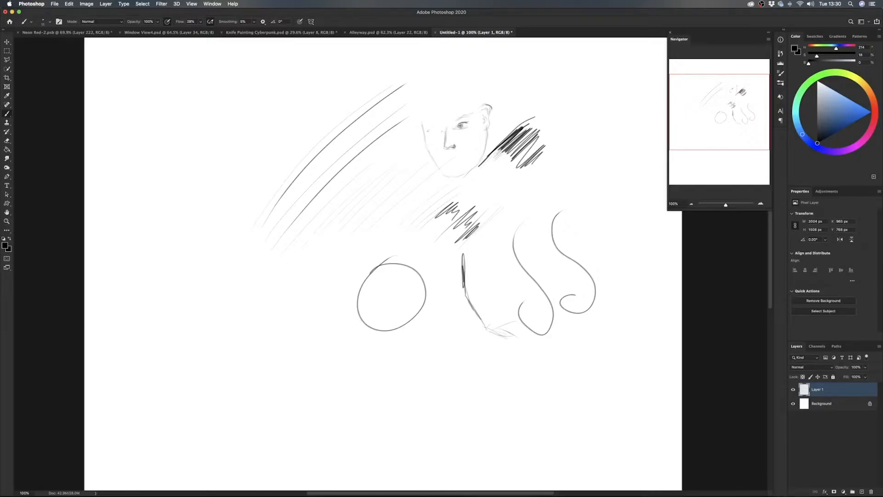
drag(430, 129, 440, 129)
drag(441, 163, 458, 162)
- Add a diagonal series of dark-to-light hatching strokes beside the dense hatching patch near the face
scroll(510, 149, up, 10)
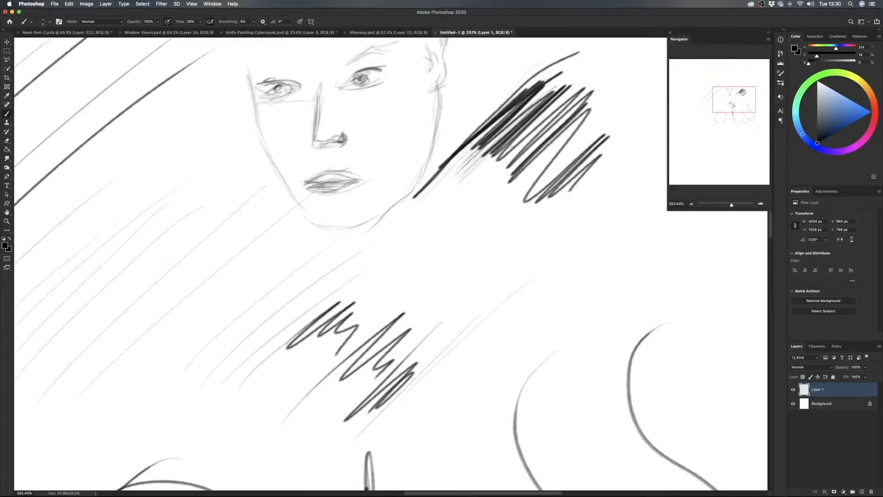
drag(506, 140, 444, 223)
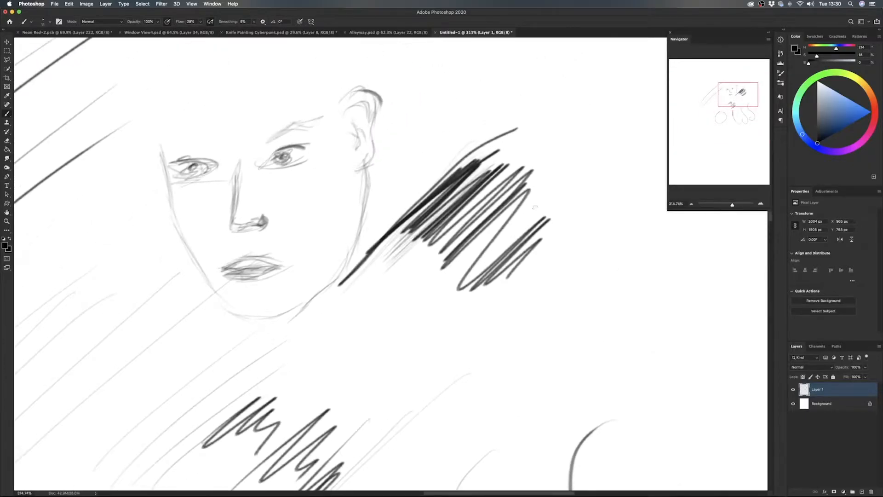
drag(530, 212, 440, 137)
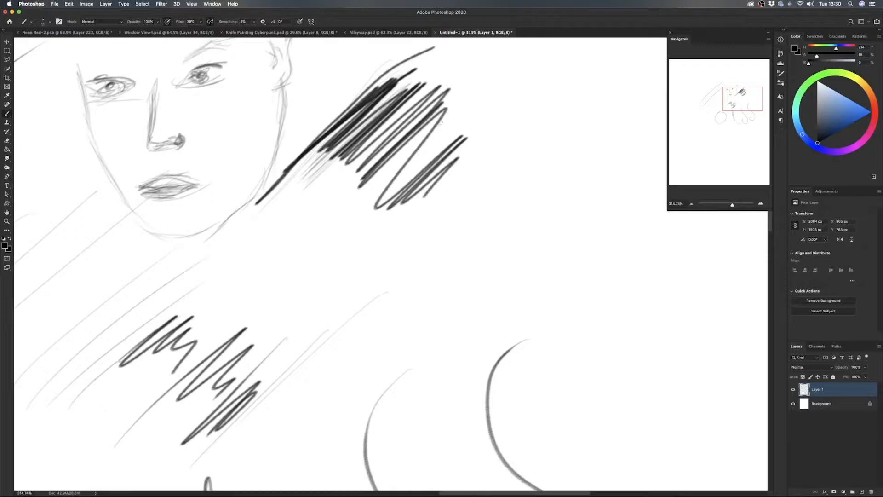
mouse_move(432, 238)
mouse_down()
mouse_move(523, 146)
mouse_move(444, 229)
mouse_up()
drag(512, 196, 468, 245)
drag(491, 216, 473, 233)
drag(527, 207, 470, 276)
mouse_move(568, 187)
mouse_down()
mouse_move(493, 282)
mouse_move(583, 207)
mouse_up()
mouse_move(510, 293)
mouse_down()
mouse_move(591, 216)
mouse_move(551, 291)
mouse_up()
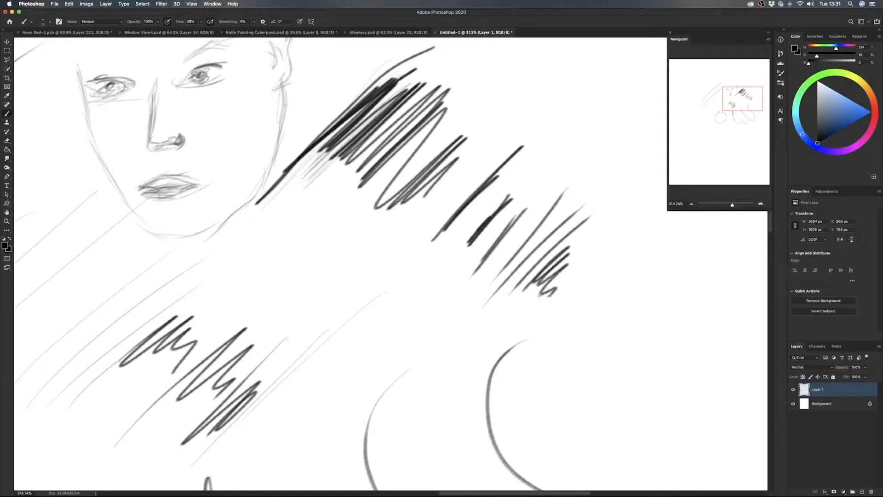
- Choose the Soft Round Pressure Size brush from General Brushes and hatch a few soft strokes beside the pencil hatching
right_click(369, 238)
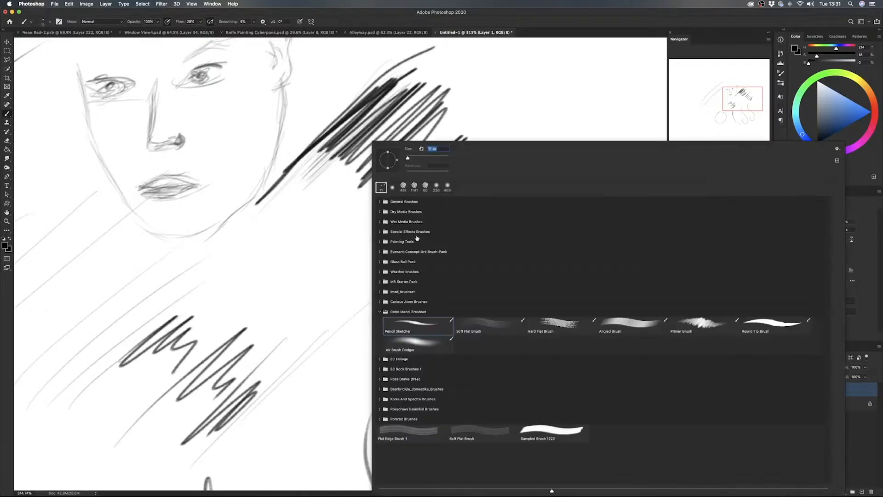
click(380, 201)
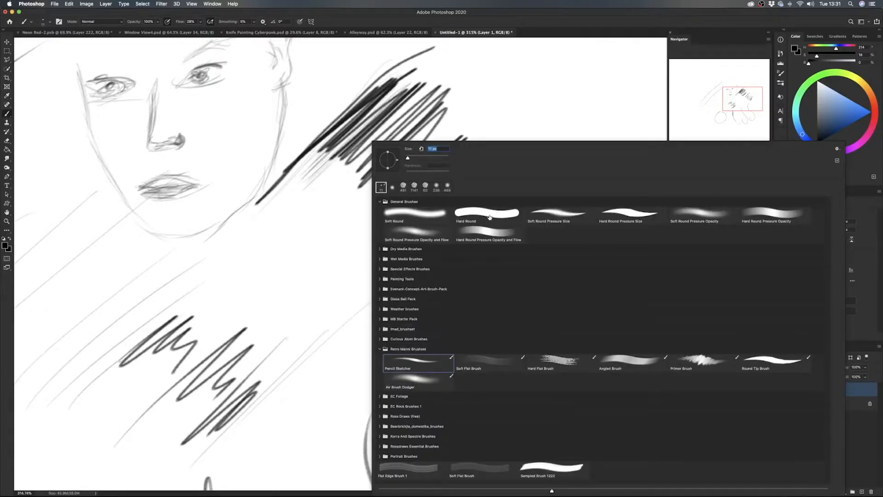
click(554, 215)
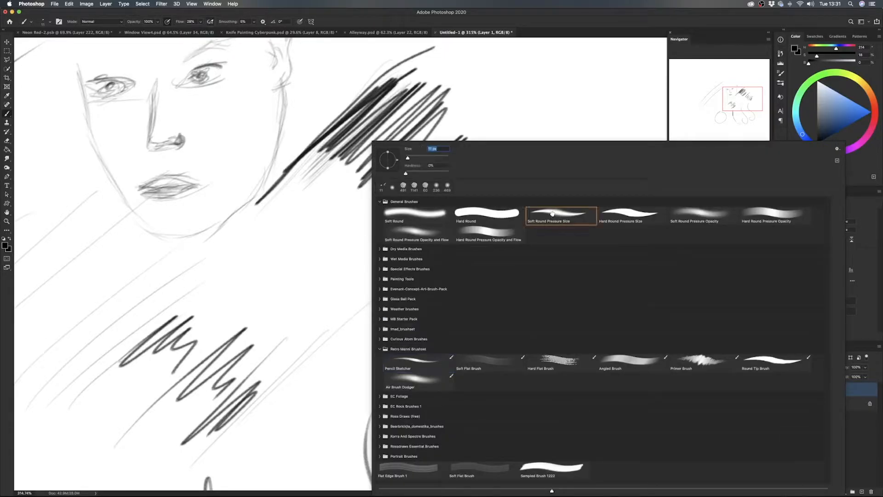
double_click(554, 215)
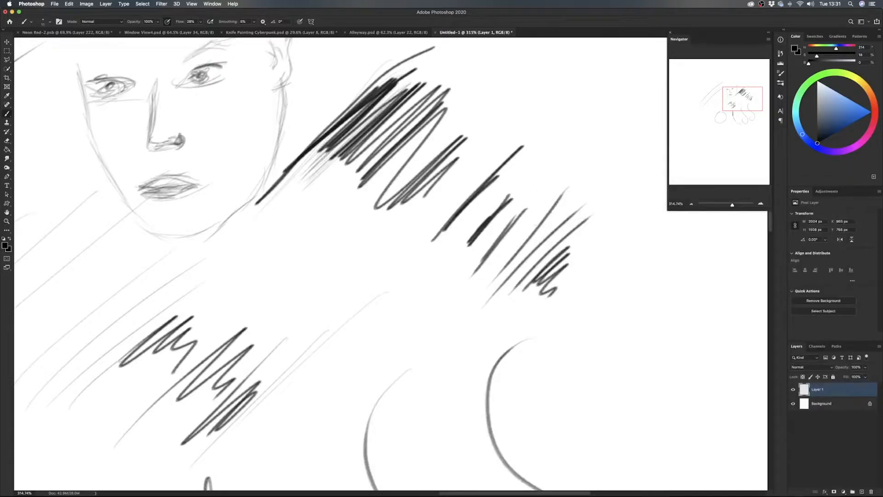
mouse_move(483, 144)
mouse_down()
mouse_move(439, 196)
mouse_move(484, 161)
mouse_move(423, 225)
mouse_move(475, 183)
mouse_move(412, 242)
mouse_up()
drag(445, 215, 407, 259)
mouse_move(460, 252)
mouse_down()
mouse_move(430, 288)
mouse_move(442, 317)
mouse_up()
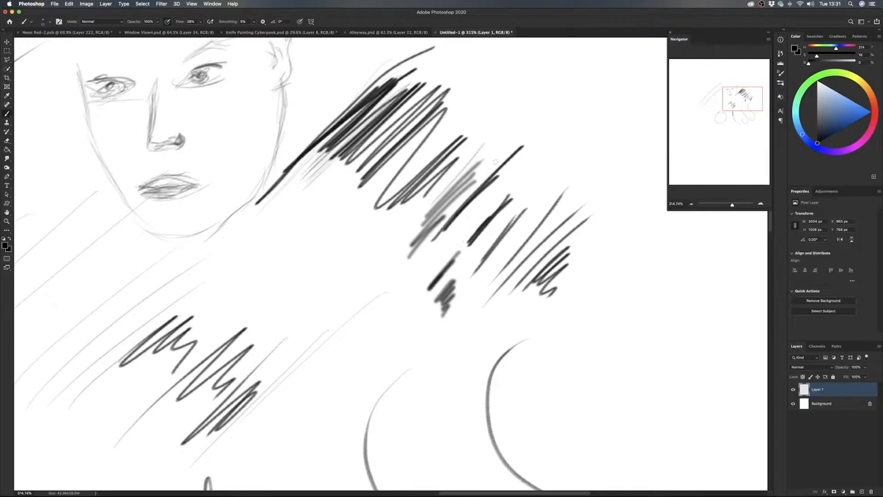
- Raise the soft round brush's hardness and paint four short dark diagonal strokes above the hatching for comparison
right_click(494, 161)
drag(447, 175, 482, 174)
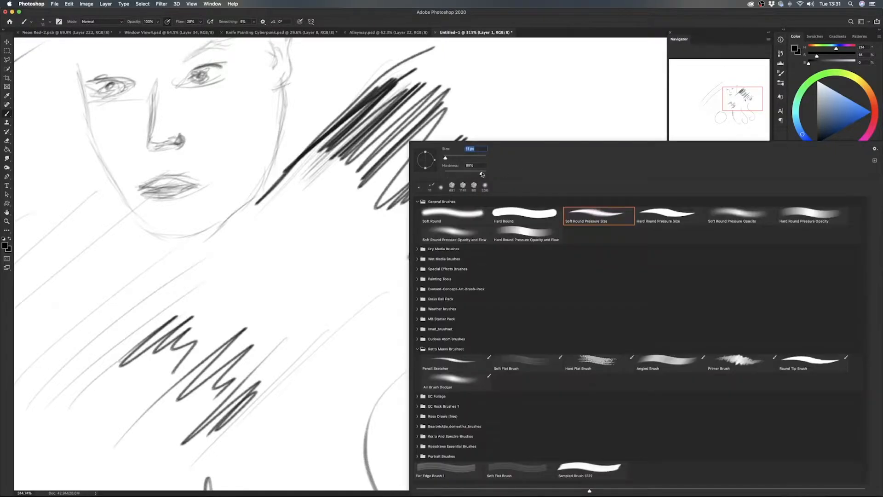
click(514, 119)
drag(528, 106, 492, 140)
drag(567, 131, 534, 168)
drag(592, 154, 556, 180)
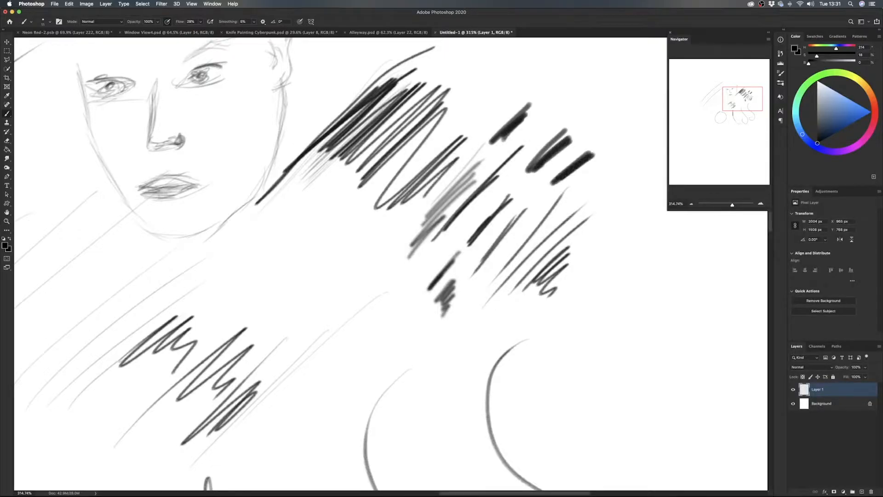
mouse_move(615, 179)
mouse_down()
mouse_move(591, 200)
mouse_move(599, 196)
mouse_up()
- Switch back to the Pencil Sketcher brush and fill the area below the short dark strokes with dense diagonal hatching
right_click(576, 273)
double_click(455, 361)
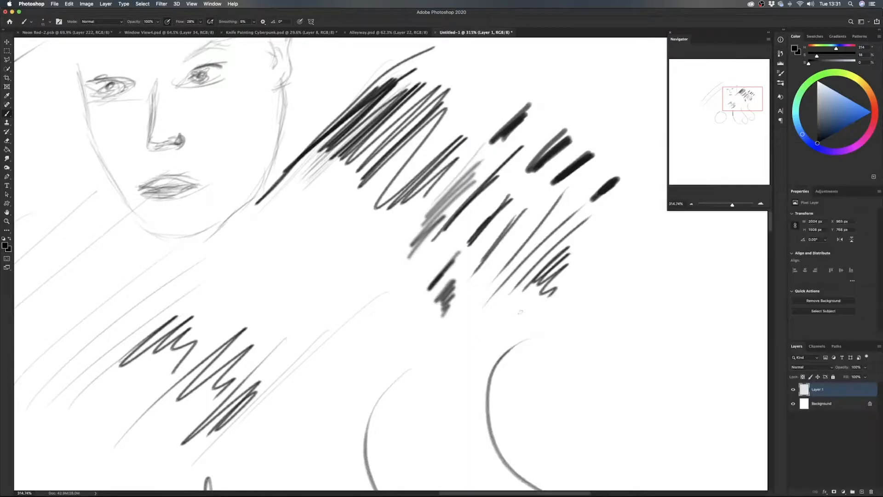
mouse_move(620, 228)
mouse_down()
mouse_move(550, 319)
mouse_move(584, 245)
mouse_up()
mouse_move(642, 236)
mouse_down()
mouse_move(559, 337)
mouse_move(583, 303)
mouse_up()
drag(646, 223, 573, 302)
mouse_move(643, 222)
mouse_down()
mouse_move(567, 307)
mouse_move(581, 313)
mouse_up()
drag(659, 236, 576, 336)
drag(675, 242, 600, 321)
drag(680, 246, 597, 327)
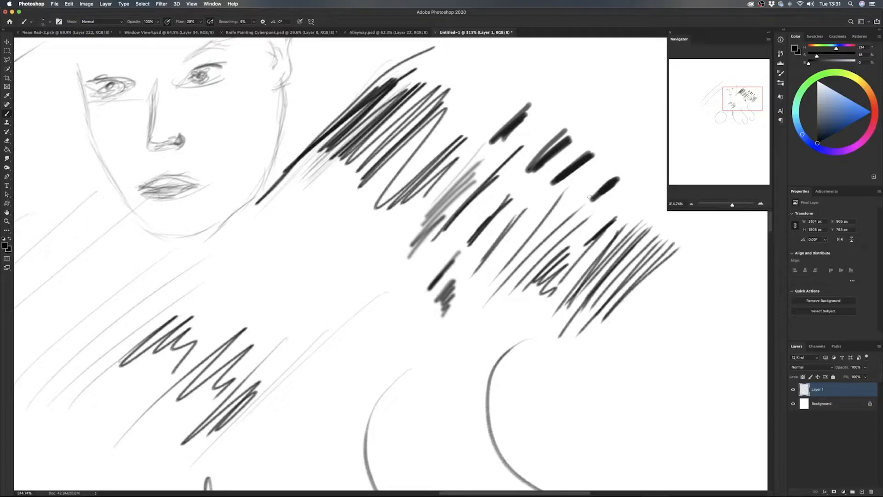
drag(548, 200, 487, 278)
mouse_move(544, 220)
mouse_down()
mouse_move(484, 283)
mouse_move(490, 292)
mouse_move(479, 317)
mouse_up()
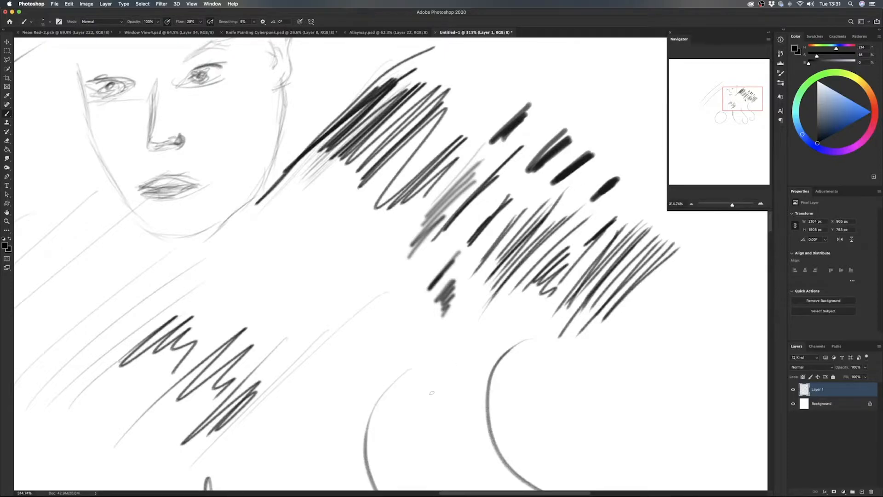
- View the canvas at 100% and delete the layer holding the pencil sketches
key(super+1)
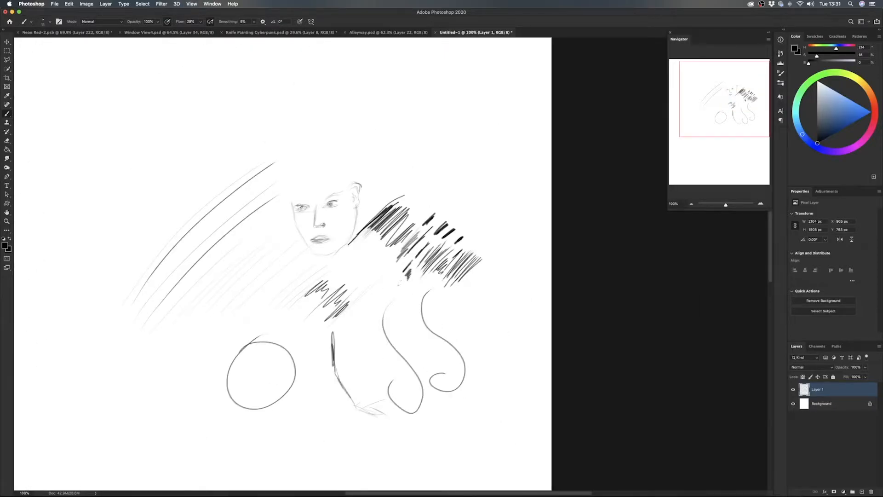
key(super+1)
key(Delete)
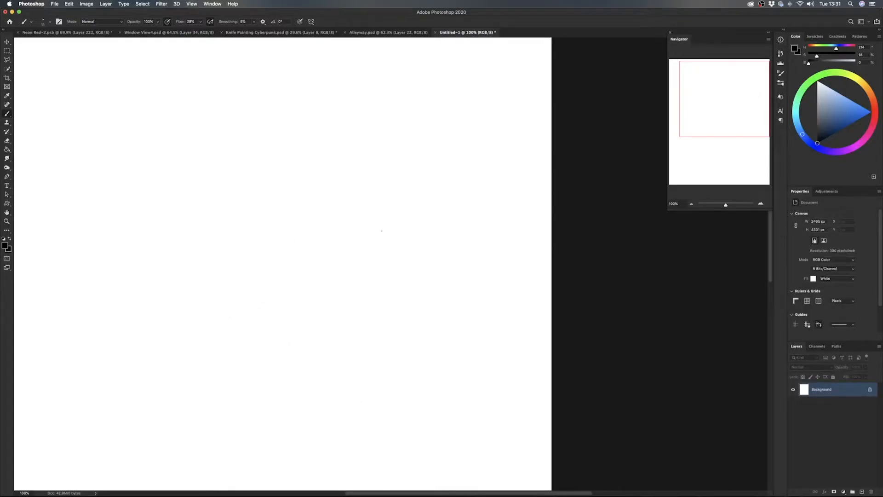
- Select the Soft Flat Brush from the Retro Manni brush set
drag(349, 197, 464, 184)
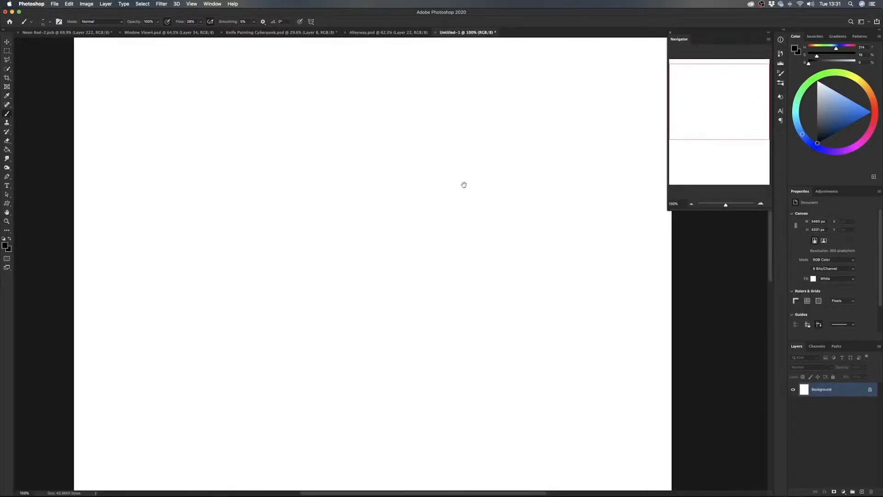
right_click(396, 186)
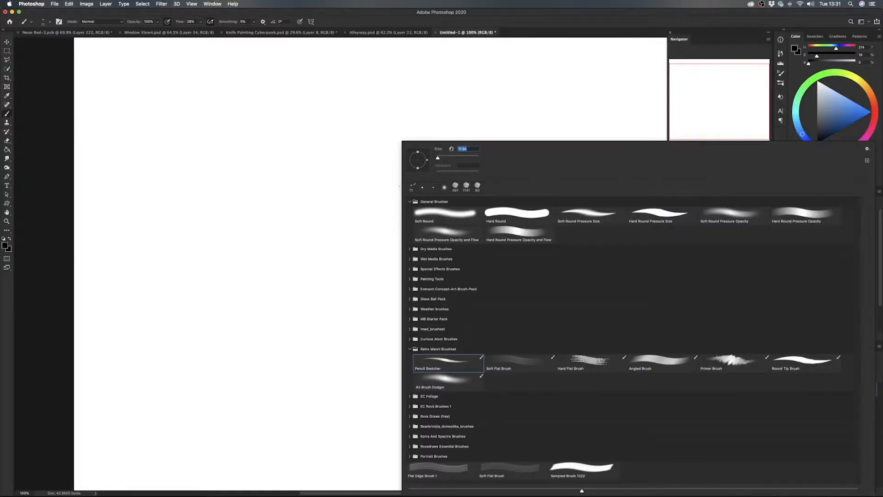
click(516, 364)
key(Return)
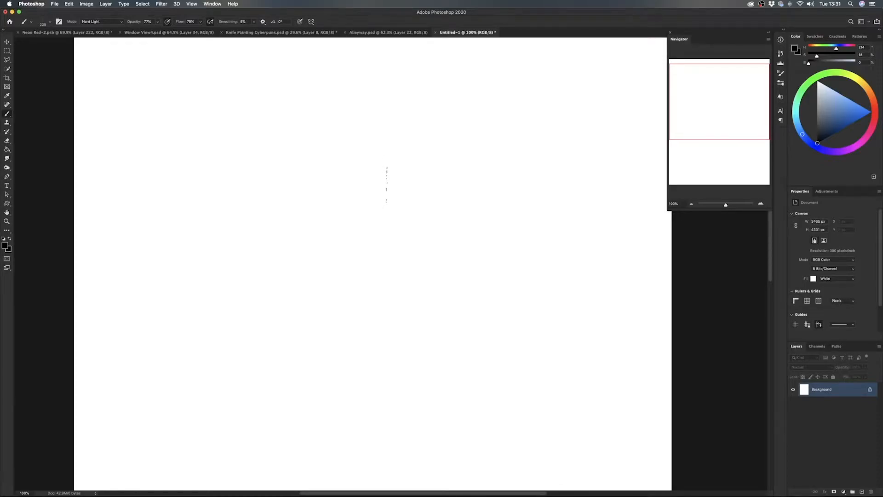
- Examine the Knife Painting Cyberpunk and Window View4 paintings, and return to the Untitled-1 document
click(260, 34)
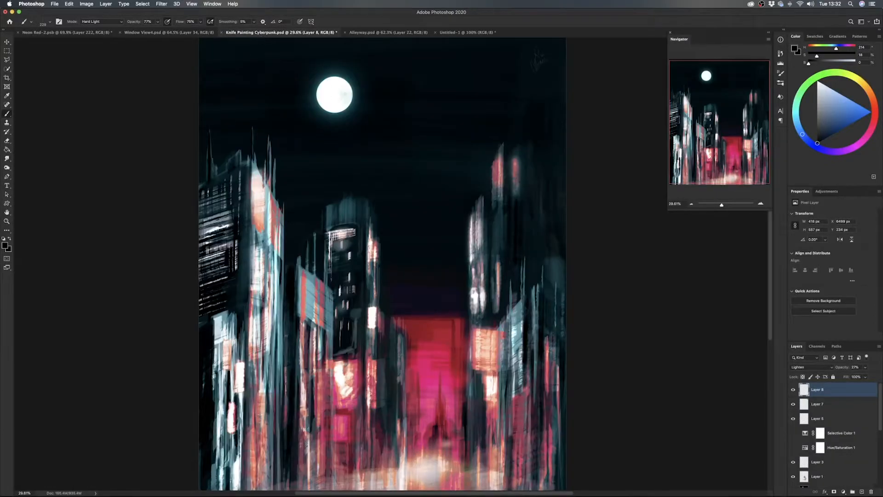
click(161, 34)
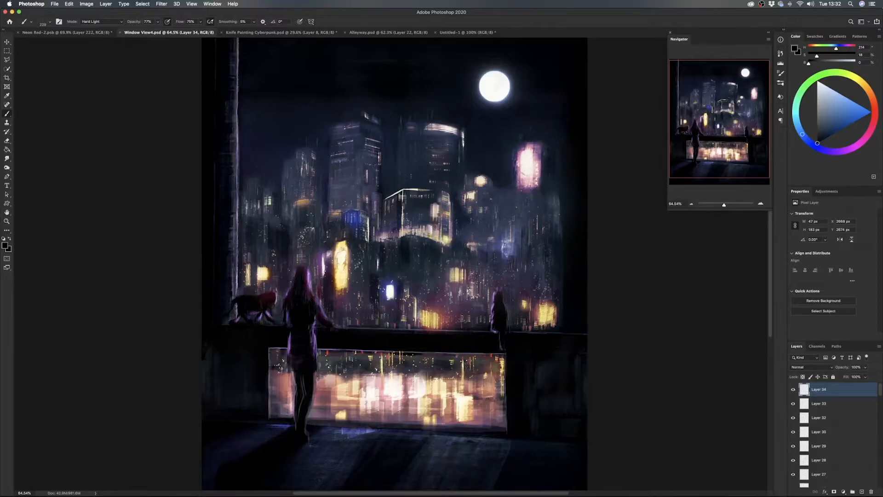
click(464, 32)
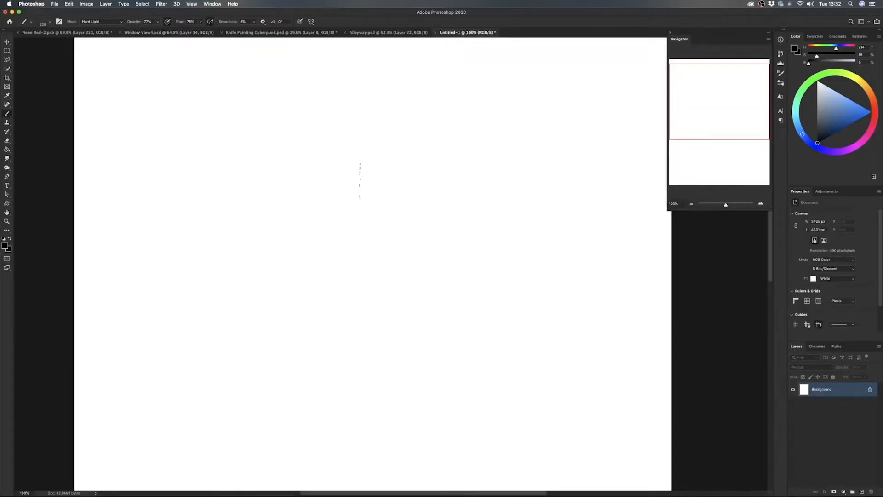
- Set a dark blue-grey colour and paint six broad, fading horizontal strokes across the upper canvas with the Soft Flat Brush
ctrl+alt+drag(332, 209, 366, 210)
drag(826, 127, 820, 128)
drag(312, 181, 379, 189)
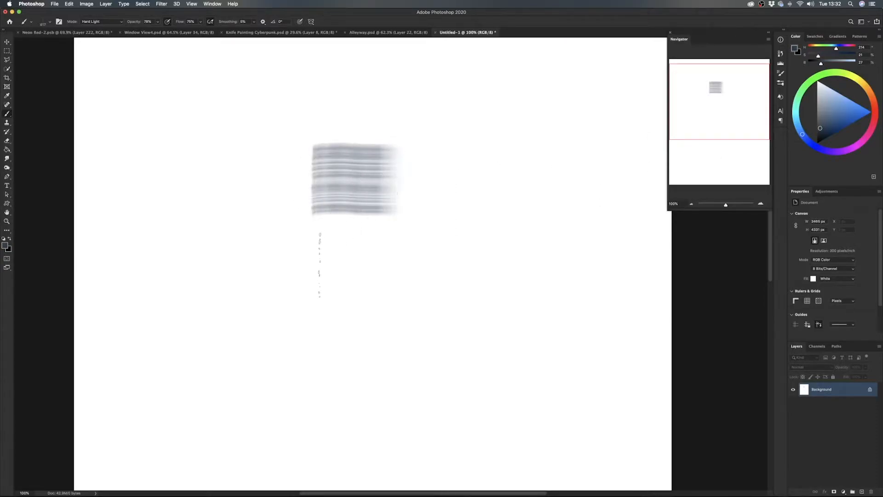
drag(320, 262, 320, 262)
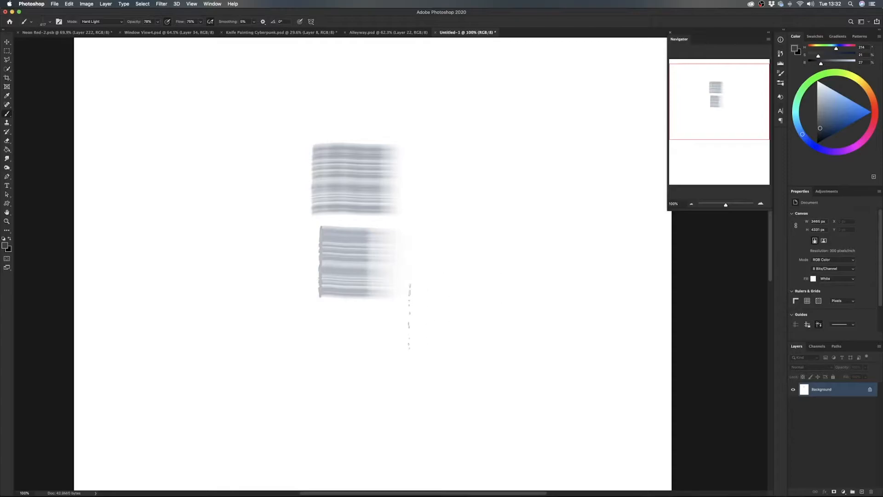
drag(427, 195, 577, 195)
drag(426, 283, 616, 283)
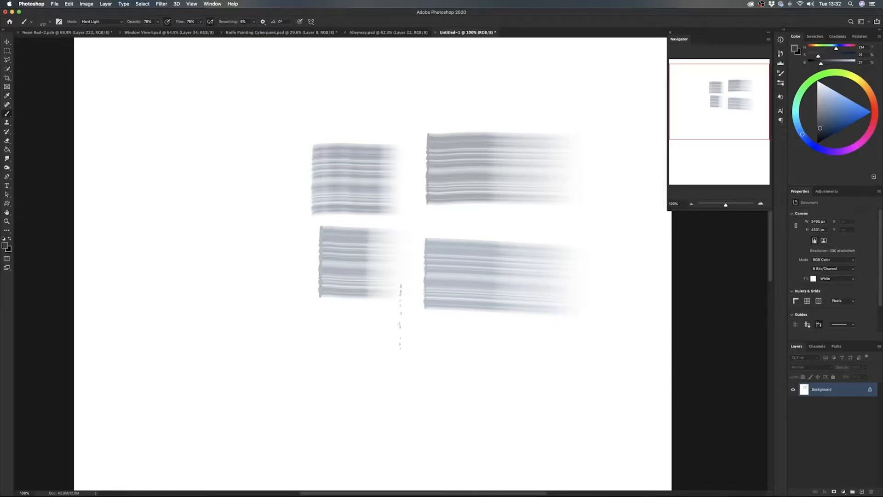
drag(152, 100, 515, 94)
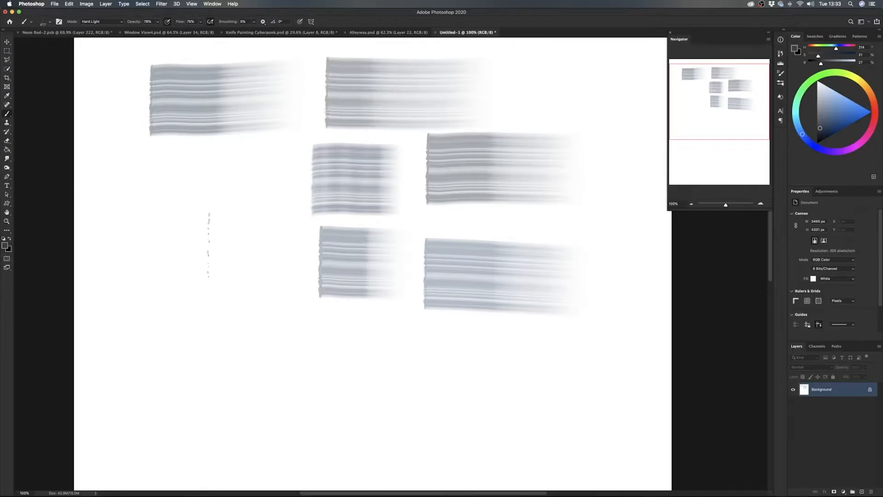
- Layer short overlapping flat strokes into a dark tower block at the canvas's left, with a thin vertical edge down its middle
drag(184, 249, 214, 246)
drag(186, 246, 216, 246)
drag(184, 246, 229, 246)
click(223, 246)
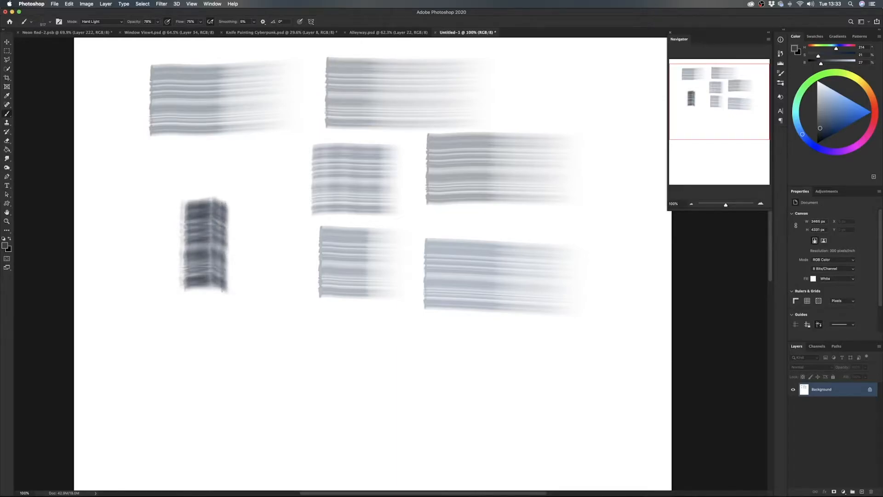
drag(216, 197, 212, 305)
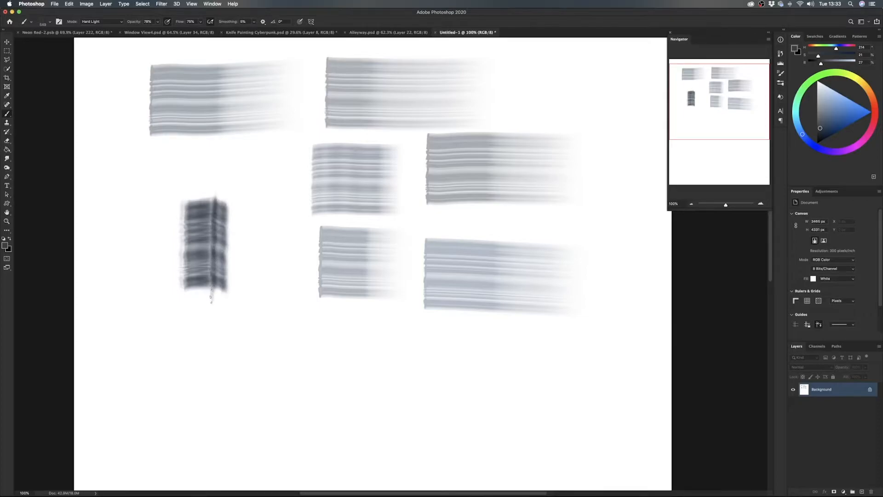
- Build out the skyline beside the first tower with more blocks, stepped rooftops and thin antenna spires
drag(189, 202, 188, 307)
mouse_move(241, 264)
mouse_down()
mouse_move(222, 264)
mouse_move(225, 292)
mouse_move(237, 241)
mouse_move(238, 295)
mouse_move(260, 242)
mouse_move(274, 290)
mouse_move(259, 273)
mouse_move(265, 277)
mouse_move(267, 240)
mouse_move(276, 301)
mouse_move(280, 239)
mouse_move(284, 270)
mouse_move(231, 268)
mouse_move(269, 267)
mouse_move(241, 264)
mouse_move(231, 235)
mouse_move(264, 226)
mouse_move(230, 221)
mouse_up()
mouse_move(230, 198)
mouse_down()
mouse_move(249, 204)
mouse_move(248, 194)
mouse_up()
mouse_move(203, 211)
ctrl+alt+mouse_down()
mouse_move(219, 198)
mouse_move(201, 211)
mouse_move(202, 198)
mouse_move(219, 202)
mouse_move(193, 202)
mouse_move(204, 179)
mouse_move(195, 203)
ctrl+alt+mouse_up()
drag(213, 193, 212, 180)
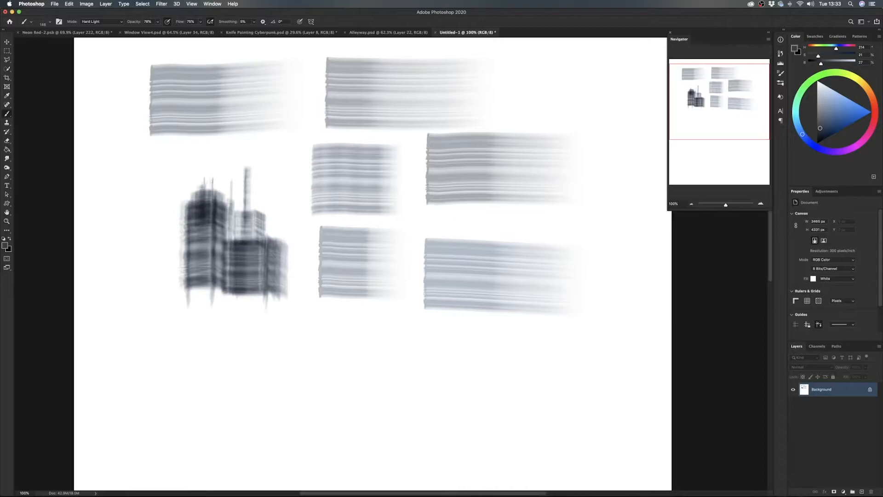
mouse_move(243, 224)
mouse_down()
mouse_move(241, 196)
mouse_move(257, 201)
mouse_move(244, 207)
mouse_move(277, 215)
mouse_up()
mouse_move(273, 209)
mouse_down()
mouse_move(273, 230)
mouse_move(278, 219)
mouse_move(285, 225)
mouse_move(270, 225)
mouse_up()
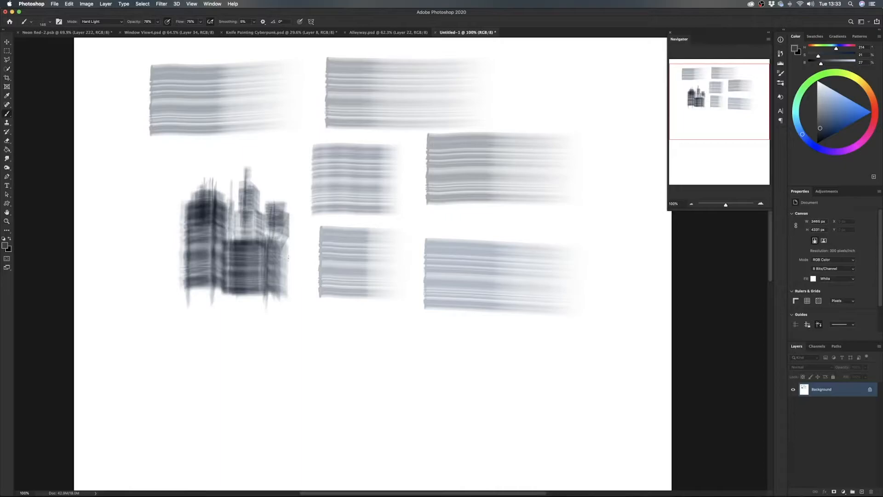
- Paint a wide dark horizontal band across the base of the skyline and pull vertical reflection strokes down beneath it
mouse_move(178, 296)
mouse_down()
mouse_move(308, 299)
mouse_move(143, 304)
mouse_move(317, 305)
mouse_up()
drag(202, 292, 208, 340)
drag(249, 312, 249, 336)
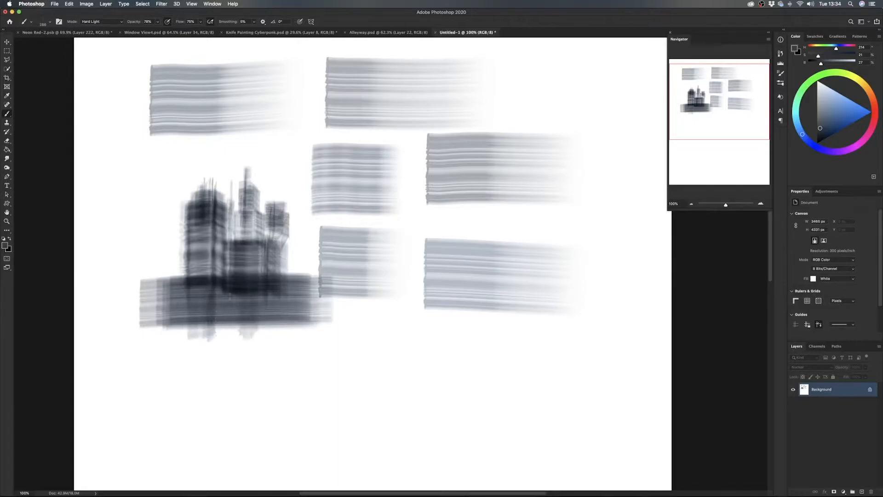
drag(235, 294, 242, 341)
drag(276, 295, 277, 347)
drag(214, 301, 215, 346)
mouse_move(193, 304)
mouse_down()
mouse_move(192, 361)
mouse_move(201, 365)
mouse_up()
mouse_move(250, 298)
mouse_down()
mouse_move(249, 350)
mouse_move(271, 349)
mouse_up()
drag(278, 299, 279, 347)
- Add another building at the skyline's left edge and darken the central towers with vertical strokes
mouse_move(184, 248)
mouse_down()
mouse_move(155, 249)
mouse_move(180, 251)
mouse_move(180, 280)
mouse_up()
mouse_move(173, 221)
mouse_down()
mouse_move(173, 281)
mouse_move(174, 199)
mouse_move(159, 283)
mouse_move(163, 265)
mouse_up()
mouse_move(168, 205)
mouse_down()
mouse_move(168, 253)
mouse_move(161, 213)
mouse_move(235, 211)
mouse_move(236, 245)
mouse_up()
drag(256, 214, 255, 248)
drag(260, 210, 261, 260)
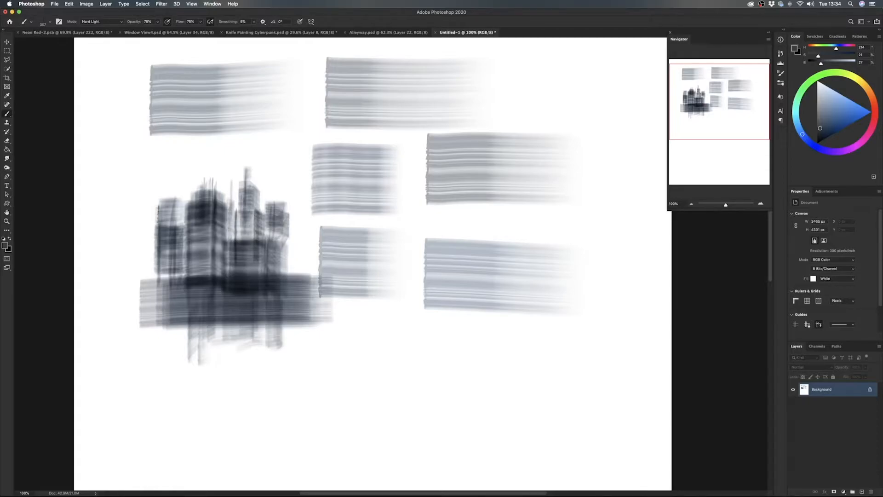
- Refine the leftmost building and central tower, and paint a small spired tower at the skyline's right end
drag(160, 226, 189, 225)
click(159, 266)
click(171, 265)
click(157, 272)
drag(159, 273, 169, 273)
drag(248, 234, 246, 234)
mouse_move(240, 199)
mouse_down()
mouse_move(261, 207)
mouse_move(238, 227)
mouse_move(256, 228)
mouse_move(290, 259)
mouse_move(306, 256)
mouse_move(289, 257)
mouse_move(309, 262)
mouse_move(301, 276)
mouse_up()
mouse_move(306, 245)
mouse_down()
mouse_move(307, 278)
mouse_move(285, 250)
mouse_move(298, 238)
mouse_up()
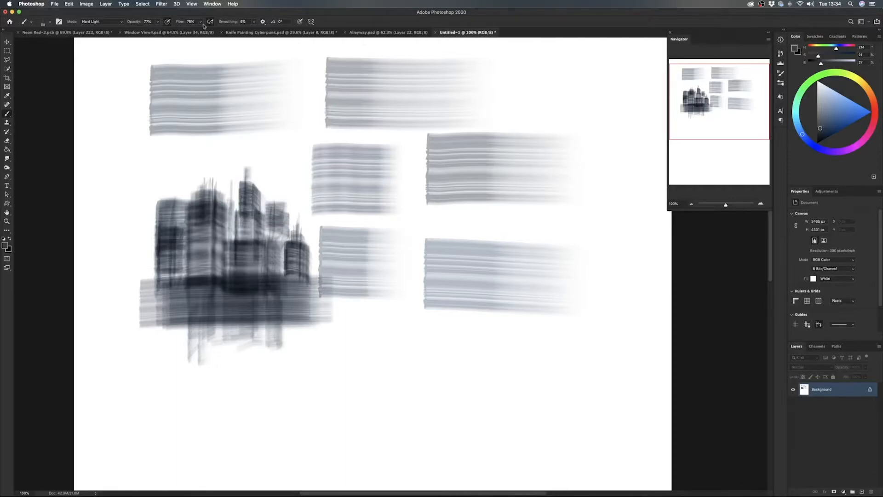
- Examine the Alleyway, Knife Painting Cyberpunk, Window View4 and Neon Red-2 paintings as examples of the brushwork
click(379, 34)
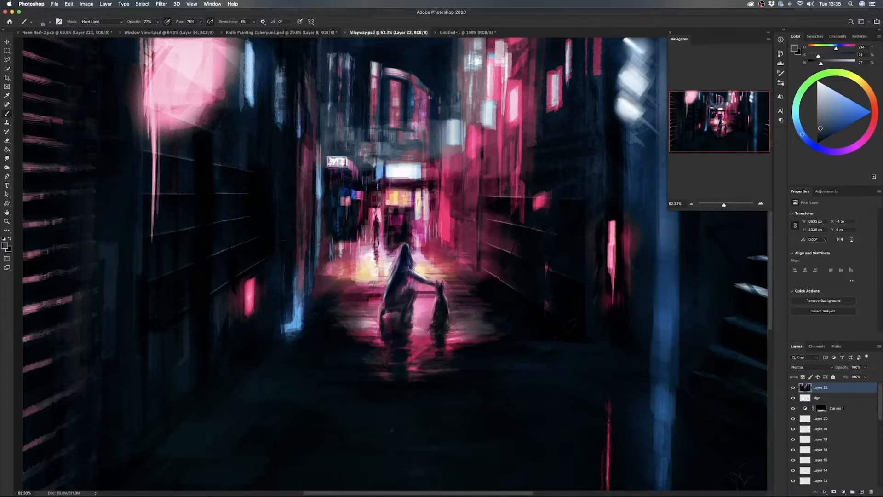
click(273, 33)
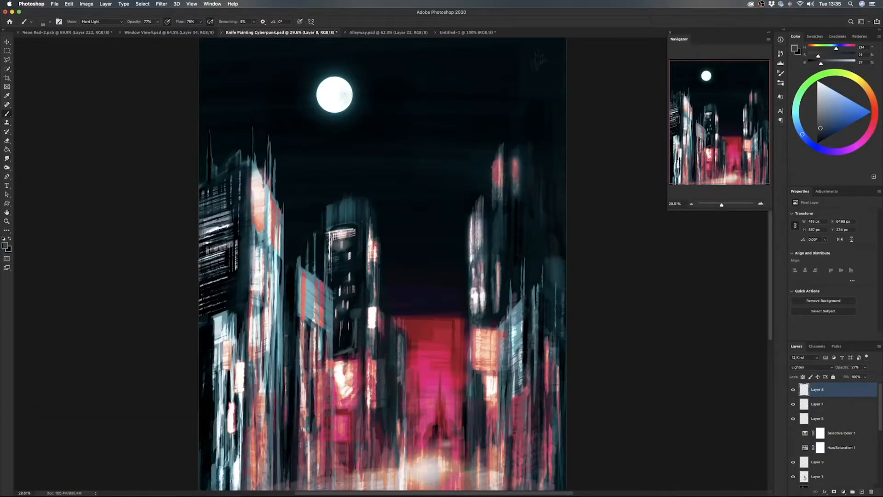
click(163, 33)
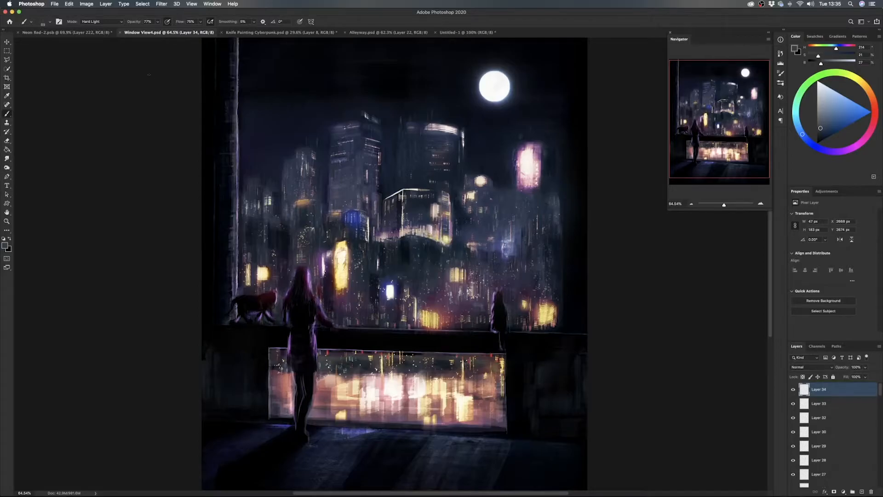
click(77, 33)
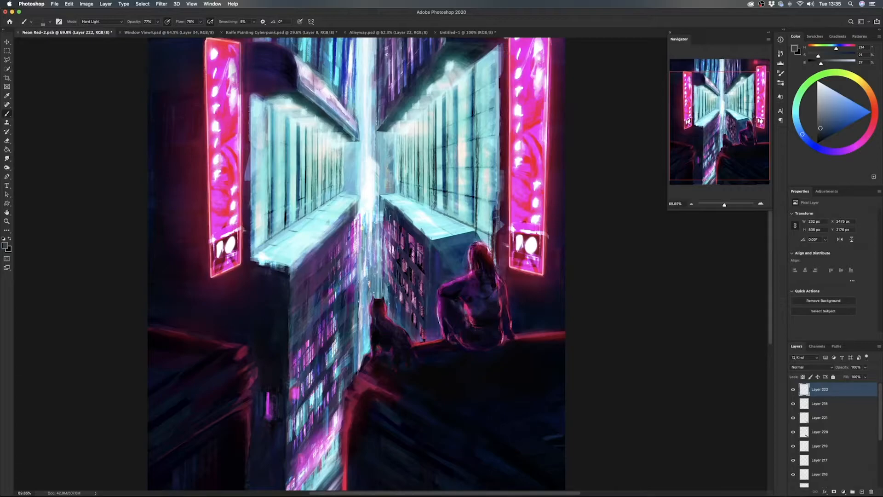
- Return to the Untitled-1 document and add a new layer above the Background
click(464, 33)
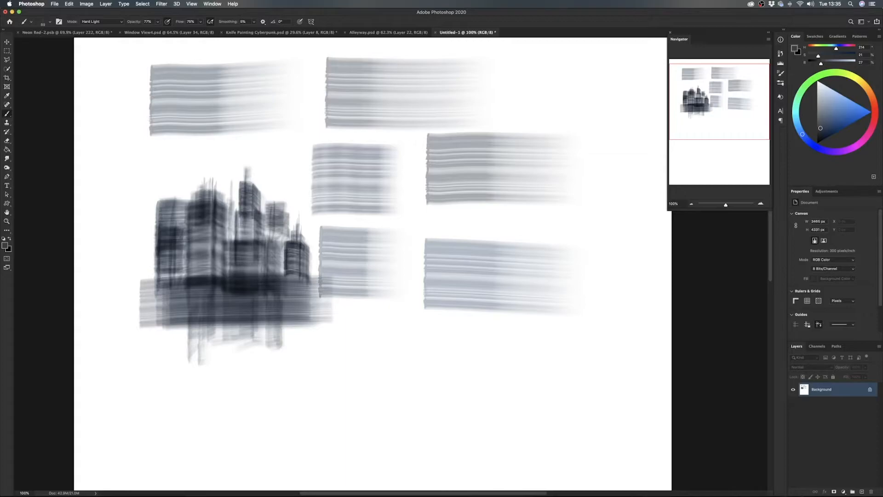
click(861, 491)
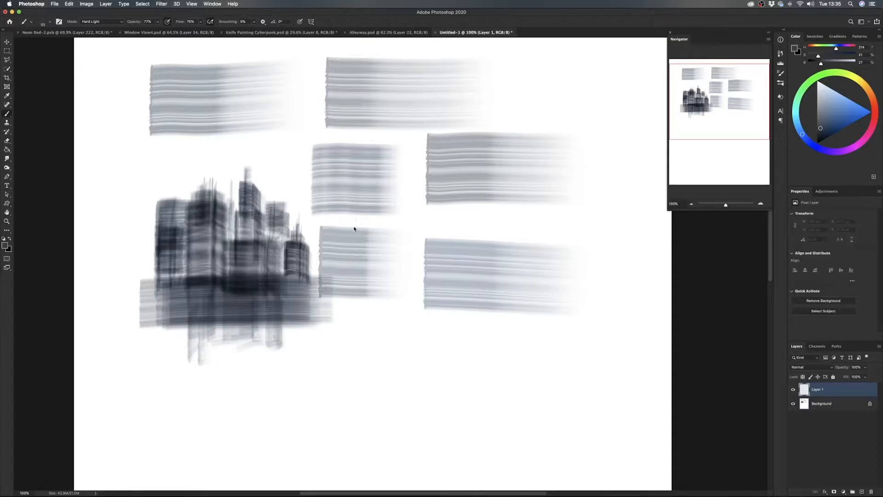
- Switch to the Hard Flat Brush and paint three broad grey sample strokes among the soft brush swatches
right_click(354, 229)
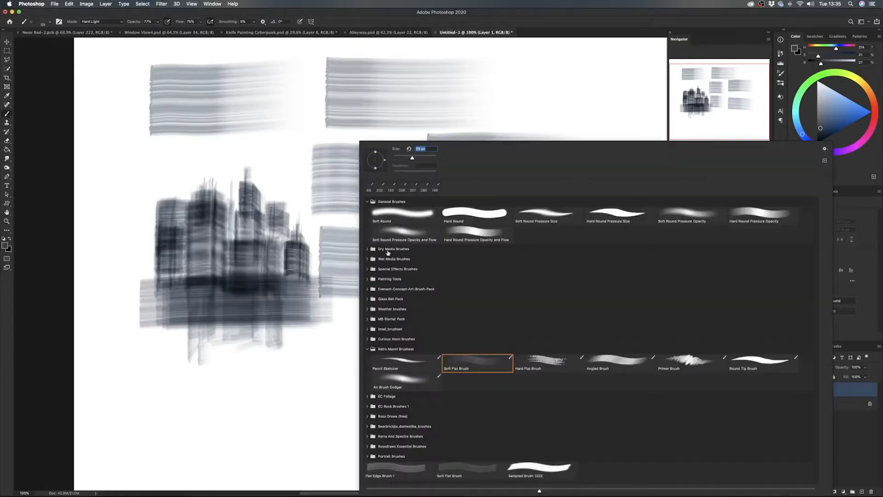
double_click(549, 362)
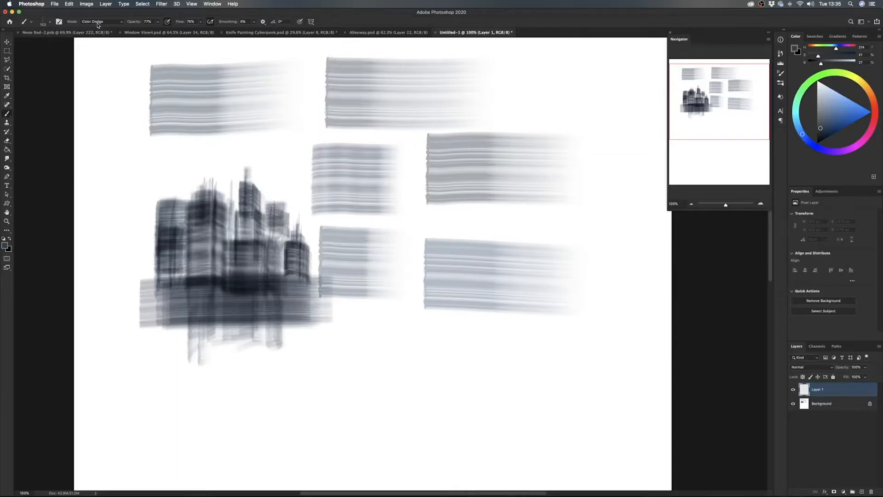
drag(282, 163, 386, 172)
drag(432, 219, 567, 219)
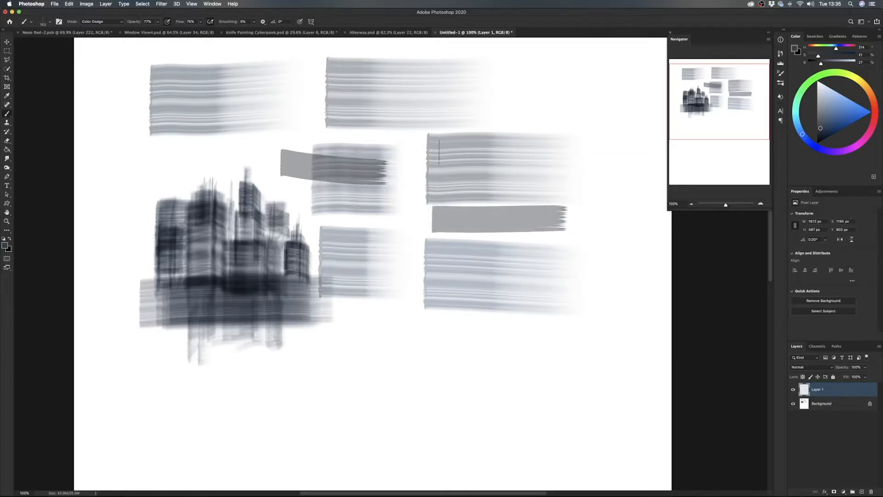
drag(433, 331, 612, 347)
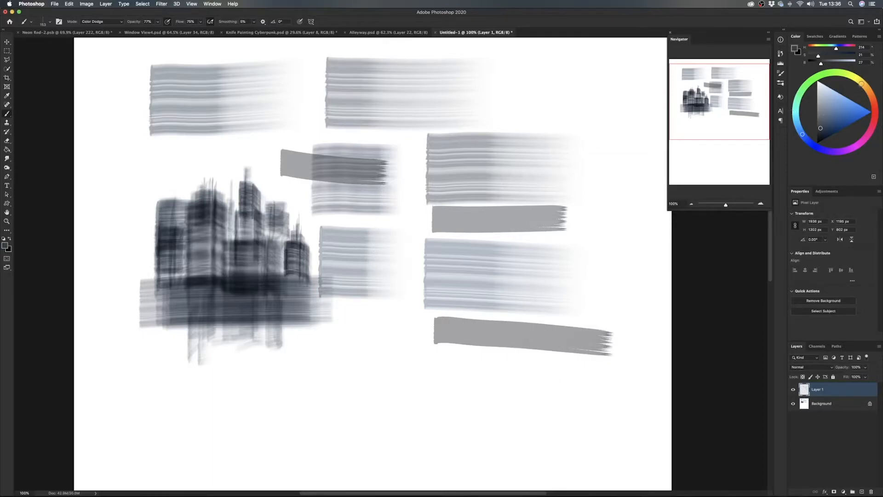
- Choose a muted yellow and paint glowing window lights down the wide second tower of the dark skyline
click(861, 83)
drag(845, 106, 841, 108)
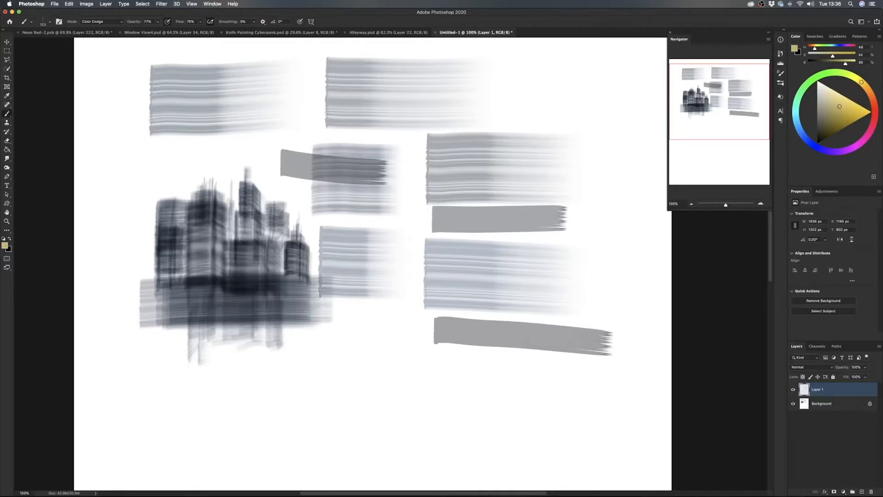
drag(214, 229, 216, 230)
click(220, 217)
click(219, 218)
click(219, 218)
drag(220, 208, 223, 275)
drag(223, 229, 224, 251)
- Fill the remaining columns and the lower part of the second tower with yellow window strokes
mouse_move(206, 205)
mouse_down()
mouse_move(208, 230)
mouse_move(205, 217)
mouse_move(181, 233)
mouse_up()
drag(195, 206, 191, 219)
mouse_move(195, 208)
mouse_down()
mouse_move(199, 243)
mouse_move(195, 214)
mouse_move(210, 220)
mouse_move(205, 260)
mouse_move(196, 255)
mouse_up()
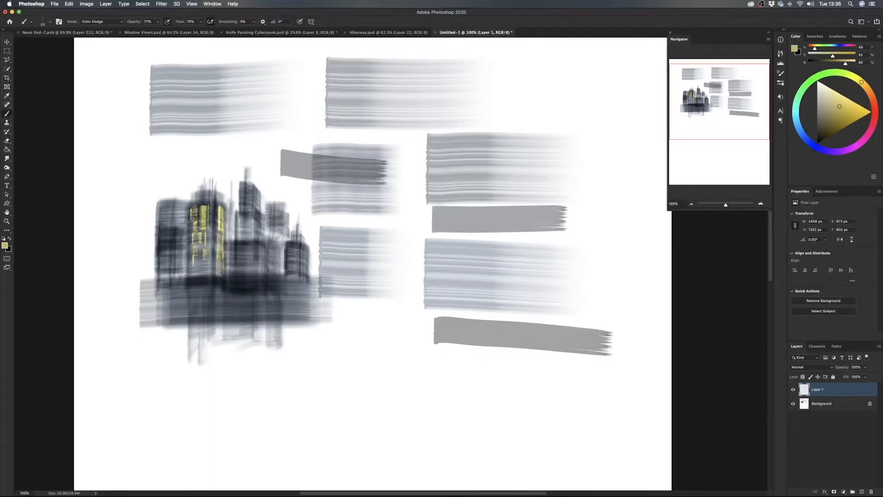
drag(204, 261, 204, 271)
drag(216, 226, 217, 268)
drag(216, 207, 216, 219)
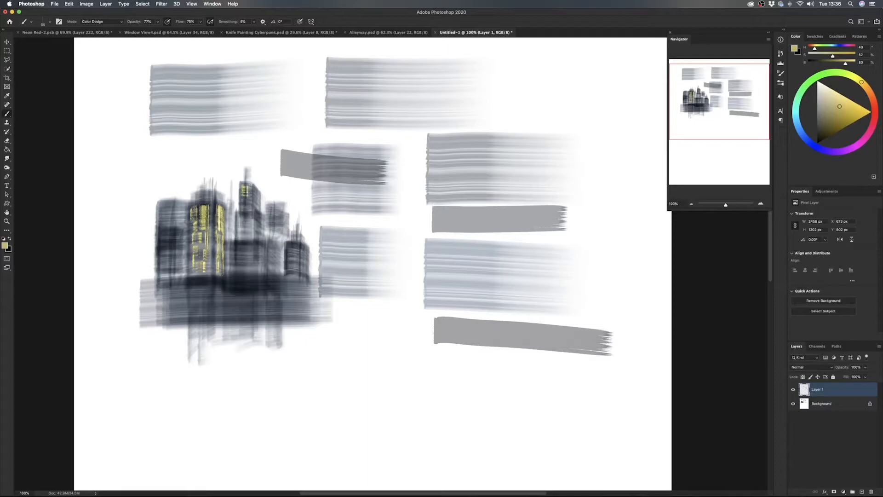
- Paint yellow window lights down both faces of the tall central tower in the dark skyline
drag(248, 205, 241, 205)
mouse_move(242, 216)
mouse_down()
mouse_move(250, 232)
mouse_move(239, 249)
mouse_move(251, 248)
mouse_move(252, 263)
mouse_move(240, 263)
mouse_up()
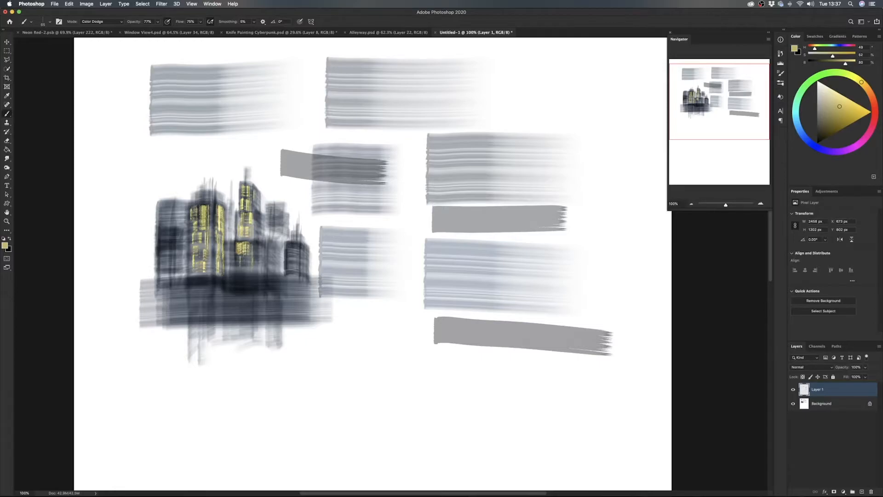
drag(257, 194, 257, 203)
drag(260, 219, 258, 263)
- Light up the leftmost building's top, add yellow accents on the rooftops, and paint windows on the smaller tower right of centre
mouse_move(166, 217)
mouse_down()
mouse_move(179, 215)
mouse_move(163, 207)
mouse_move(180, 207)
mouse_move(165, 212)
mouse_move(182, 210)
mouse_move(166, 225)
mouse_move(174, 222)
mouse_move(162, 249)
mouse_move(185, 214)
mouse_move(160, 210)
mouse_move(202, 195)
mouse_up()
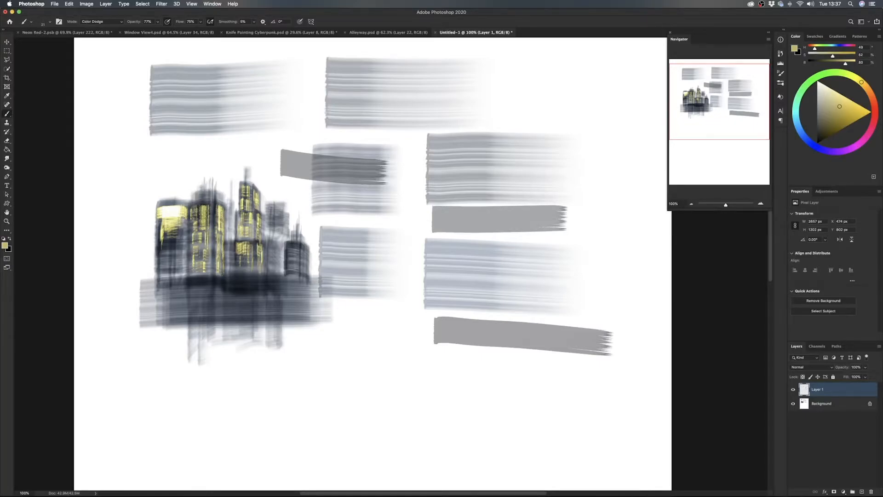
drag(212, 194, 224, 194)
drag(250, 195, 255, 195)
drag(231, 182, 231, 198)
drag(272, 208, 274, 205)
drag(274, 239, 274, 216)
- Choose a dark yellow-brown and block in the base masses of a second tower cluster right of the dark skyline
drag(383, 302, 414, 302)
click(820, 128)
drag(819, 128, 820, 127)
mouse_move(395, 223)
mouse_down()
mouse_move(414, 224)
mouse_move(395, 276)
mouse_move(409, 271)
mouse_move(416, 230)
mouse_move(419, 294)
mouse_move(417, 244)
mouse_move(416, 295)
mouse_move(397, 246)
mouse_move(391, 285)
mouse_move(386, 242)
mouse_move(381, 272)
mouse_move(384, 234)
mouse_move(380, 273)
mouse_move(377, 234)
mouse_move(377, 295)
mouse_move(381, 267)
mouse_move(386, 303)
mouse_move(384, 272)
mouse_move(382, 313)
mouse_move(380, 276)
mouse_move(372, 252)
mouse_move(366, 276)
mouse_move(368, 244)
mouse_move(373, 278)
mouse_move(363, 243)
mouse_move(364, 315)
mouse_up()
mouse_move(365, 274)
mouse_down()
mouse_move(366, 309)
mouse_move(370, 271)
mouse_up()
mouse_move(424, 253)
mouse_down()
mouse_move(430, 287)
mouse_move(439, 248)
mouse_move(445, 325)
mouse_move(426, 285)
mouse_move(430, 327)
mouse_move(429, 286)
mouse_move(442, 322)
mouse_up()
mouse_move(400, 286)
mouse_down()
mouse_move(400, 320)
mouse_move(422, 322)
mouse_up()
drag(436, 233, 436, 278)
drag(446, 249, 446, 276)
- Build up the tall central tower of the second cluster with overlapping vertical strokes
drag(406, 206, 405, 234)
drag(415, 198, 416, 240)
mouse_move(410, 199)
mouse_down()
mouse_move(410, 233)
mouse_move(402, 236)
mouse_up()
drag(405, 205, 412, 236)
mouse_move(418, 199)
mouse_down()
mouse_move(417, 238)
mouse_move(408, 230)
mouse_up()
- Layer vertical strokes over the lower towers of the second cluster to make them glow gold
drag(382, 239, 387, 271)
drag(385, 222, 386, 262)
drag(370, 234, 366, 271)
drag(370, 232, 370, 270)
mouse_move(367, 231)
mouse_down()
mouse_move(367, 271)
mouse_move(370, 244)
mouse_up()
mouse_move(365, 277)
mouse_down()
mouse_move(363, 312)
mouse_move(371, 309)
mouse_up()
drag(391, 277, 391, 317)
drag(395, 299, 396, 322)
- Shape the towers right of the second cluster's central tower with repeated vertical strokes
drag(447, 250, 450, 292)
mouse_move(450, 254)
mouse_down()
mouse_move(449, 294)
mouse_move(438, 308)
mouse_up()
drag(433, 246, 428, 283)
drag(426, 247, 425, 277)
mouse_move(424, 229)
mouse_down()
mouse_move(424, 271)
mouse_move(428, 265)
mouse_up()
- Add thin spires above the second cluster's side towers and sweep horizontal strokes across its lower half and base
mouse_move(427, 225)
mouse_down()
mouse_move(427, 260)
mouse_move(437, 237)
mouse_move(428, 225)
mouse_move(378, 226)
mouse_move(371, 242)
mouse_up()
drag(374, 226, 376, 243)
mouse_move(377, 214)
mouse_down()
mouse_move(376, 241)
mouse_move(378, 226)
mouse_up()
drag(380, 213, 387, 237)
drag(388, 210, 391, 228)
drag(389, 207, 389, 236)
mouse_move(373, 221)
mouse_down()
mouse_move(355, 271)
mouse_move(361, 277)
mouse_up()
mouse_move(351, 265)
mouse_down()
mouse_move(351, 293)
mouse_move(453, 301)
mouse_up()
drag(357, 313, 477, 314)
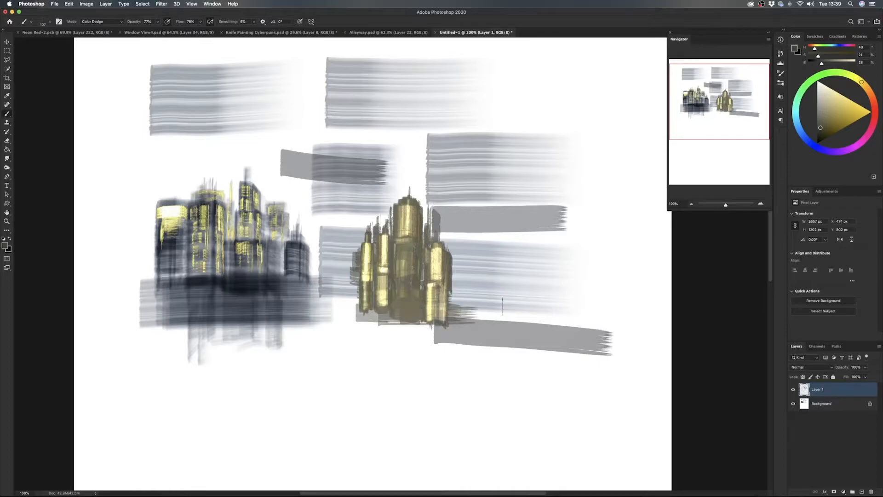
- Brighten the middle and lower sections of the golden central tower with stacked vertical strokes
mouse_move(405, 238)
mouse_down()
mouse_move(411, 276)
mouse_move(419, 265)
mouse_move(411, 243)
mouse_up()
mouse_move(411, 276)
mouse_down()
mouse_move(411, 239)
mouse_move(409, 317)
mouse_move(399, 323)
mouse_up()
drag(413, 276, 413, 322)
mouse_move(406, 248)
mouse_down()
mouse_move(406, 307)
mouse_move(402, 278)
mouse_move(403, 294)
mouse_up()
drag(402, 253, 406, 307)
drag(410, 261, 410, 304)
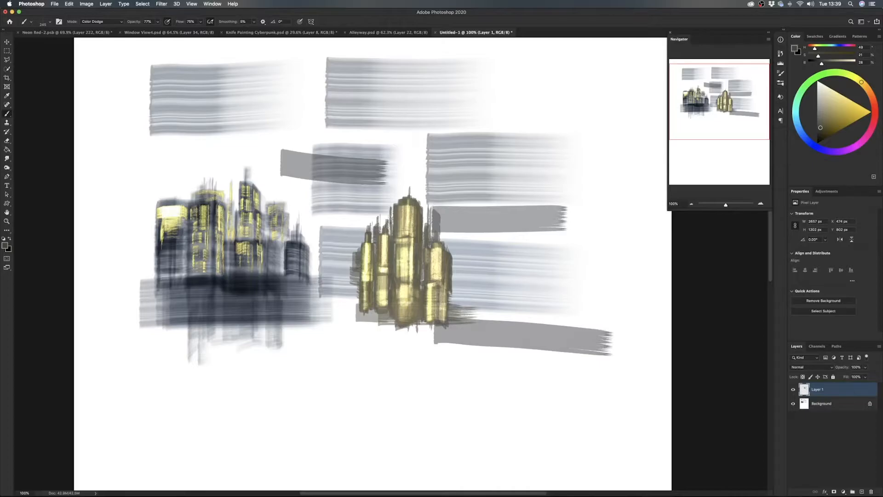
- Extend the golden cluster with two towers on its lower right and paint a broad diagonal sample stroke beside them
drag(423, 260, 435, 338)
drag(453, 274, 458, 312)
drag(460, 305, 462, 275)
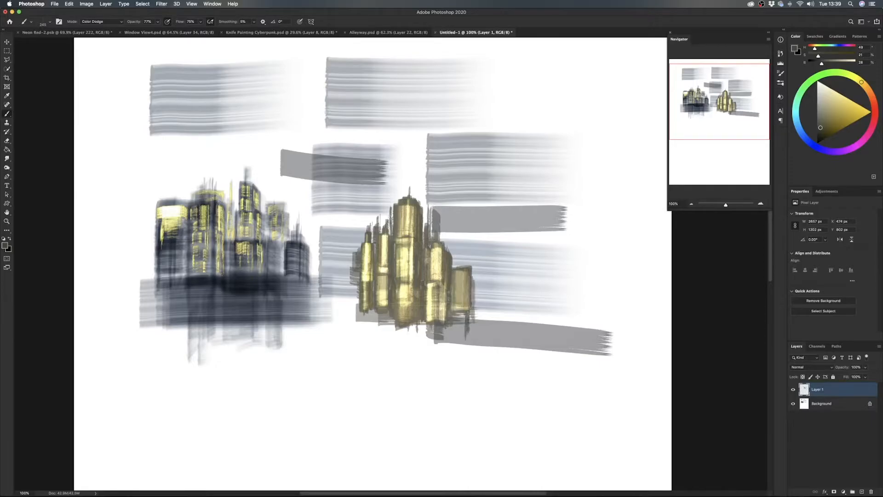
mouse_move(479, 332)
mouse_down()
mouse_move(473, 344)
mouse_move(461, 304)
mouse_move(459, 354)
mouse_move(461, 248)
mouse_move(462, 287)
mouse_move(477, 314)
mouse_move(478, 277)
mouse_move(477, 313)
mouse_up()
drag(477, 276, 476, 354)
drag(483, 317, 484, 356)
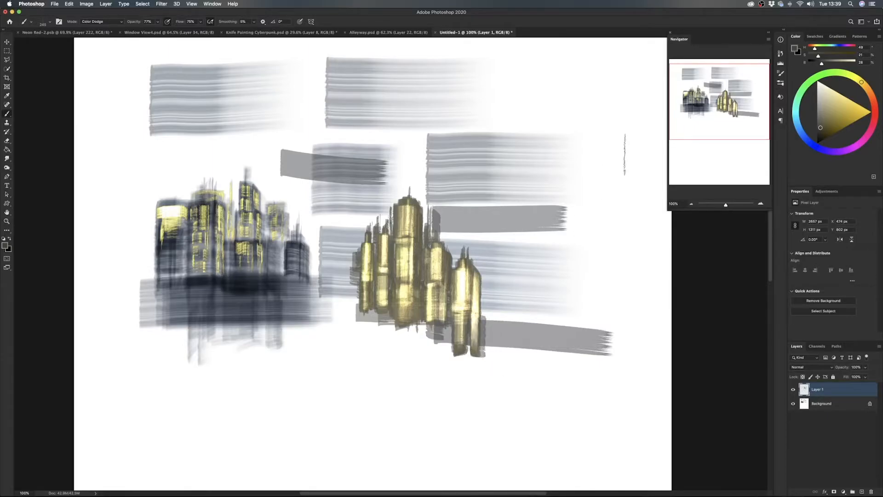
drag(616, 189, 506, 266)
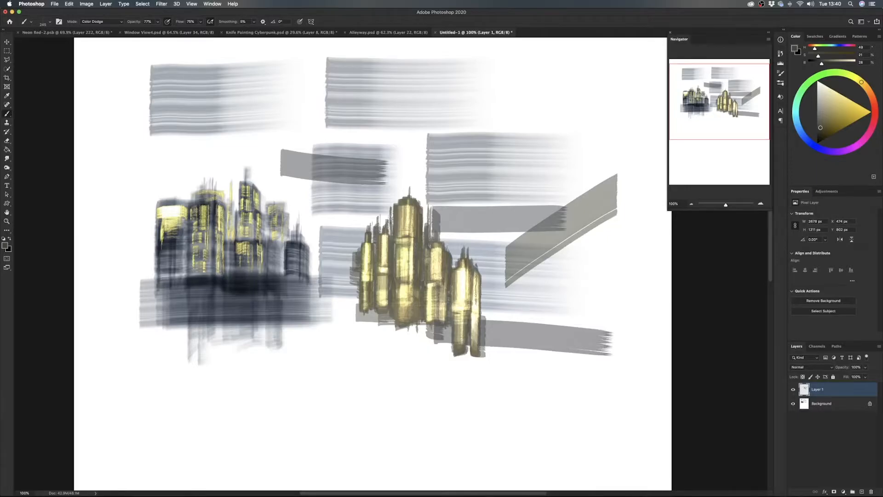
- Add a new layer above Layer 1 and build up the rightmost golden tower with vertical strokes
click(862, 492)
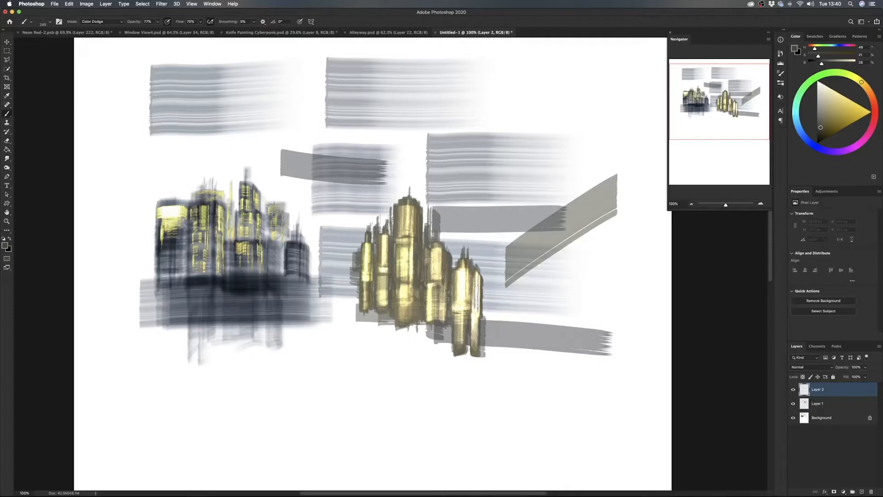
drag(476, 280, 473, 350)
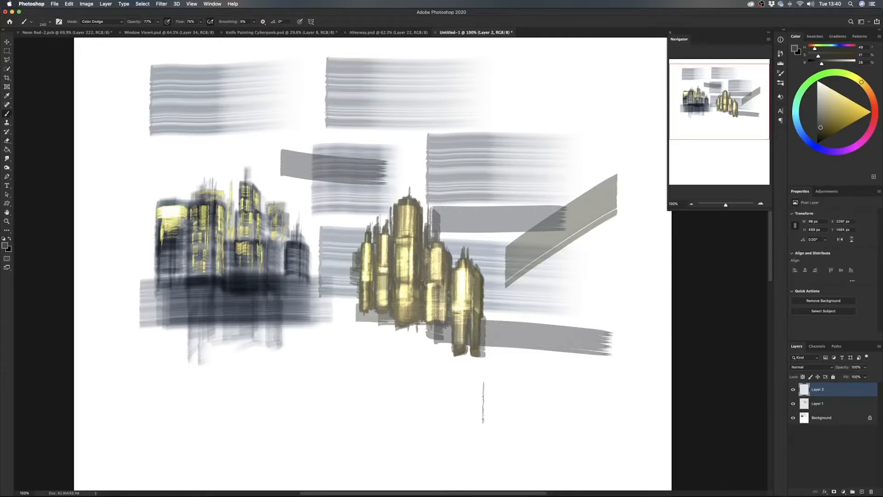
drag(481, 279, 478, 359)
drag(482, 322, 479, 345)
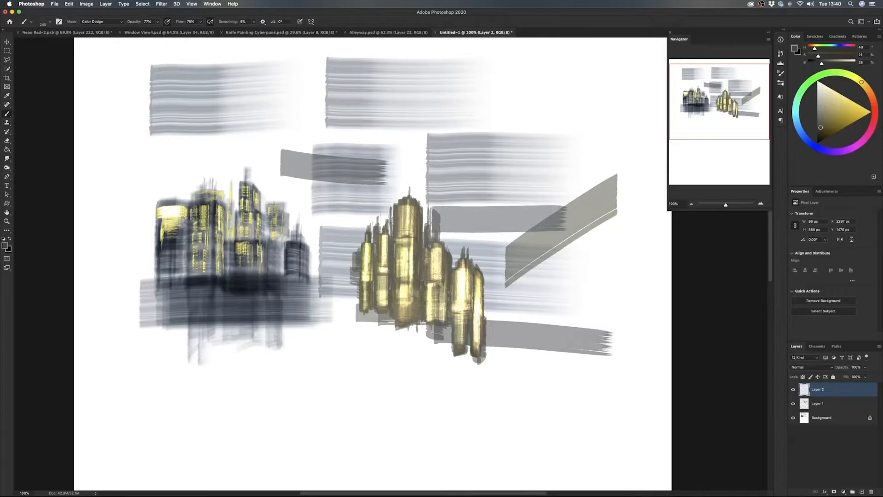
- Add another layer, darken the rightmost golden tower, and sweep broad horizontal strokes across the cluster's base
click(862, 491)
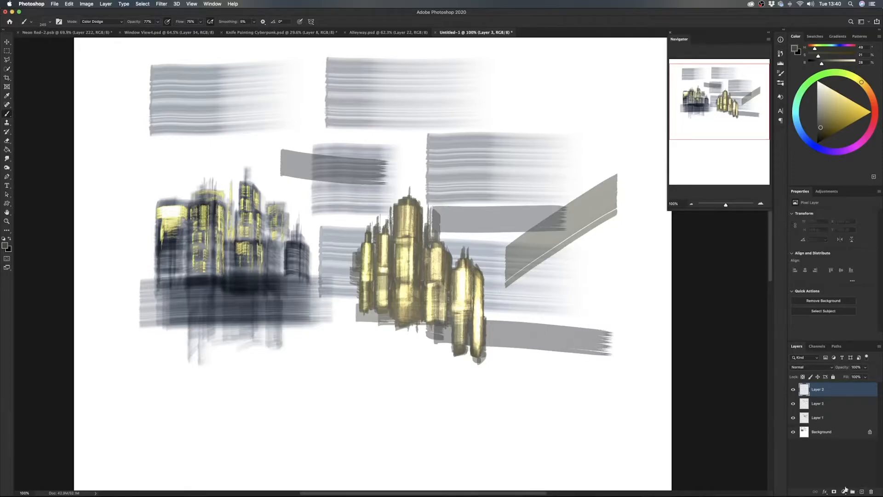
drag(477, 293, 481, 359)
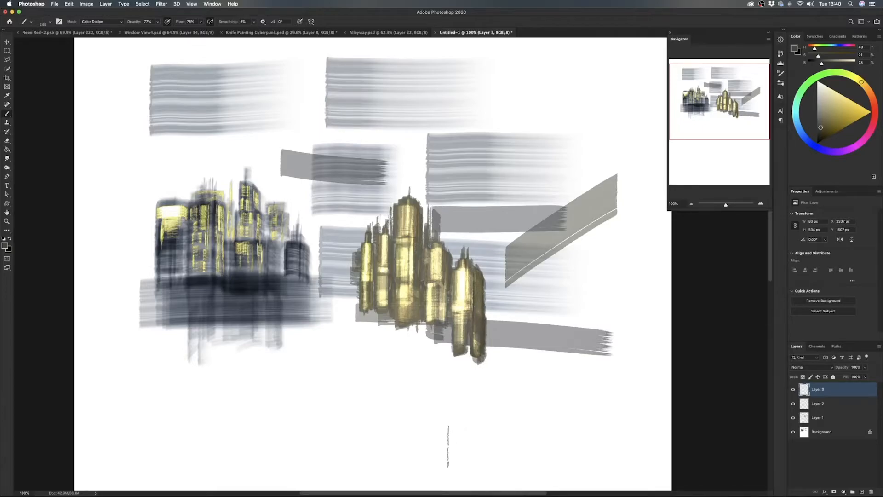
drag(353, 334, 524, 342)
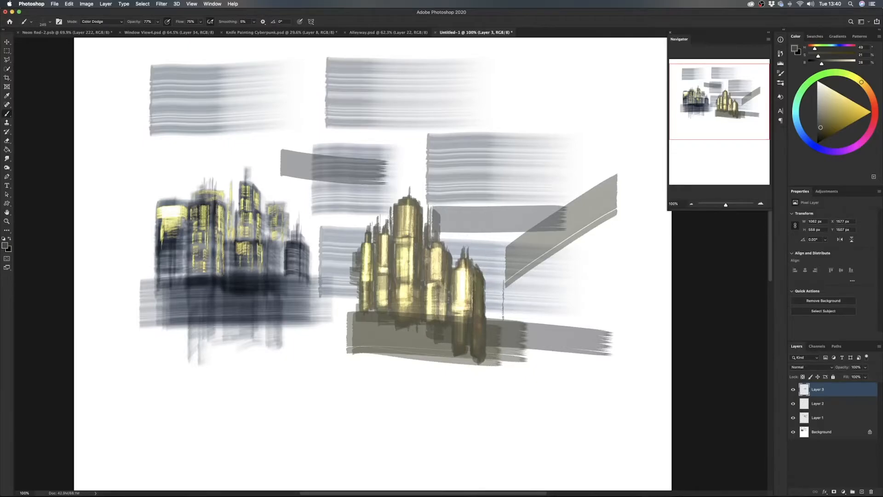
- Paint small dark detail strokes on the top and right side of the tallest golden tower
key(super+0)
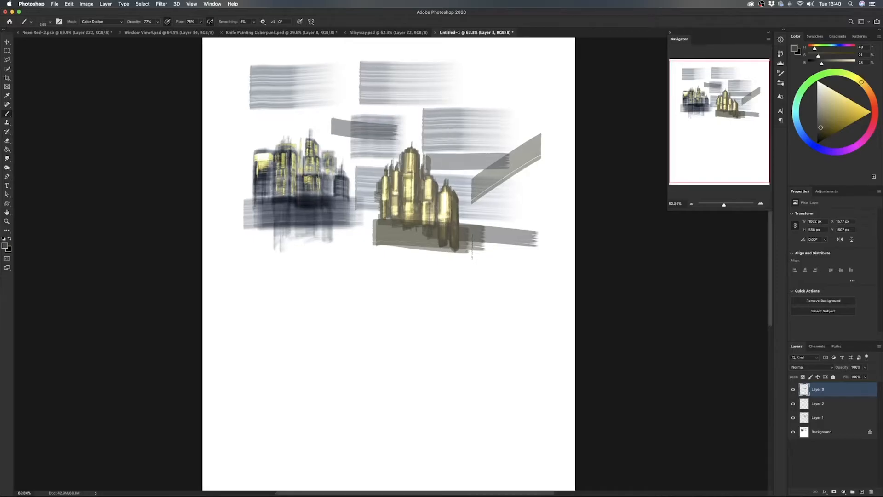
scroll(472, 246, up, 10)
scroll(351, 205, up, 15)
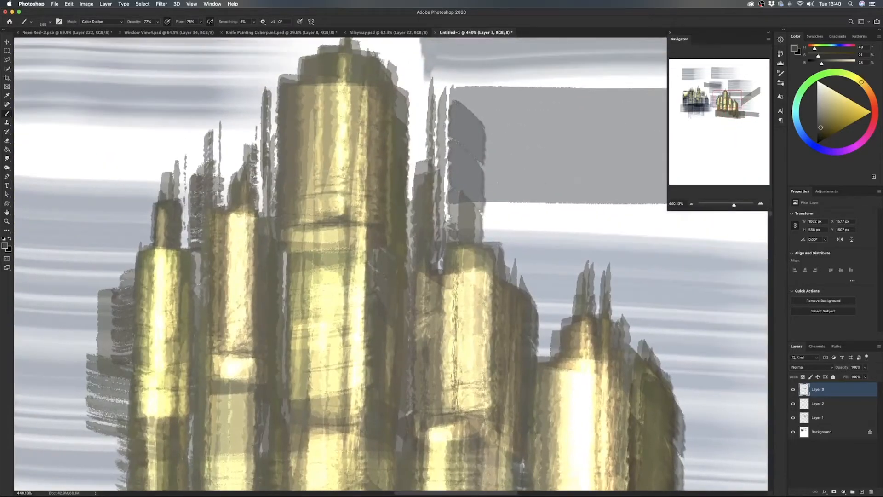
mouse_move(399, 158)
mouse_down()
mouse_move(393, 219)
mouse_move(383, 201)
mouse_move(209, 184)
mouse_up()
drag(322, 68, 354, 70)
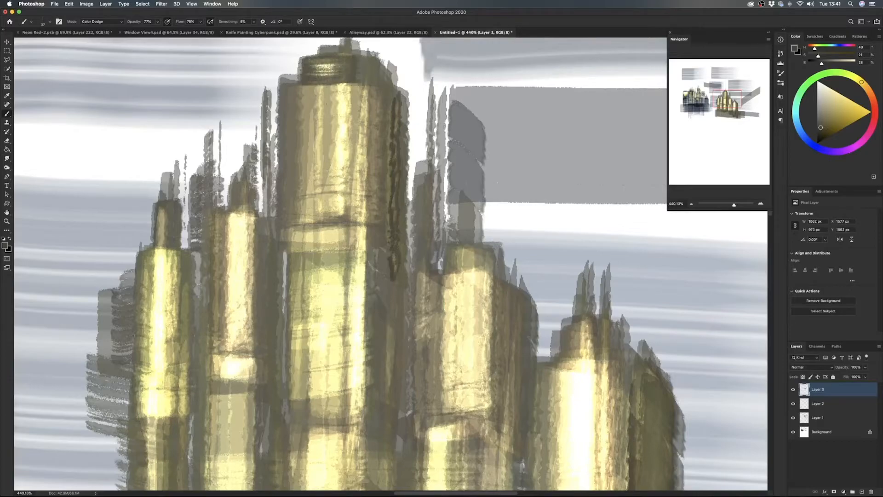
- Add a new layer at the top of the stack and switch to the Angled Brush
key(super+0)
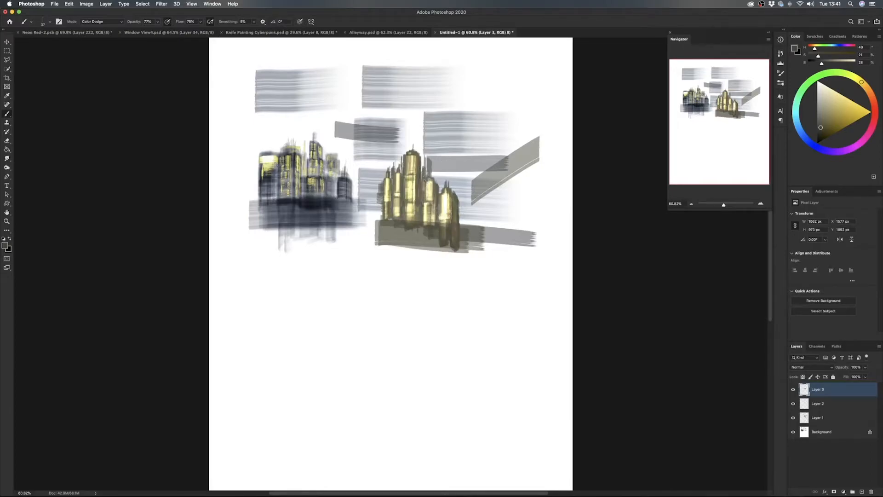
drag(432, 206, 441, 205)
scroll(432, 203, up, 3)
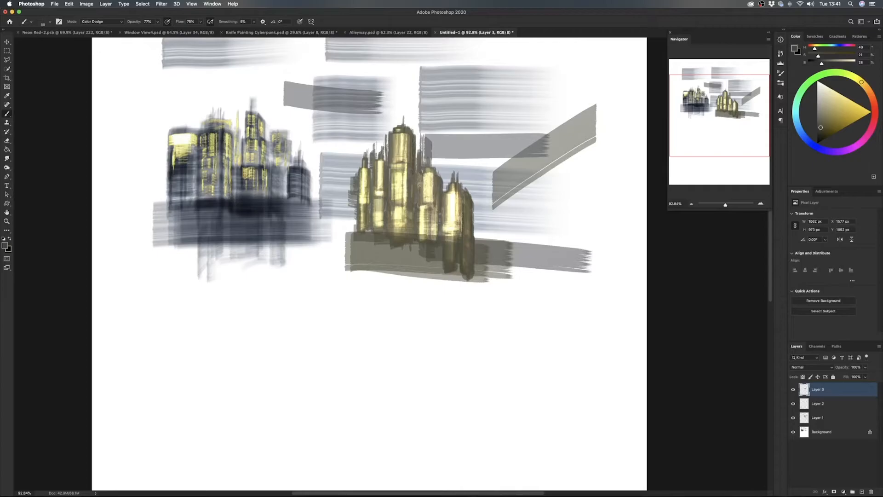
key(super+plus)
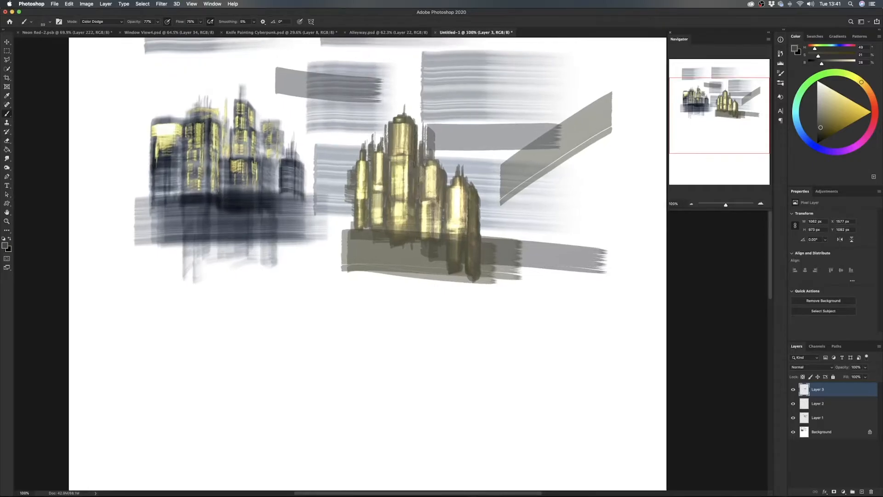
drag(400, 149, 425, 205)
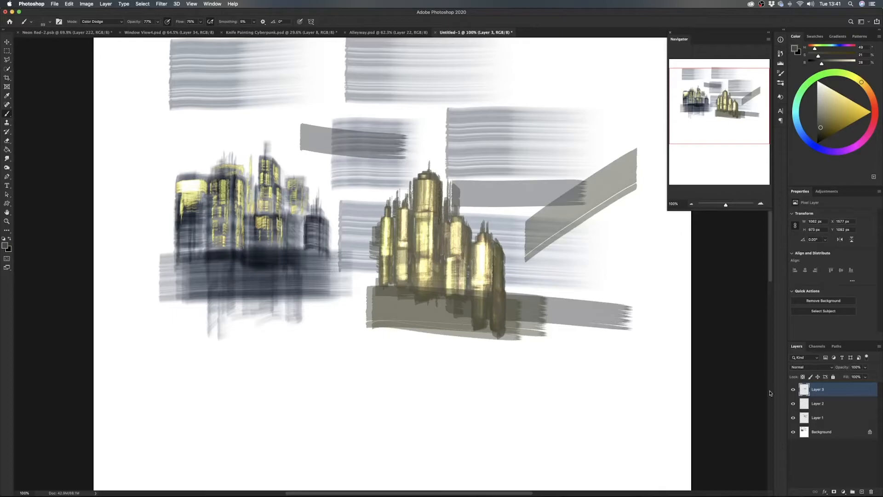
click(861, 491)
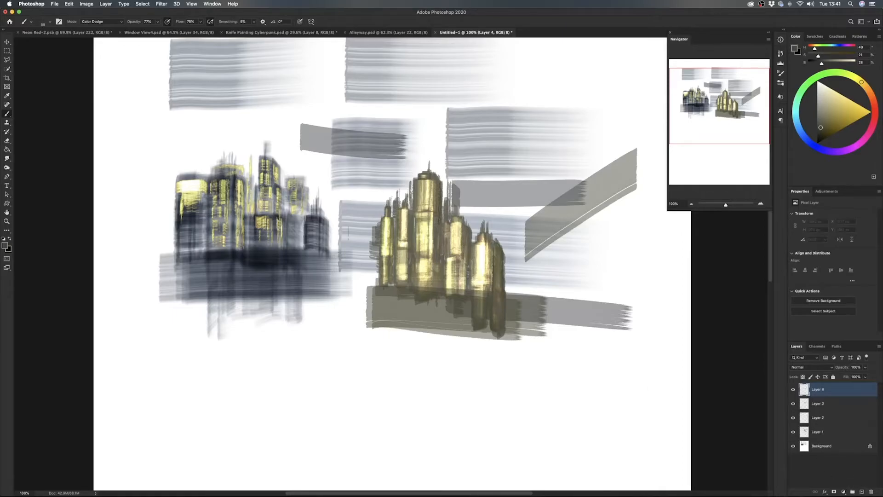
right_click(346, 226)
click(385, 360)
click(487, 364)
click(544, 363)
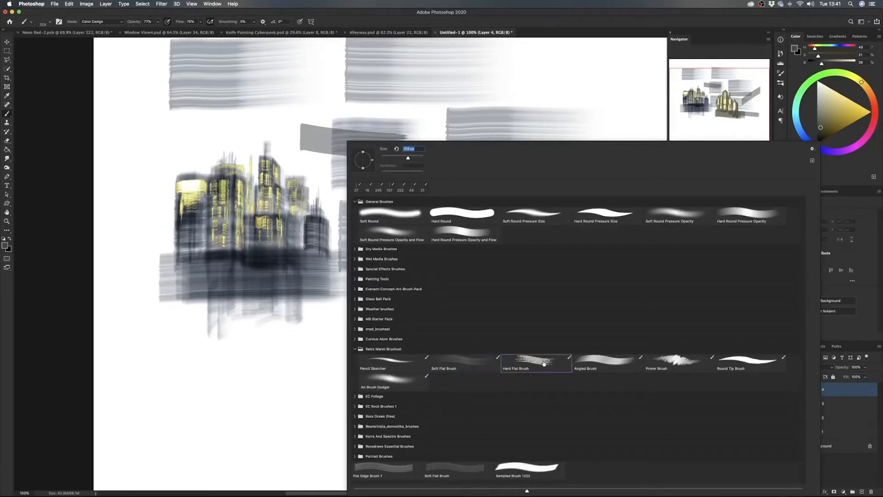
click(614, 360)
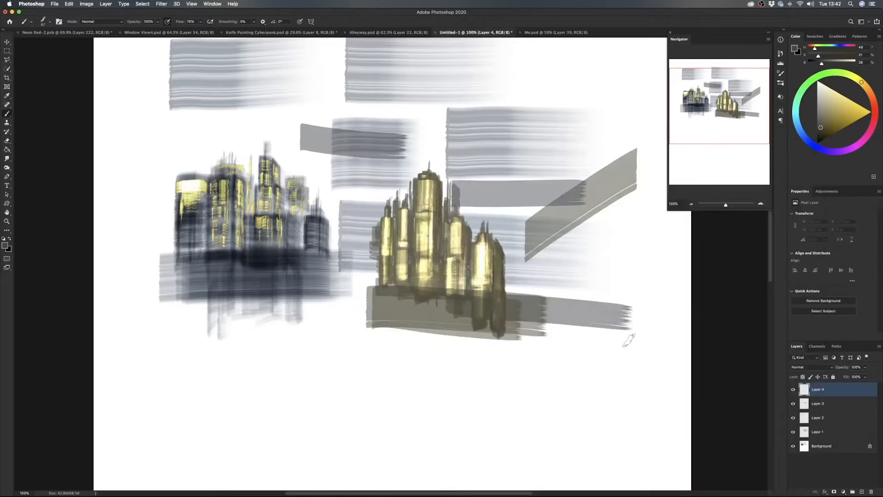
- Examine the Me.psd portrait as an example of the Angled Brush, and return to the Untitled-1 document
click(561, 33)
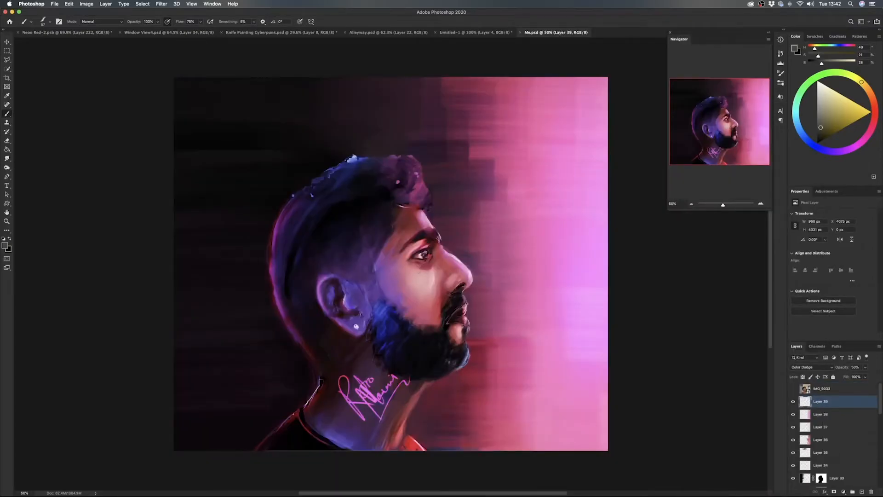
drag(432, 319, 435, 301)
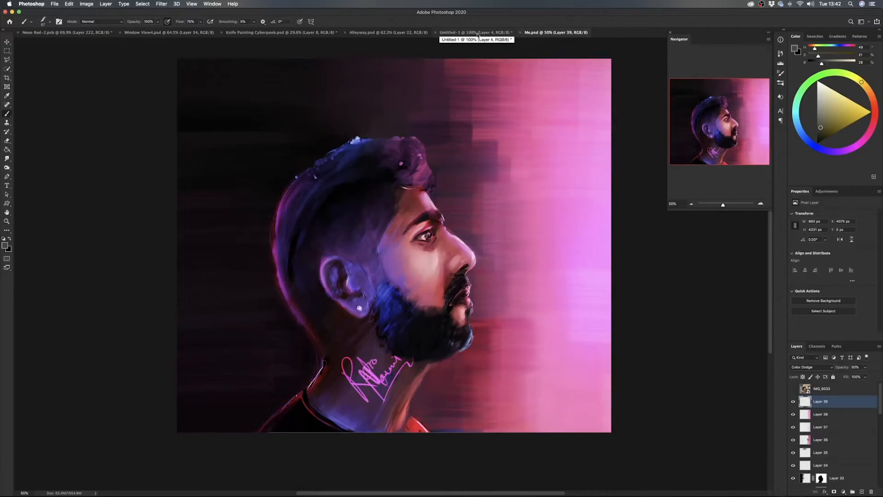
click(478, 33)
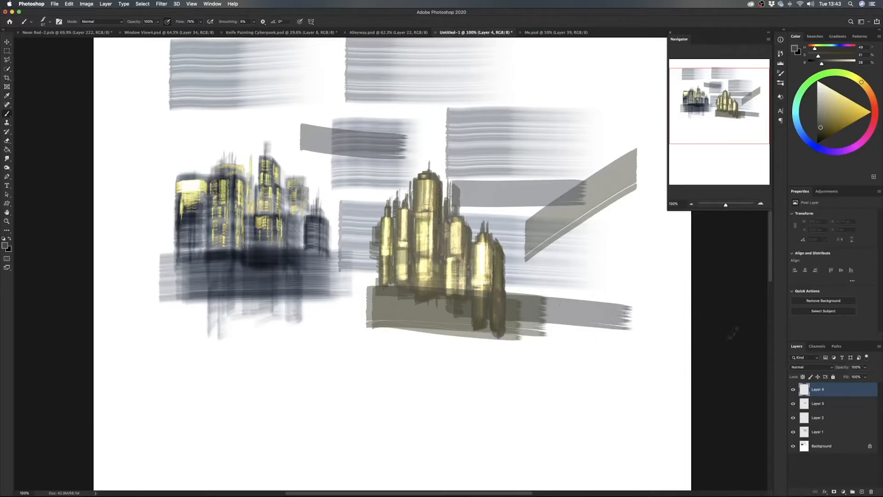
- Choose a light orange-brown skin tone and paint the curved side and chin of a face shape in the blank area below the buildings
mouse_move(458, 152)
mouse_down()
mouse_move(456, 294)
mouse_move(477, 40)
mouse_move(487, 239)
mouse_move(490, 140)
mouse_move(496, 175)
mouse_up()
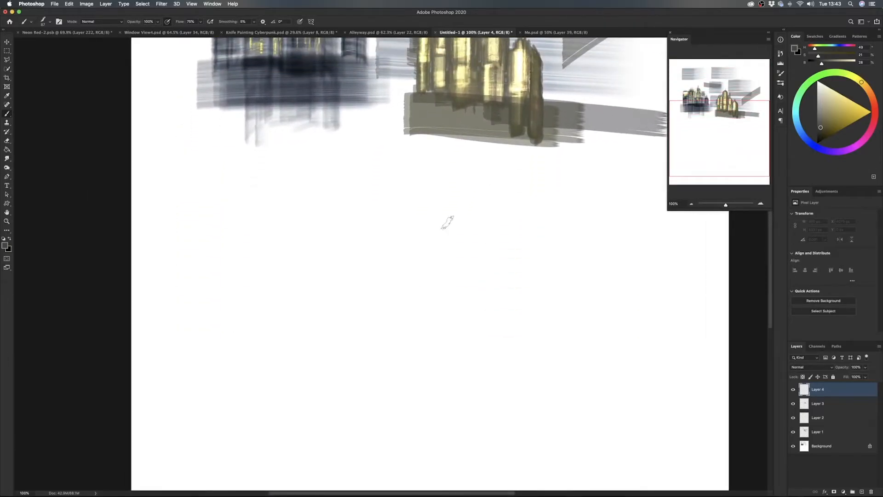
click(868, 91)
drag(820, 127, 834, 101)
click(870, 95)
drag(389, 214, 372, 287)
mouse_move(377, 237)
mouse_down()
mouse_move(389, 312)
mouse_move(405, 332)
mouse_move(429, 339)
mouse_up()
drag(443, 335, 468, 303)
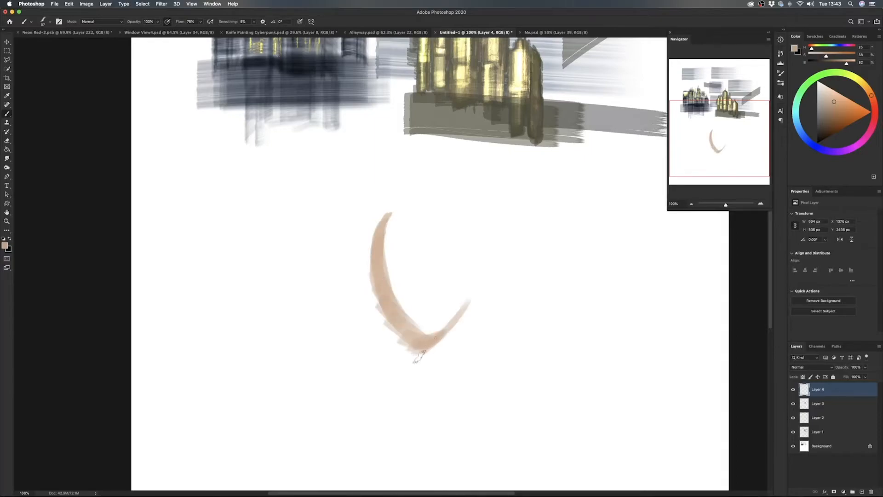
- Build up the contour with overlapping Angled Brush strokes and fill it in as a solid egg-shaped head
drag(420, 355, 385, 267)
mouse_move(401, 344)
mouse_down()
mouse_move(392, 222)
mouse_move(378, 286)
mouse_up()
drag(390, 218, 401, 348)
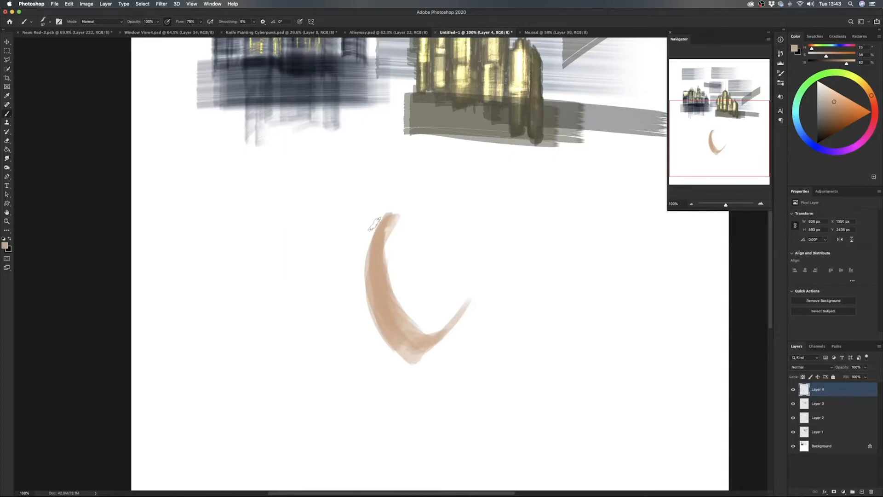
mouse_move(375, 210)
mouse_down()
mouse_move(361, 276)
mouse_move(373, 325)
mouse_up()
mouse_move(416, 352)
mouse_down()
mouse_move(466, 295)
mouse_move(426, 355)
mouse_move(464, 293)
mouse_move(445, 337)
mouse_up()
mouse_move(474, 299)
mouse_down()
mouse_move(464, 236)
mouse_move(471, 275)
mouse_move(417, 210)
mouse_move(449, 204)
mouse_move(379, 215)
mouse_move(449, 231)
mouse_move(406, 194)
mouse_move(467, 274)
mouse_move(474, 236)
mouse_move(456, 311)
mouse_move(436, 329)
mouse_move(388, 298)
mouse_move(402, 296)
mouse_move(393, 299)
mouse_move(392, 232)
mouse_move(408, 321)
mouse_move(395, 232)
mouse_move(411, 321)
mouse_move(423, 315)
mouse_move(452, 228)
mouse_move(439, 320)
mouse_move(456, 228)
mouse_move(441, 318)
mouse_move(447, 284)
mouse_move(434, 201)
mouse_move(446, 222)
mouse_move(437, 232)
mouse_move(453, 239)
mouse_move(392, 219)
mouse_move(386, 226)
mouse_move(437, 263)
mouse_move(416, 230)
mouse_move(427, 255)
mouse_move(423, 328)
mouse_move(443, 276)
mouse_move(431, 276)
mouse_move(429, 295)
mouse_move(415, 235)
mouse_move(427, 322)
mouse_move(410, 226)
mouse_move(424, 245)
mouse_move(428, 315)
mouse_move(427, 241)
mouse_move(420, 311)
mouse_move(408, 217)
mouse_move(404, 292)
mouse_move(416, 256)
mouse_up()
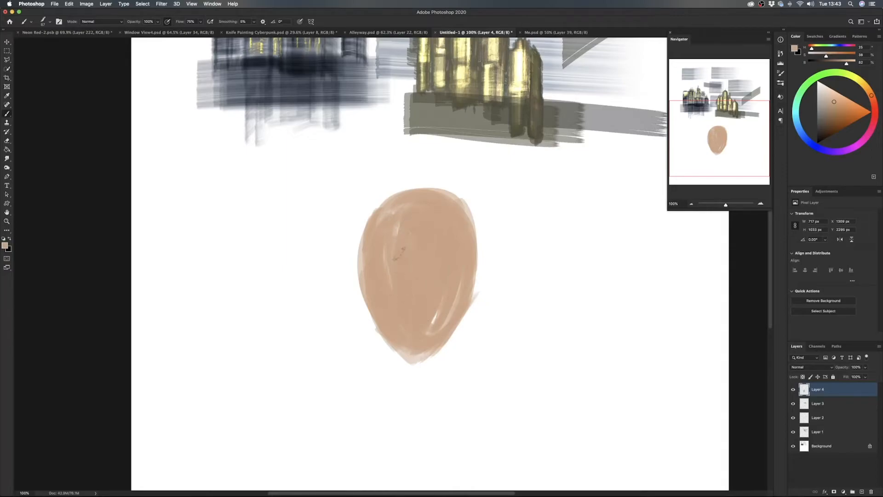
mouse_move(433, 330)
mouse_down()
mouse_move(433, 306)
mouse_move(457, 293)
mouse_move(389, 226)
mouse_move(368, 278)
mouse_move(393, 320)
mouse_move(441, 319)
mouse_up()
- Switch to the Soft Round brush and raise its hardness to 73%
right_click(522, 227)
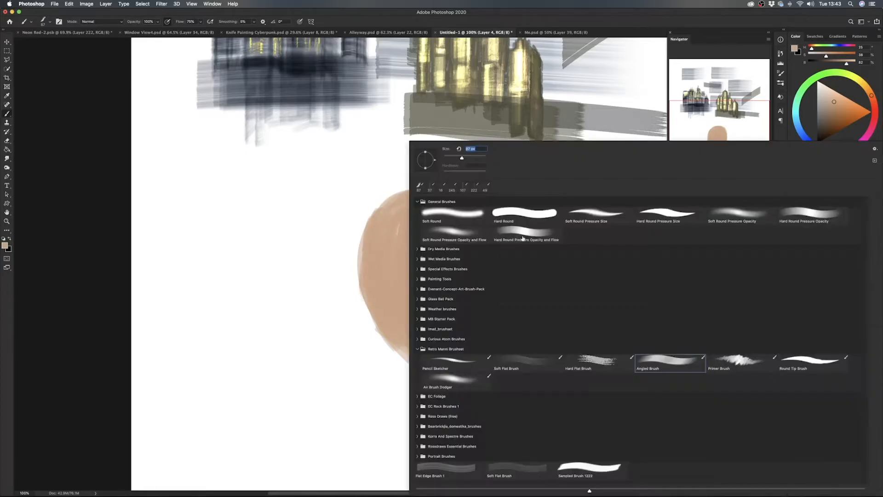
click(464, 213)
key(Return)
right_click(522, 216)
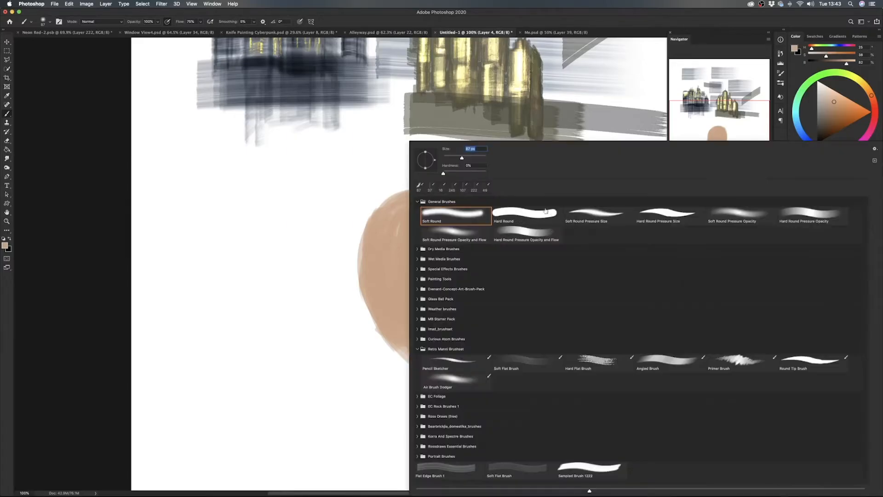
click(475, 174)
key(Return)
- Paint a second filled egg-shaped head to the right of the first in the same skin tone for comparison
mouse_move(558, 199)
mouse_down()
mouse_move(521, 232)
mouse_move(533, 308)
mouse_move(559, 346)
mouse_move(608, 257)
mouse_move(568, 201)
mouse_move(534, 233)
mouse_move(544, 319)
mouse_move(563, 315)
mouse_move(589, 273)
mouse_move(591, 230)
mouse_move(568, 214)
mouse_move(552, 251)
mouse_move(549, 296)
mouse_move(573, 251)
mouse_move(586, 255)
mouse_move(562, 252)
mouse_move(566, 274)
mouse_up()
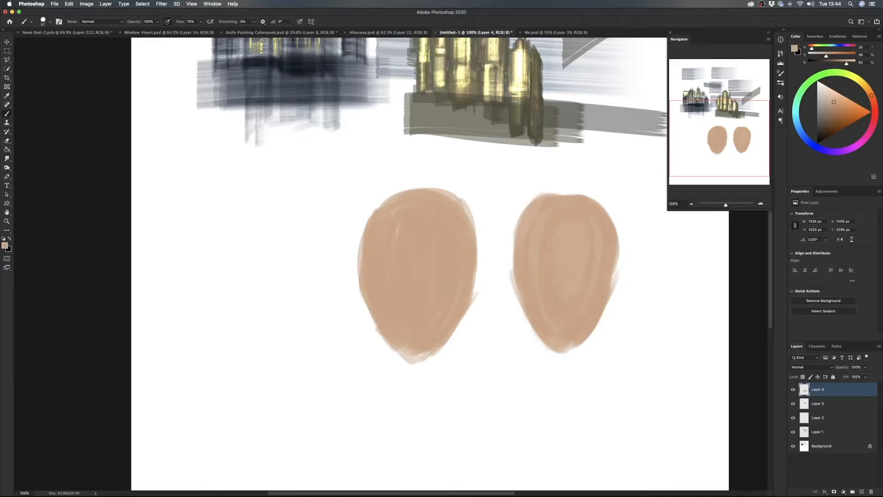
drag(554, 210, 552, 198)
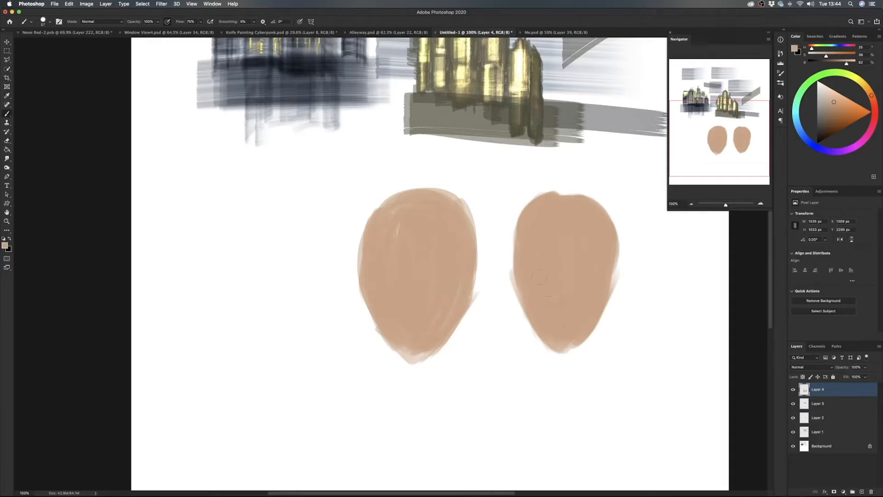
mouse_move(557, 318)
mouse_down()
mouse_move(573, 335)
mouse_move(560, 345)
mouse_move(510, 243)
mouse_up()
- Return to the Angled Brush and extend the side and chin edges of the left head shape
right_click(446, 243)
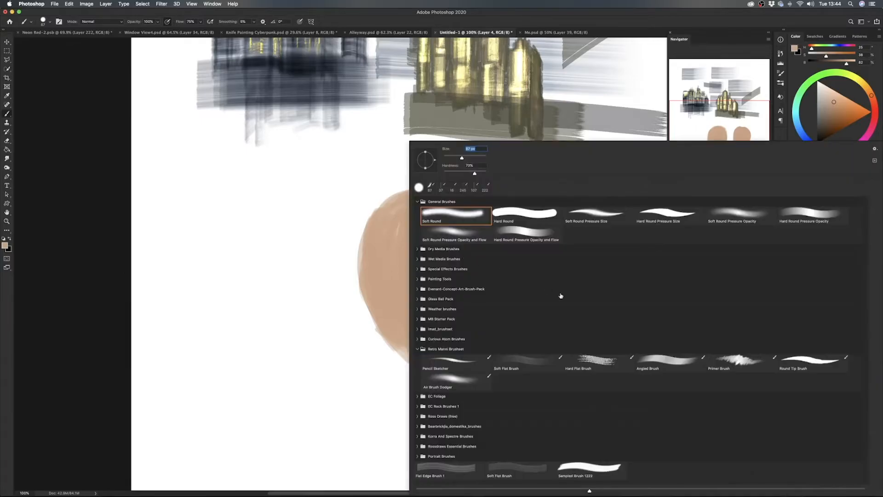
click(674, 363)
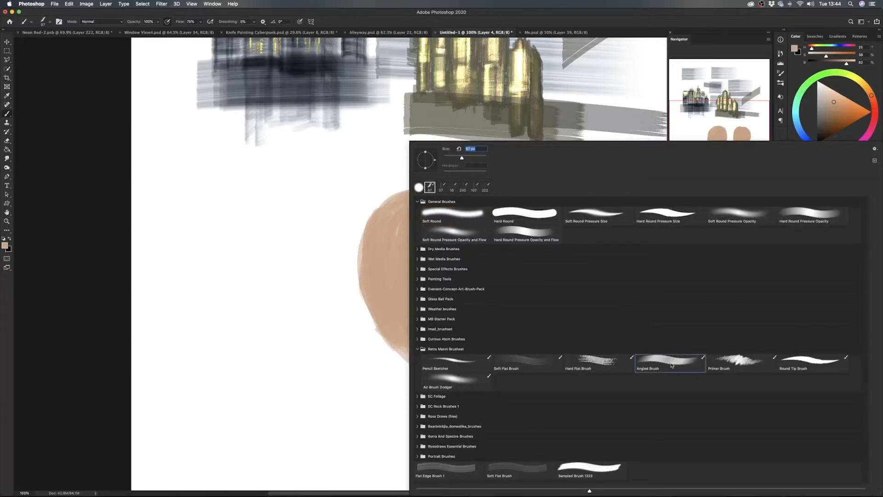
double_click(671, 366)
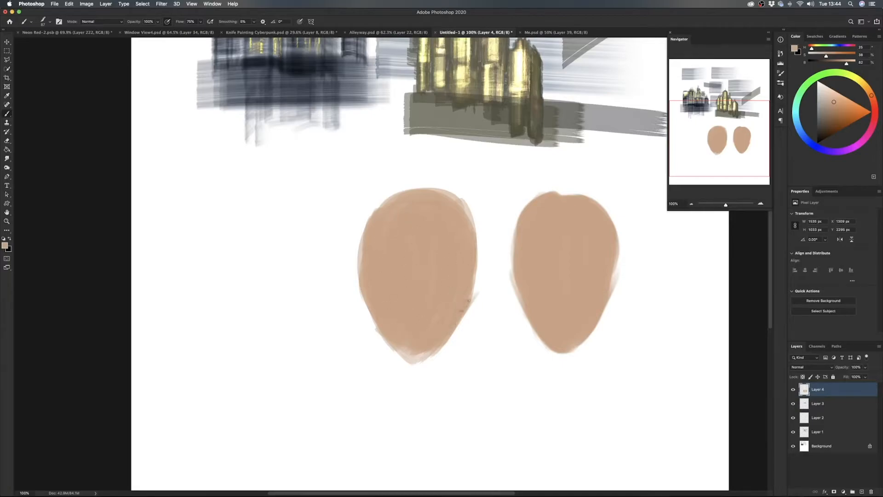
drag(462, 323, 480, 237)
mouse_move(428, 357)
mouse_down()
mouse_move(362, 316)
mouse_move(363, 294)
mouse_move(378, 302)
mouse_move(363, 264)
mouse_move(377, 331)
mouse_move(431, 361)
mouse_move(454, 338)
mouse_move(413, 360)
mouse_move(387, 326)
mouse_move(359, 264)
mouse_up()
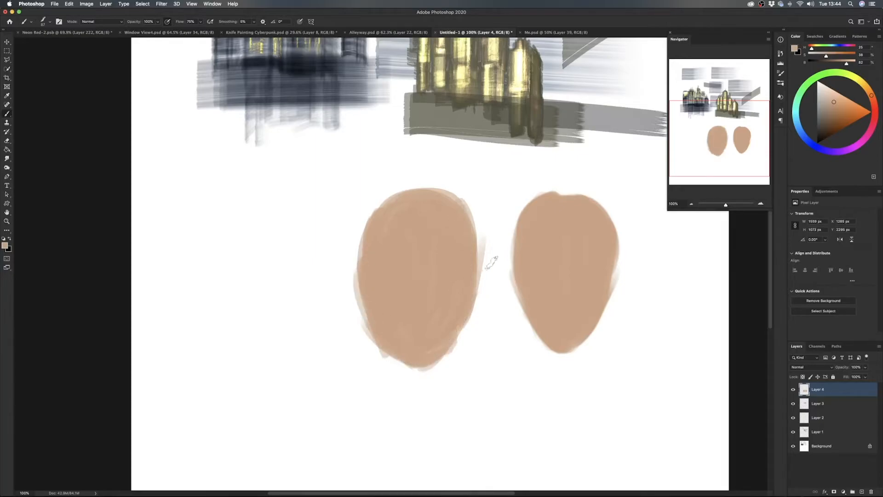
- Choose a darker, muted brown and paint a shadow along the right edge and top of the left head
click(826, 112)
mouse_move(446, 205)
mouse_down()
mouse_move(460, 255)
mouse_move(467, 245)
mouse_move(475, 252)
mouse_move(471, 310)
mouse_move(428, 368)
mouse_up()
mouse_move(460, 285)
mouse_down()
mouse_move(426, 370)
mouse_move(455, 336)
mouse_up()
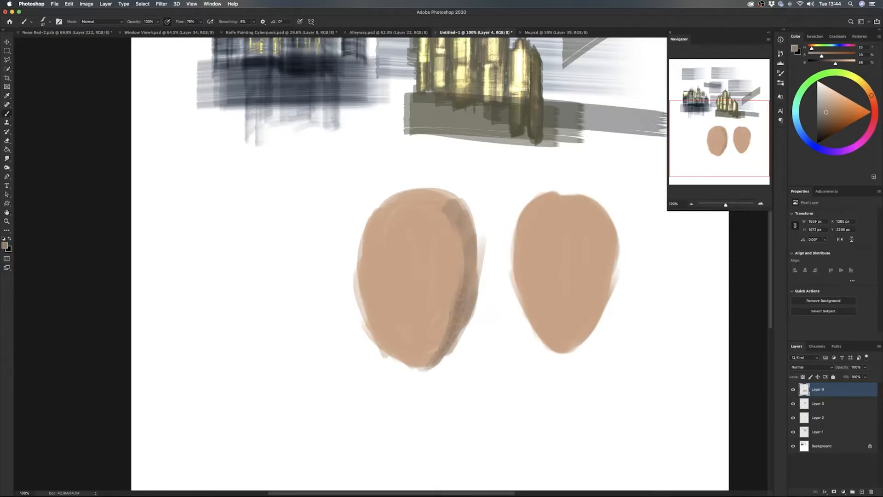
mouse_move(455, 300)
mouse_down()
mouse_move(462, 246)
mouse_move(447, 197)
mouse_move(432, 197)
mouse_move(445, 194)
mouse_move(455, 207)
mouse_move(424, 192)
mouse_move(387, 199)
mouse_up()
mouse_move(396, 196)
mouse_down()
mouse_move(426, 198)
mouse_move(457, 237)
mouse_up()
mouse_move(461, 203)
mouse_down()
mouse_move(473, 263)
mouse_move(466, 311)
mouse_up()
mouse_move(447, 274)
mouse_down()
mouse_move(468, 286)
mouse_move(448, 268)
mouse_up()
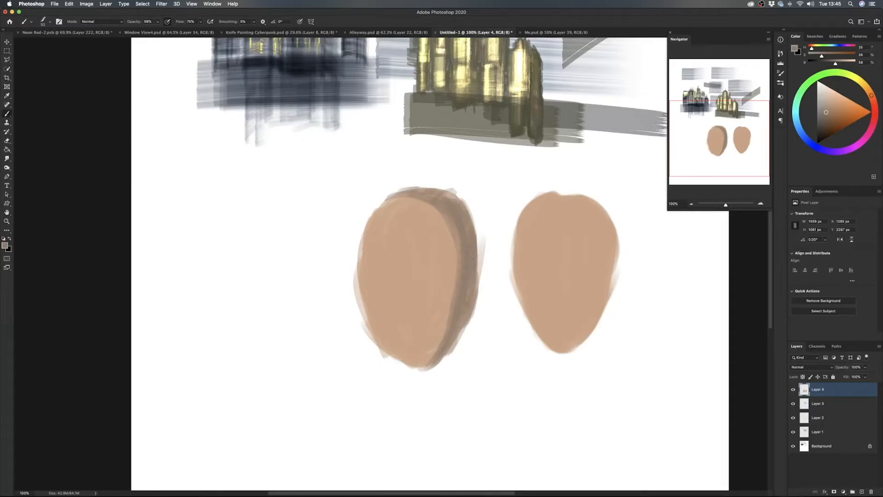
- Reinforce the shadow down to the chin of the left head and sample in-between tones to soften its inner edge
mouse_move(461, 317)
mouse_down()
mouse_move(452, 342)
mouse_move(421, 365)
mouse_up()
drag(449, 309, 441, 338)
drag(456, 289, 448, 229)
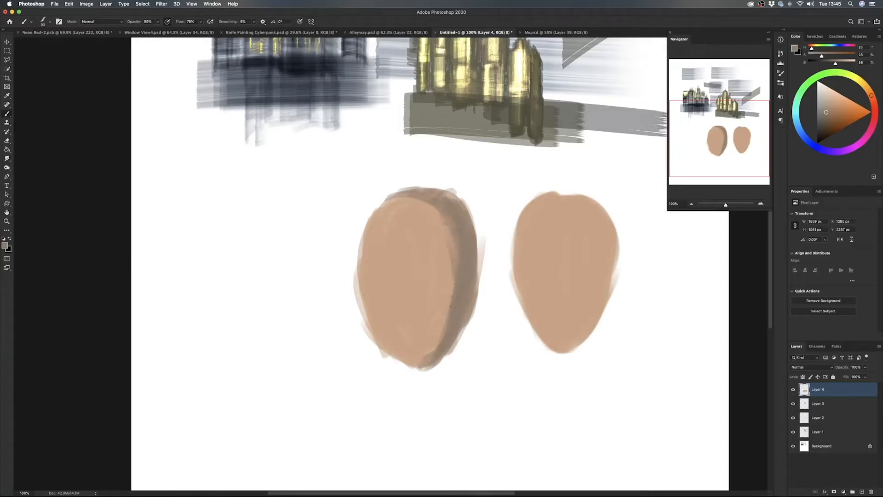
mouse_move(432, 353)
mouse_down()
mouse_move(404, 368)
mouse_move(442, 337)
mouse_move(450, 292)
mouse_up()
alt+click(426, 348)
alt+click(454, 304)
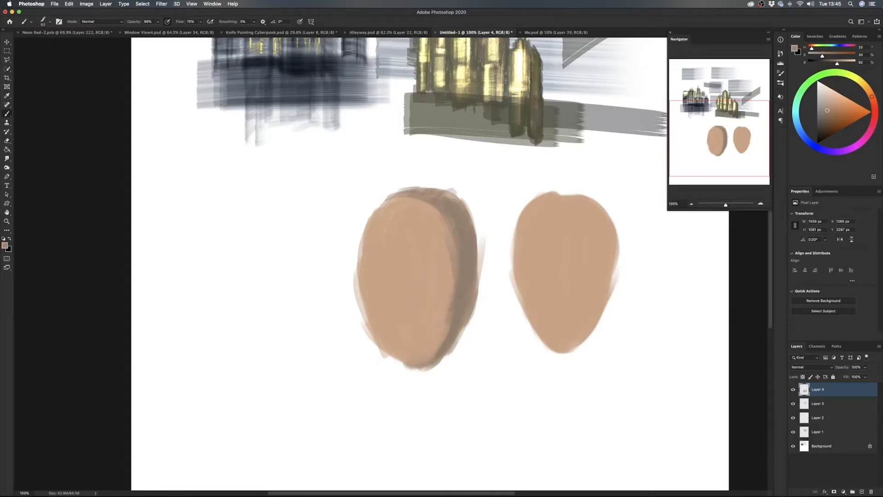
click(446, 239)
alt+click(437, 209)
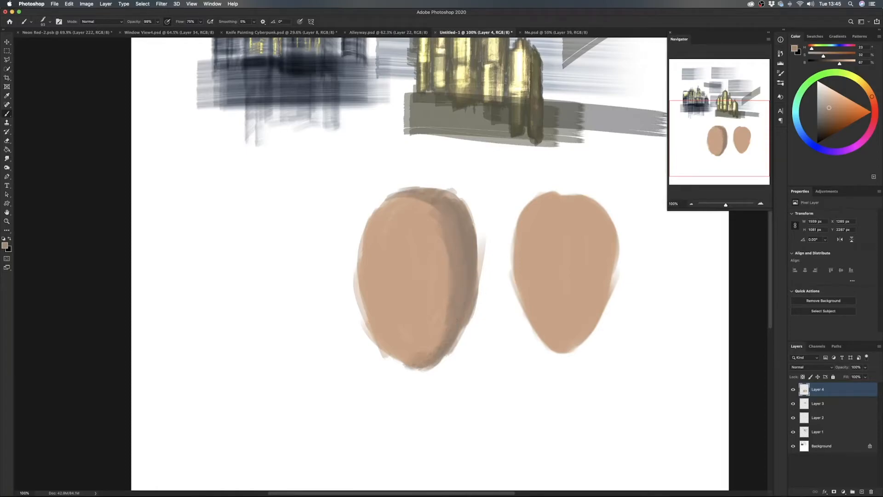
- Blend the left head's shadow into the skin tone across the forehead and along the right side with sampled mid-tones
drag(435, 211, 398, 199)
alt+click(416, 208)
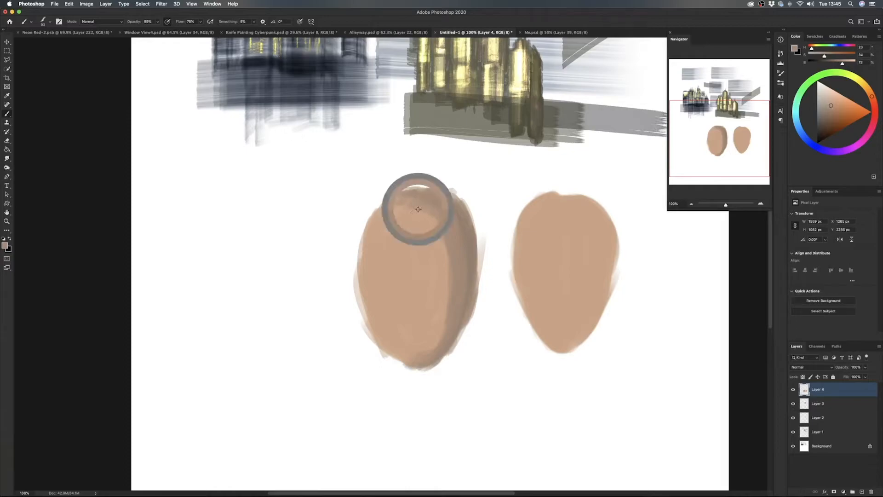
alt+click(445, 269)
drag(456, 249, 459, 306)
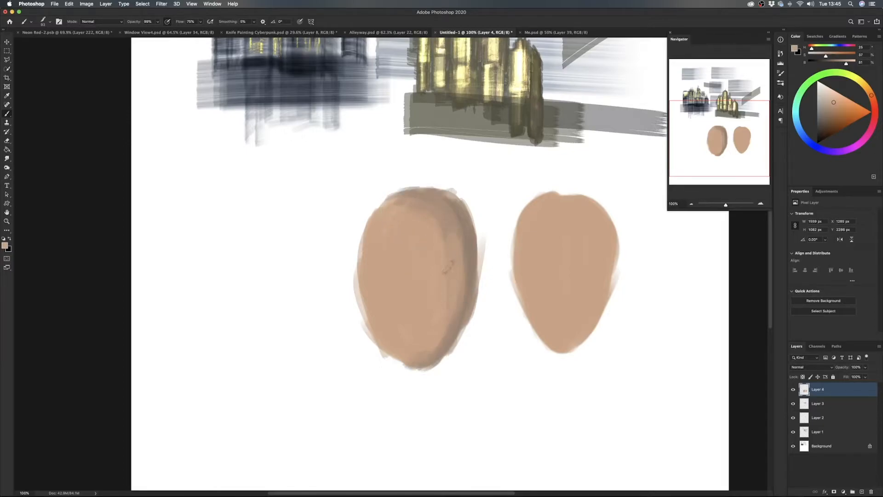
drag(441, 223, 454, 289)
drag(436, 215, 453, 304)
alt+click(460, 307)
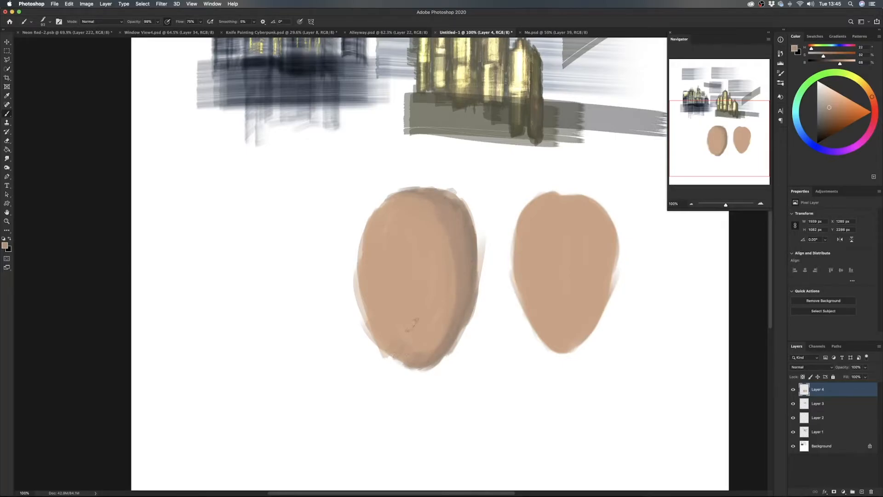
- Paint several long, curved brown sample strokes to the left of the shaded head with the Angled Brush
mouse_move(291, 195)
mouse_down()
mouse_move(282, 233)
mouse_move(300, 387)
mouse_up()
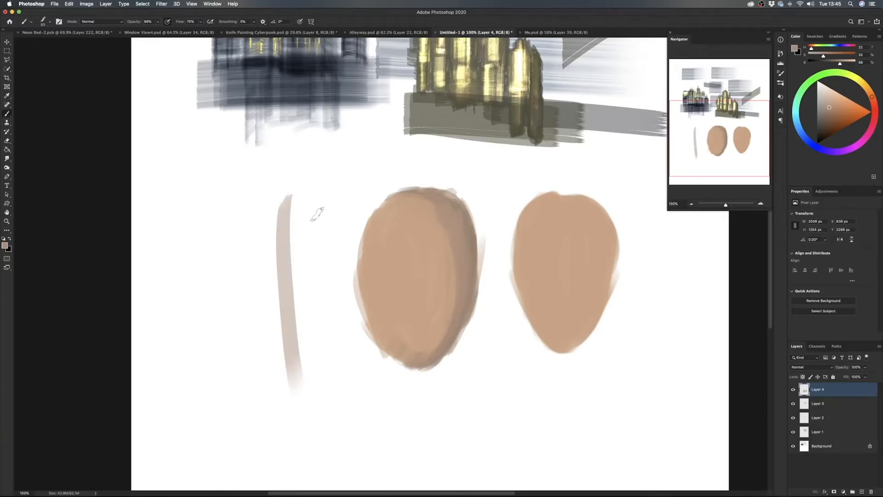
mouse_move(324, 183)
mouse_down()
mouse_move(324, 308)
mouse_move(339, 361)
mouse_up()
mouse_move(318, 267)
mouse_down()
mouse_move(329, 290)
mouse_move(349, 369)
mouse_move(327, 249)
mouse_move(339, 329)
mouse_move(355, 186)
mouse_move(325, 270)
mouse_move(356, 176)
mouse_move(336, 236)
mouse_up()
drag(380, 163, 353, 231)
drag(393, 163, 361, 222)
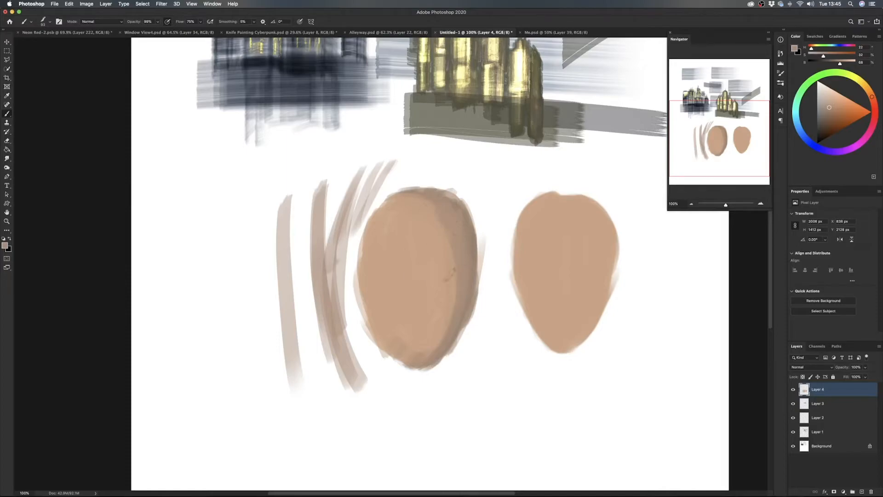
- Review the Me.psd portrait once more, and switch to the Primer Brush in the Untitled-1 document
click(554, 32)
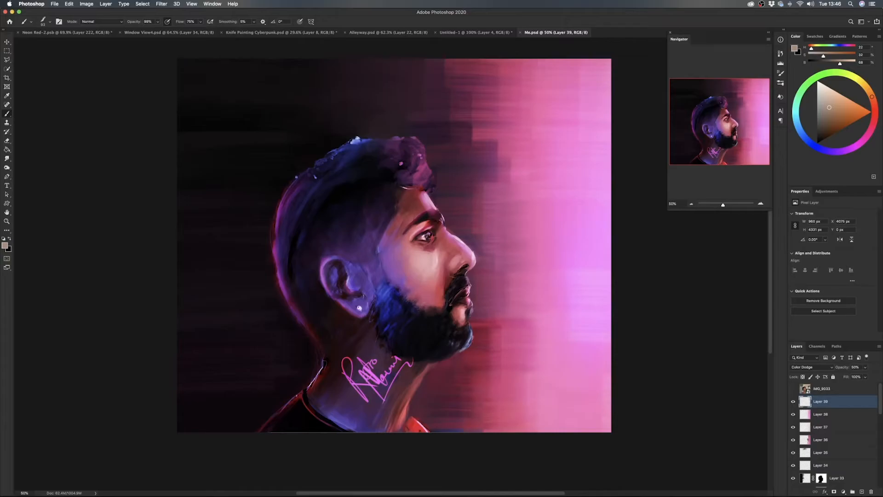
click(478, 33)
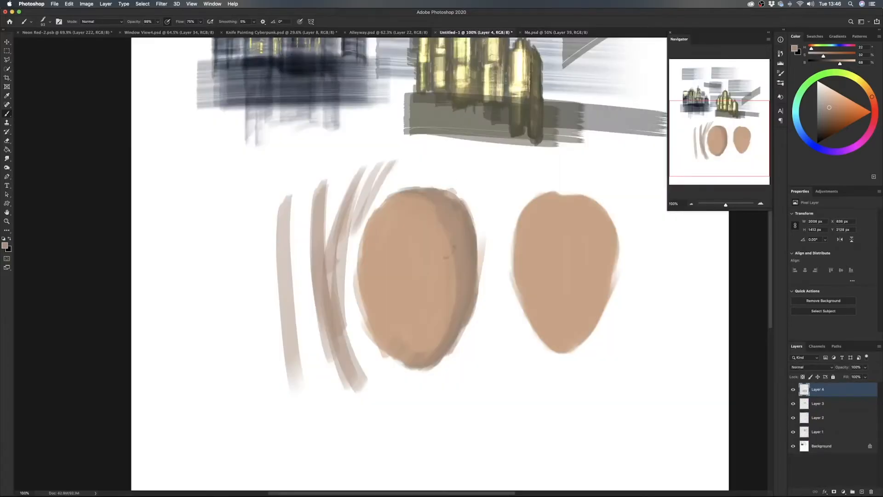
right_click(342, 271)
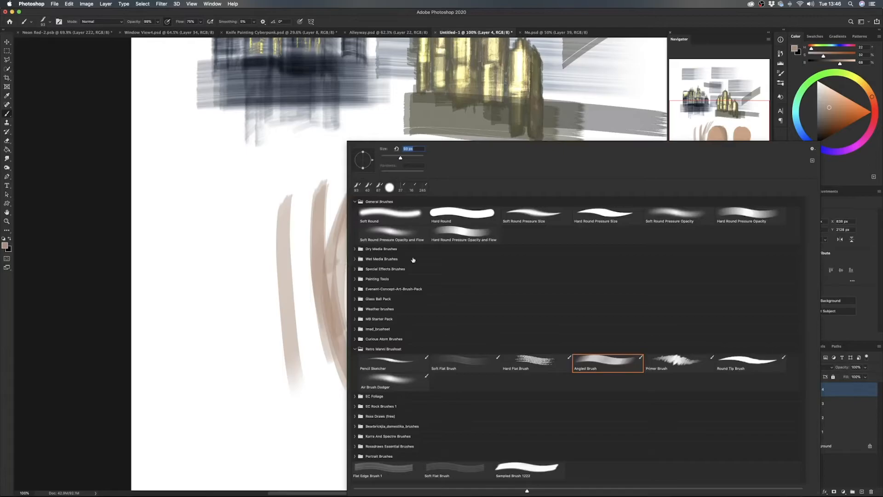
click(680, 363)
key(Return)
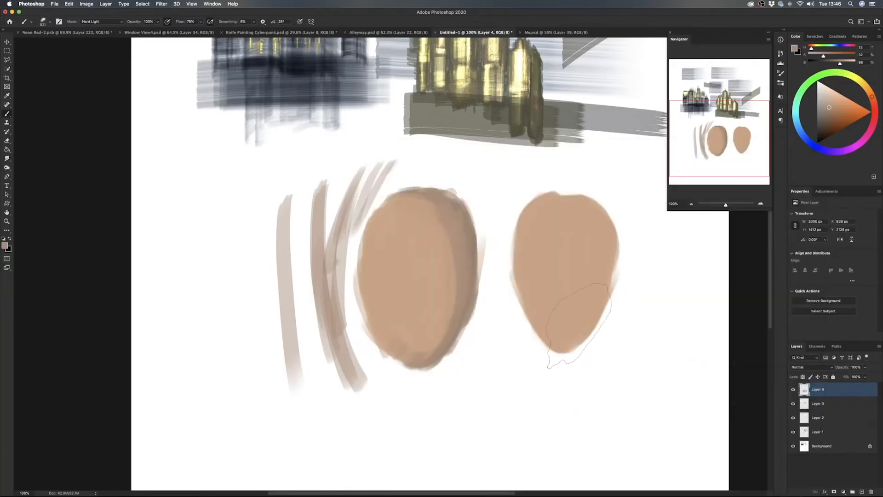
- Hide Layers 1 to 4 and the Background layer
scroll(578, 324, down, 5)
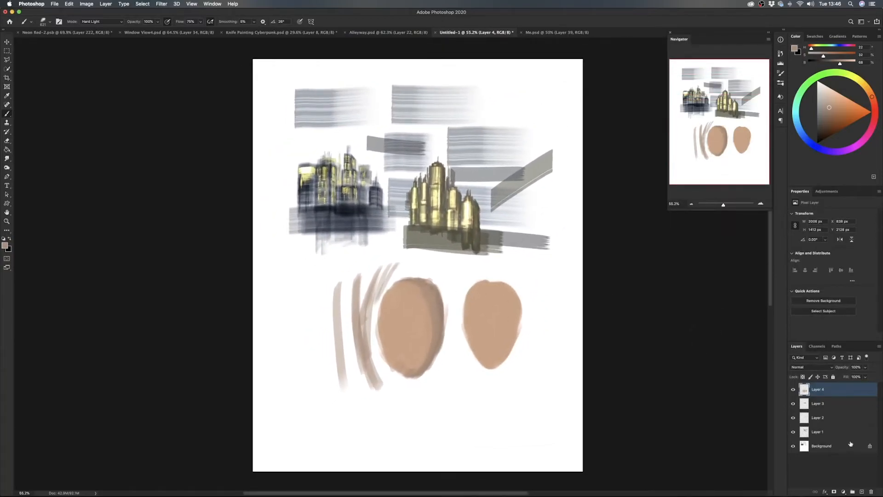
drag(793, 431, 798, 399)
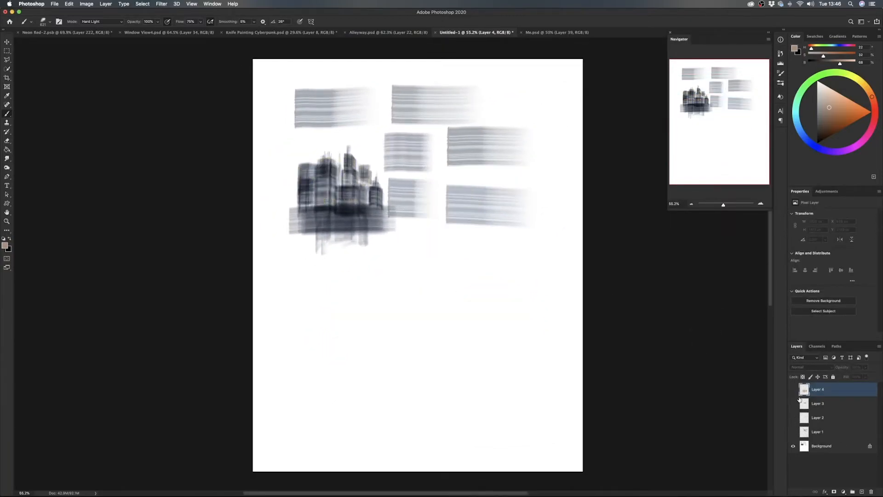
click(793, 447)
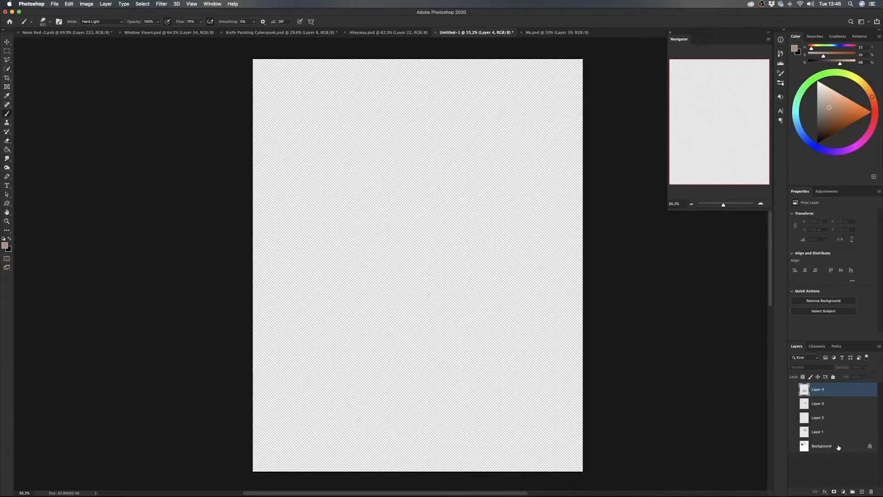
- Add a new layer and fill it with a neutral mid-gray using the Paint Bucket
click(861, 492)
key(g)
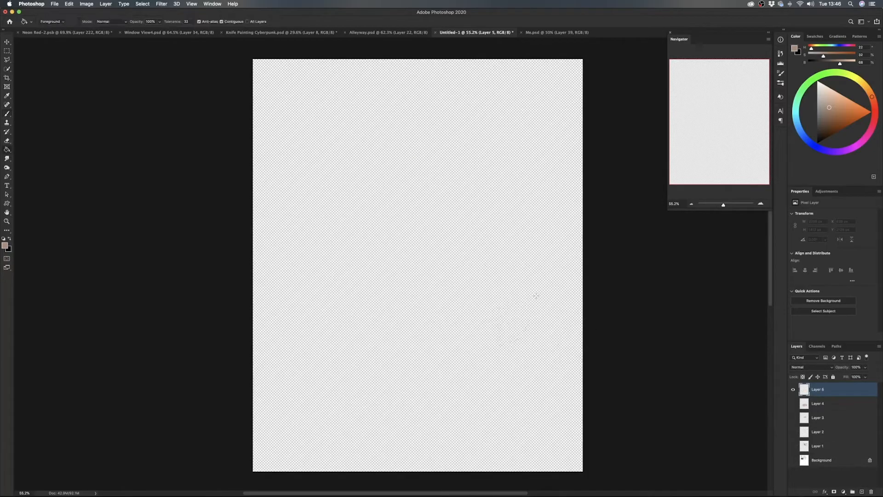
drag(829, 107, 812, 107)
click(405, 208)
key(b)
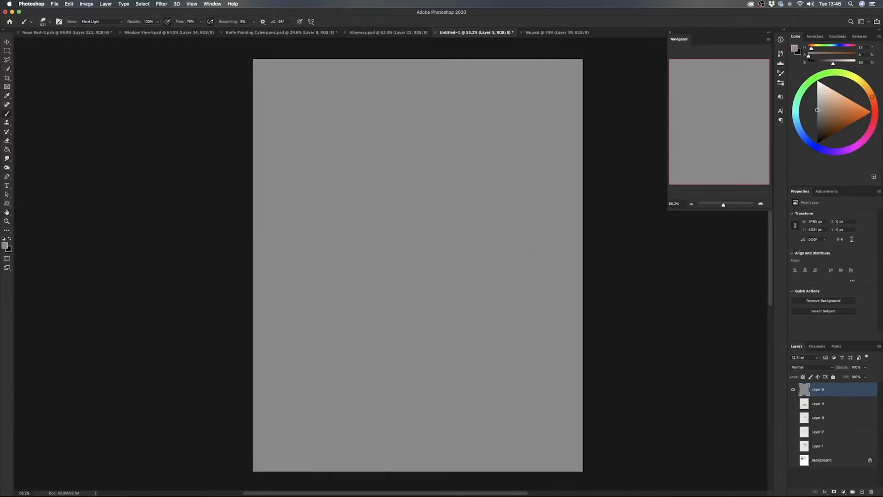
- Select a deep violet from the Retrowave Sunset swatch group as the painting colour
click(837, 103)
click(818, 36)
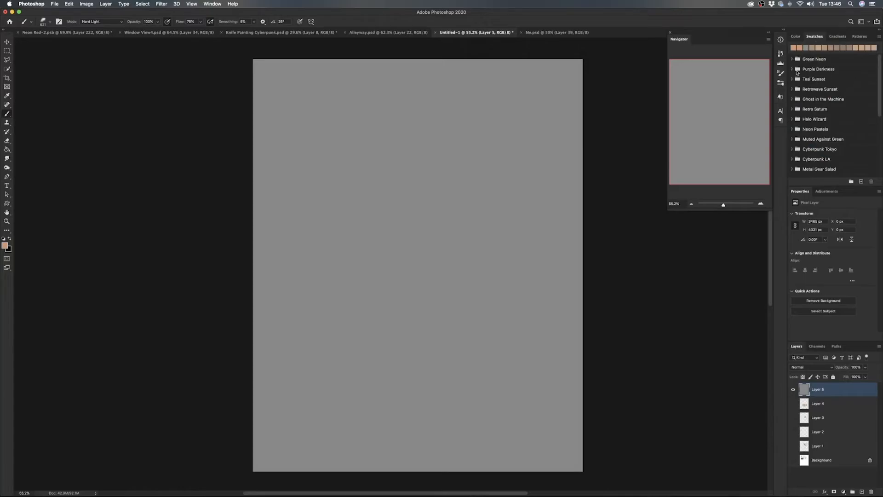
click(792, 62)
click(793, 89)
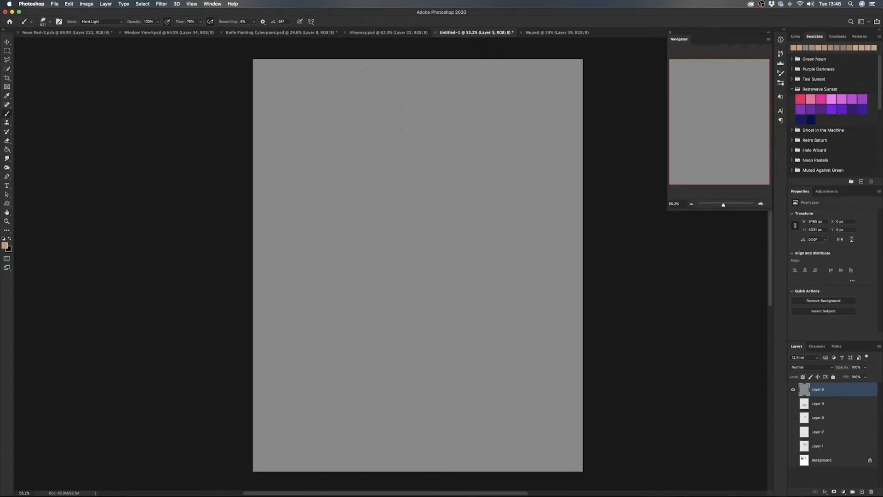
click(835, 108)
click(842, 110)
- Cover the gray canvas with broad, overlapping horizontal violet strokes using the Primer Brush in Hard Light mode
mouse_move(598, 209)
mouse_down()
mouse_move(479, 215)
mouse_move(363, 232)
mouse_up()
mouse_move(589, 216)
mouse_down()
mouse_move(285, 239)
mouse_move(575, 216)
mouse_move(345, 184)
mouse_move(204, 190)
mouse_move(594, 161)
mouse_move(258, 152)
mouse_move(303, 117)
mouse_move(223, 119)
mouse_move(271, 104)
mouse_move(552, 85)
mouse_move(276, 92)
mouse_move(425, 88)
mouse_move(258, 78)
mouse_move(244, 143)
mouse_move(227, 164)
mouse_move(606, 241)
mouse_up()
mouse_move(575, 276)
mouse_down()
mouse_move(258, 286)
mouse_move(611, 305)
mouse_move(258, 317)
mouse_move(611, 309)
mouse_move(258, 328)
mouse_up()
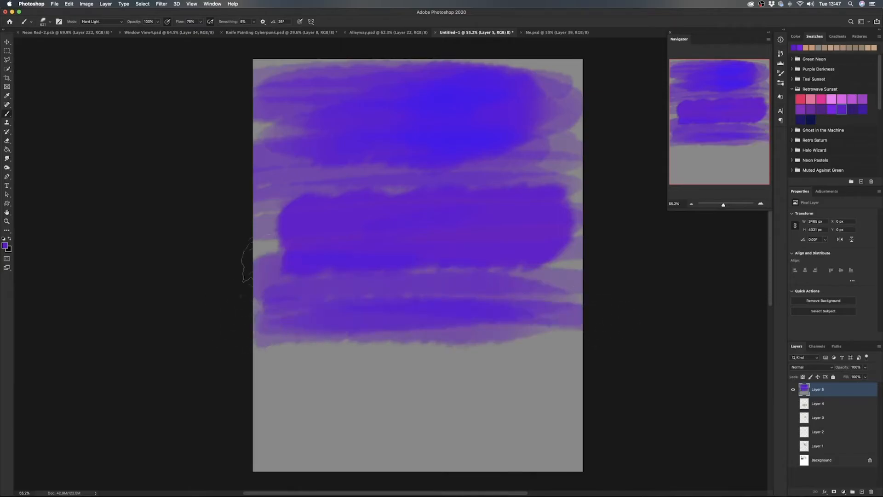
mouse_move(523, 247)
mouse_down()
mouse_move(580, 239)
mouse_move(546, 154)
mouse_move(549, 99)
mouse_move(519, 74)
mouse_move(581, 73)
mouse_move(286, 60)
mouse_up()
mouse_move(258, 345)
mouse_down()
mouse_move(372, 349)
mouse_move(458, 384)
mouse_move(634, 429)
mouse_move(285, 441)
mouse_move(529, 414)
mouse_move(410, 355)
mouse_move(506, 363)
mouse_up()
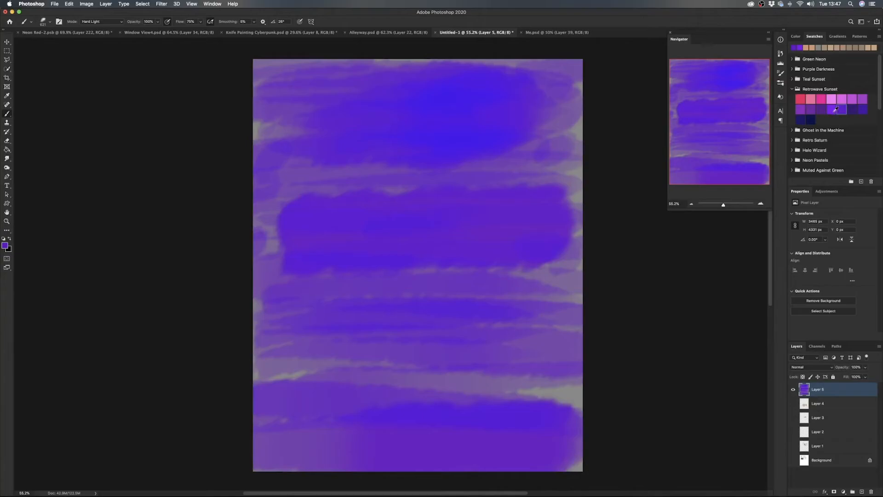
- Paint a hot-pink band across the middle of the canvas and blend violet strokes along its upper and lower edges
click(826, 98)
mouse_move(248, 253)
mouse_down()
mouse_move(502, 240)
mouse_move(298, 246)
mouse_move(381, 240)
mouse_move(594, 237)
mouse_up()
mouse_move(465, 241)
mouse_down()
mouse_move(583, 222)
mouse_move(220, 229)
mouse_move(539, 216)
mouse_move(358, 210)
mouse_move(570, 217)
mouse_move(293, 227)
mouse_move(602, 214)
mouse_up()
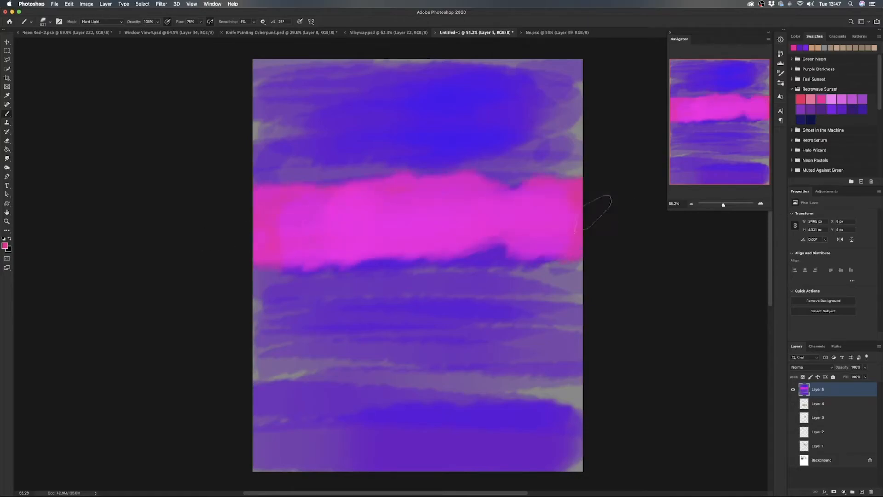
alt+click(304, 178)
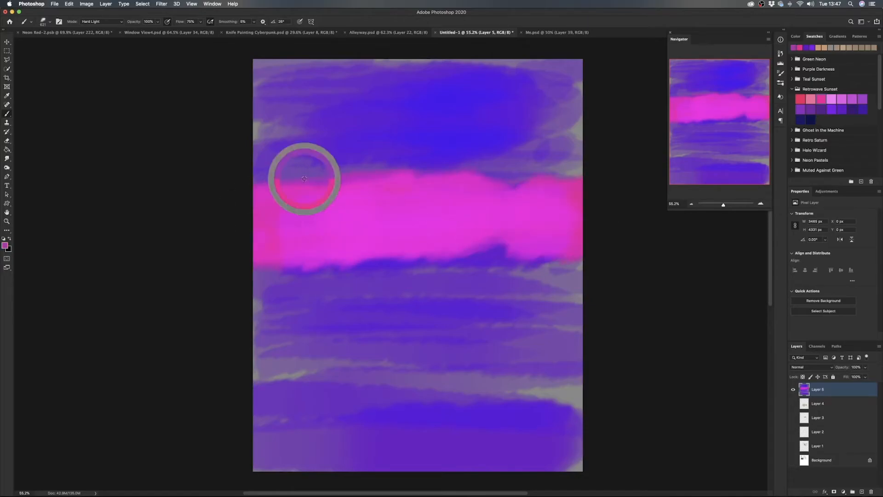
mouse_move(340, 184)
mouse_down()
mouse_move(273, 191)
mouse_move(587, 158)
mouse_up()
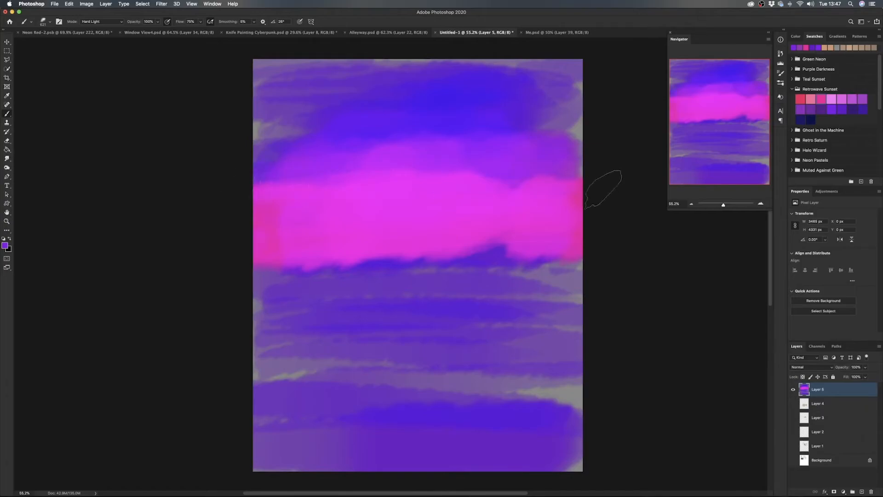
mouse_move(509, 263)
mouse_down()
mouse_move(460, 276)
mouse_move(552, 281)
mouse_move(322, 272)
mouse_up()
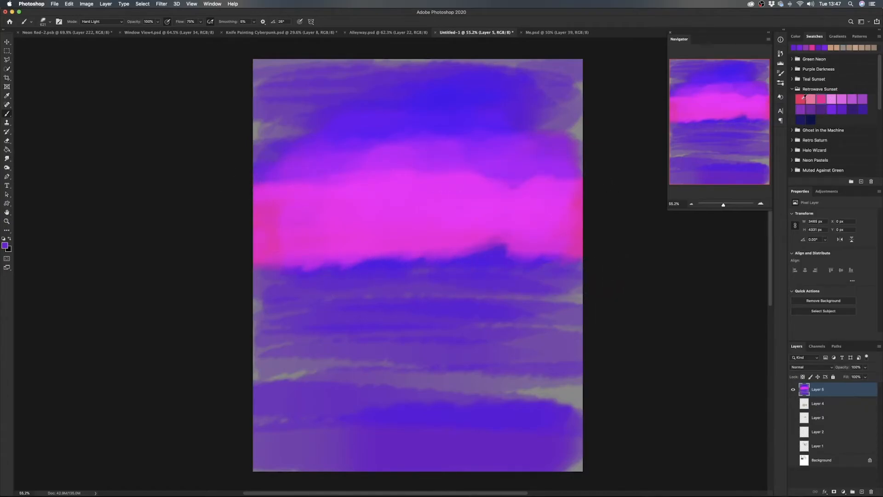
- Paint a red band beneath the pink one and a purple band below it, using Retrowave Sunset swatches
click(801, 98)
mouse_move(588, 256)
mouse_down()
mouse_move(581, 274)
mouse_move(270, 274)
mouse_move(249, 288)
mouse_up()
mouse_move(312, 289)
mouse_down()
mouse_move(593, 288)
mouse_move(247, 318)
mouse_up()
click(820, 106)
drag(593, 315, 276, 341)
- Darken the lower part of the canvas with broad horizontal strokes of the darkest navy Retrowave Sunset swatch
click(810, 120)
mouse_move(597, 353)
mouse_down()
mouse_move(354, 373)
mouse_move(303, 355)
mouse_move(253, 368)
mouse_up()
drag(607, 392, 258, 414)
mouse_move(257, 414)
mouse_down()
mouse_move(597, 424)
mouse_move(557, 450)
mouse_move(315, 429)
mouse_up()
mouse_move(272, 383)
mouse_down()
mouse_move(505, 411)
mouse_move(587, 441)
mouse_move(364, 456)
mouse_move(366, 464)
mouse_move(234, 457)
mouse_move(270, 374)
mouse_move(239, 361)
mouse_move(438, 395)
mouse_move(590, 390)
mouse_move(576, 422)
mouse_move(581, 461)
mouse_move(214, 381)
mouse_up()
- Blend violet tones sampled from the painting over the upper sky and its right edge
mouse_move(586, 121)
mouse_down()
mouse_move(588, 93)
mouse_move(535, 110)
mouse_move(554, 135)
mouse_move(601, 139)
mouse_move(569, 130)
mouse_move(590, 87)
mouse_move(581, 83)
mouse_move(597, 82)
mouse_move(276, 152)
mouse_up()
alt+click(552, 131)
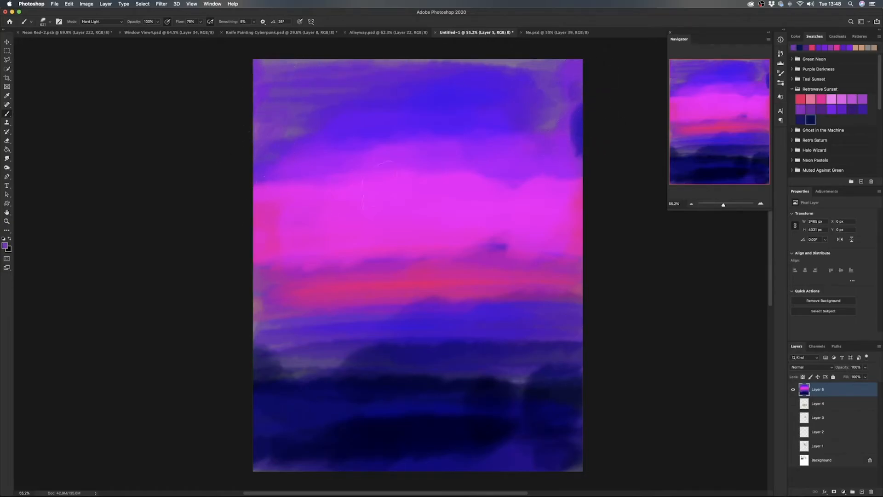
alt+click(569, 121)
mouse_move(569, 122)
mouse_down()
mouse_move(607, 118)
mouse_move(556, 129)
mouse_move(595, 136)
mouse_up()
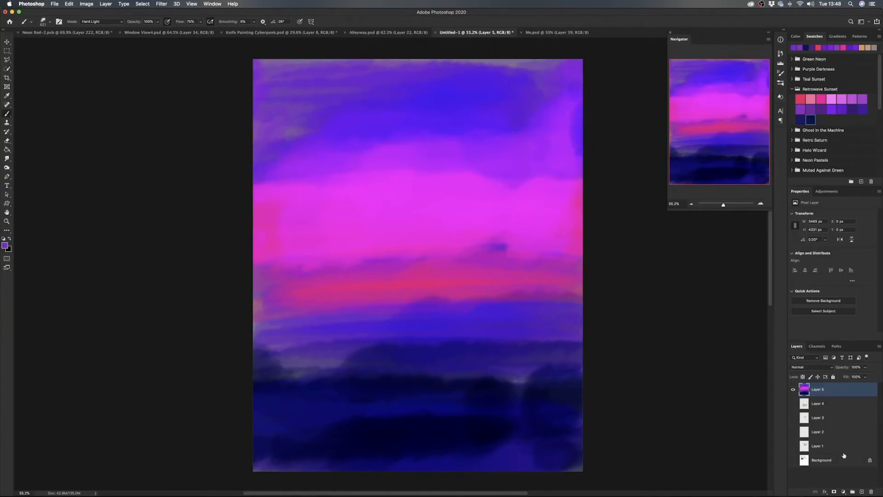
- Add a new layer and deepen the water area below the horizon with overlapping dark navy strokes
click(863, 492)
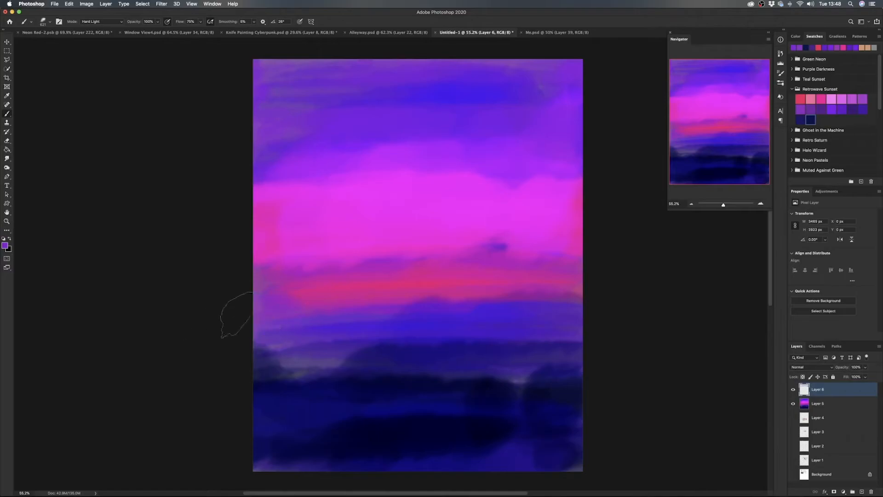
drag(394, 368, 251, 364)
alt+click(373, 382)
drag(383, 379, 252, 377)
mouse_move(361, 357)
mouse_down()
mouse_move(209, 378)
mouse_move(462, 366)
mouse_up()
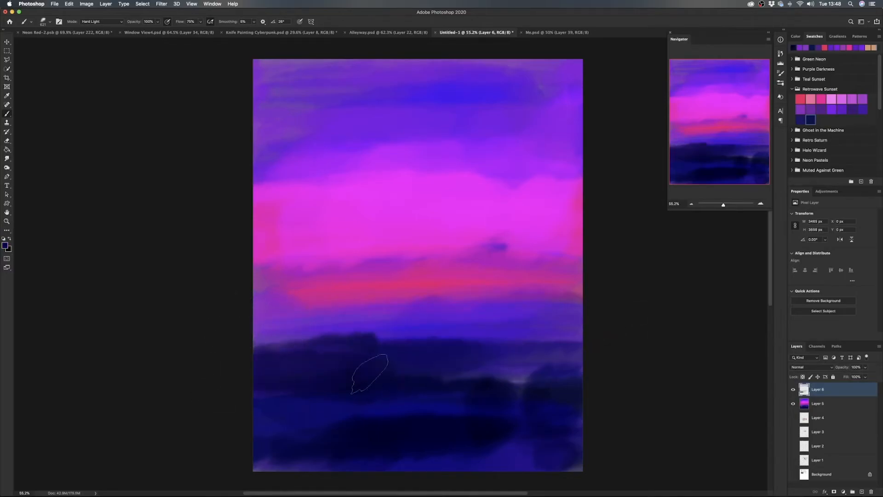
drag(357, 374, 591, 376)
drag(482, 384, 617, 445)
drag(617, 444, 239, 460)
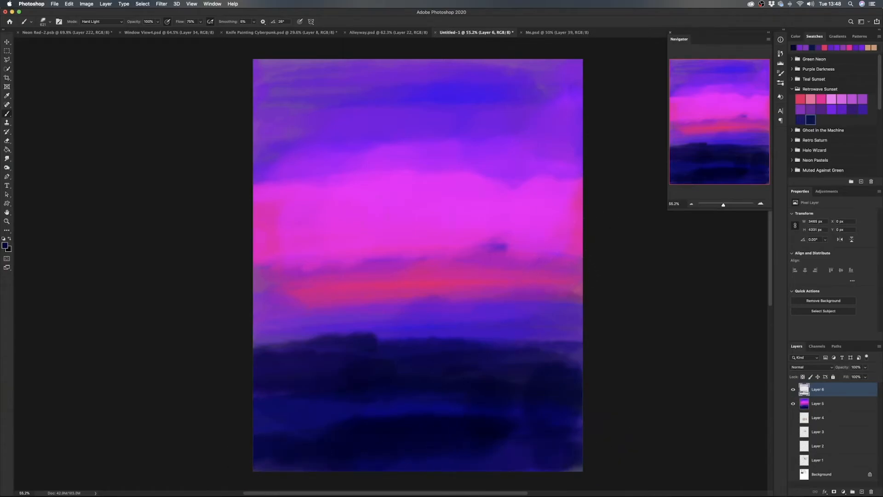
- Add another layer, choose the Hard Flat Brush from the Retro Manni set and adjust its size
click(862, 491)
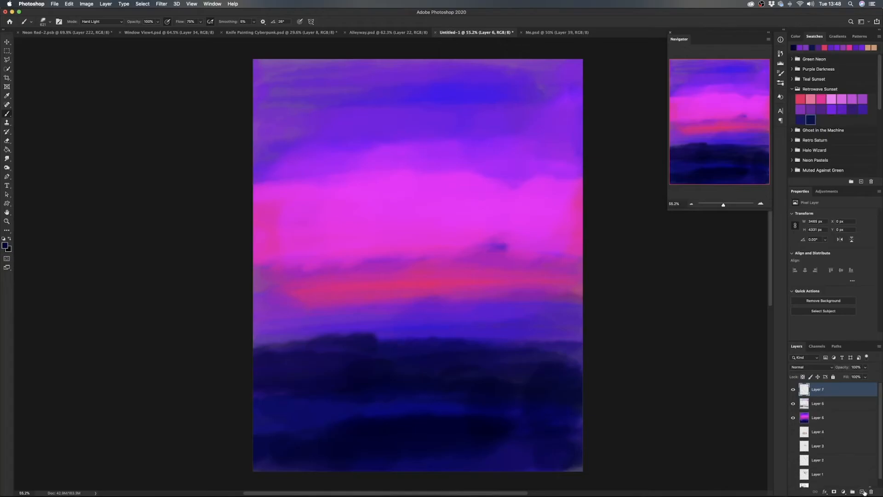
right_click(398, 222)
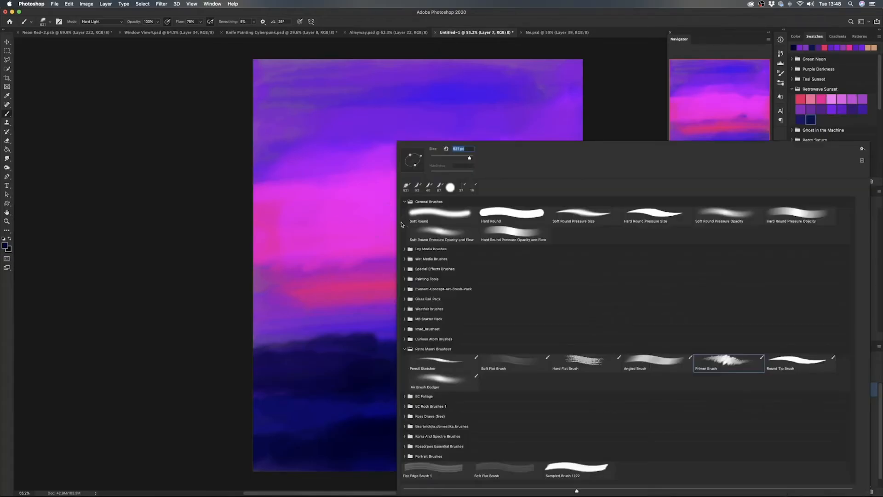
click(588, 364)
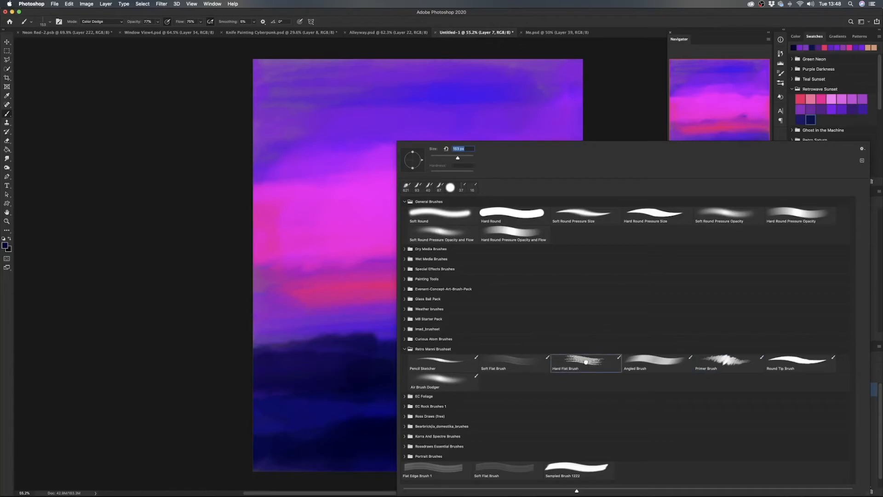
double_click(587, 364)
drag(404, 246, 432, 246)
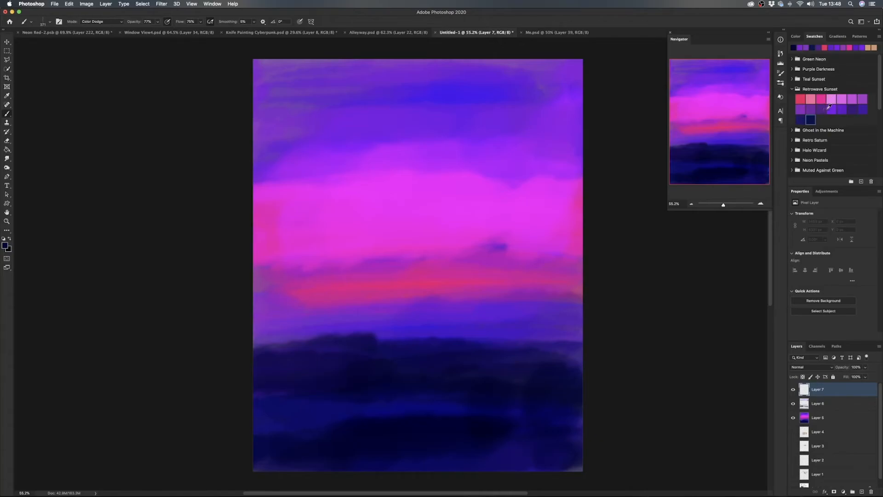
- Paint the first glowing vertical tower blocks on the horizon with a dark indigo Retrowave Sunset swatch
click(802, 118)
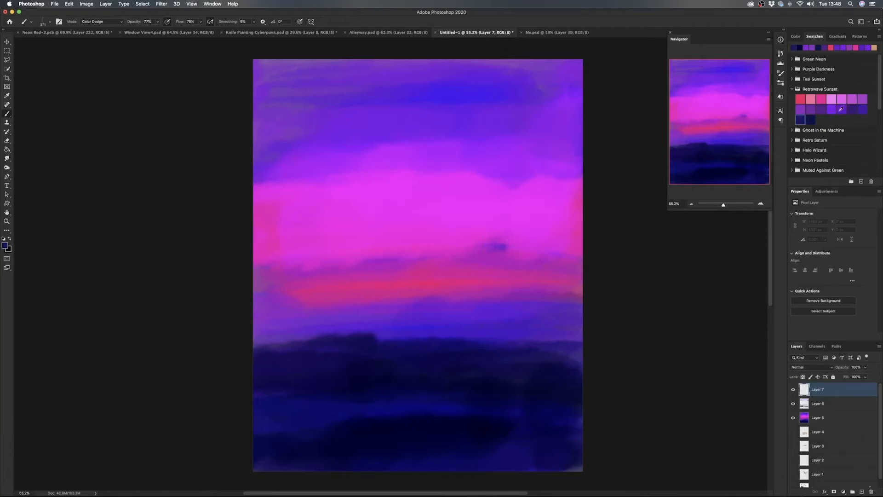
click(853, 108)
mouse_move(404, 287)
mouse_down()
mouse_move(421, 290)
mouse_move(417, 299)
mouse_move(388, 294)
mouse_up()
alt+click(385, 305)
alt+click(383, 309)
mouse_move(377, 298)
mouse_down()
mouse_move(411, 289)
mouse_move(410, 313)
mouse_move(410, 272)
mouse_move(411, 303)
mouse_move(394, 308)
mouse_up()
key(super+z)
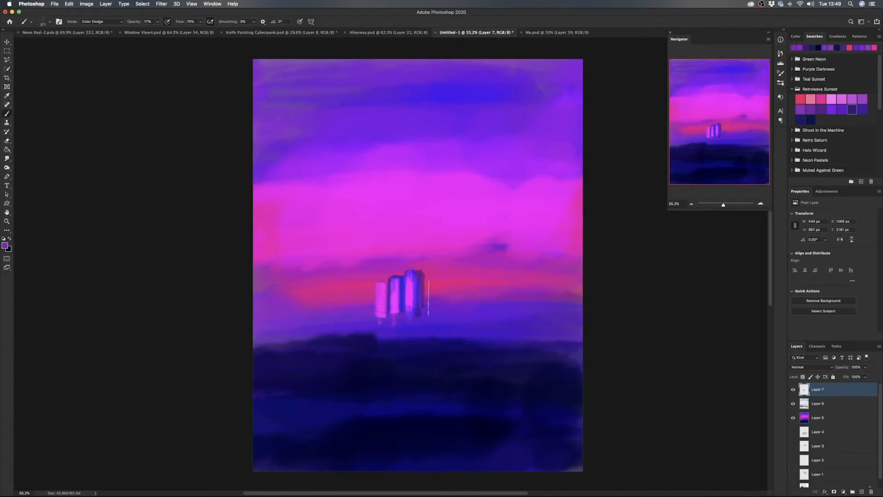
- Add more towers to the right of the first blocks and thin spires on the rooftops
mouse_move(432, 332)
mouse_down()
mouse_move(427, 292)
mouse_move(427, 333)
mouse_move(422, 310)
mouse_move(434, 310)
mouse_move(434, 319)
mouse_move(442, 306)
mouse_move(421, 303)
mouse_move(442, 301)
mouse_move(447, 312)
mouse_move(439, 313)
mouse_move(466, 311)
mouse_move(464, 282)
mouse_move(458, 291)
mouse_move(402, 278)
mouse_up()
click(410, 278)
click(421, 272)
click(393, 279)
click(398, 280)
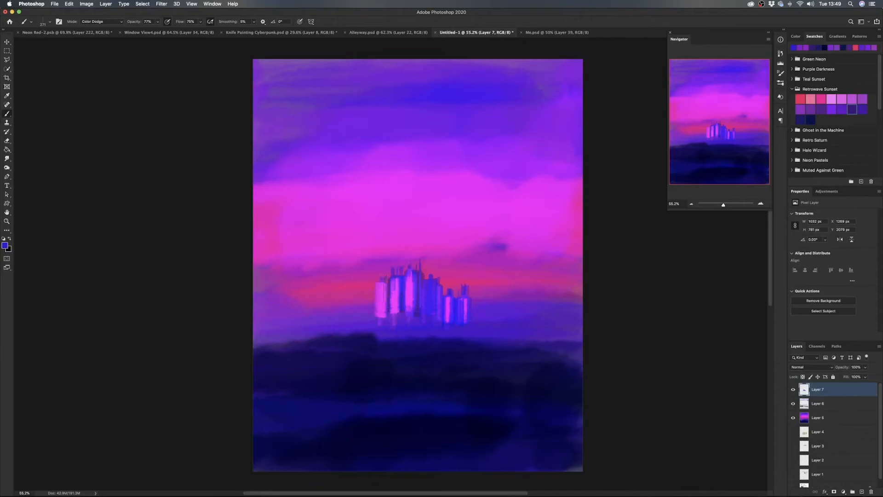
- Extend the skyline with lower buildings on both sides and paint a blue ground strip under the city
drag(375, 305, 368, 305)
mouse_move(364, 299)
mouse_down()
mouse_move(364, 317)
mouse_move(341, 310)
mouse_move(353, 319)
mouse_up()
mouse_move(428, 293)
mouse_down()
mouse_move(407, 293)
mouse_move(437, 284)
mouse_up()
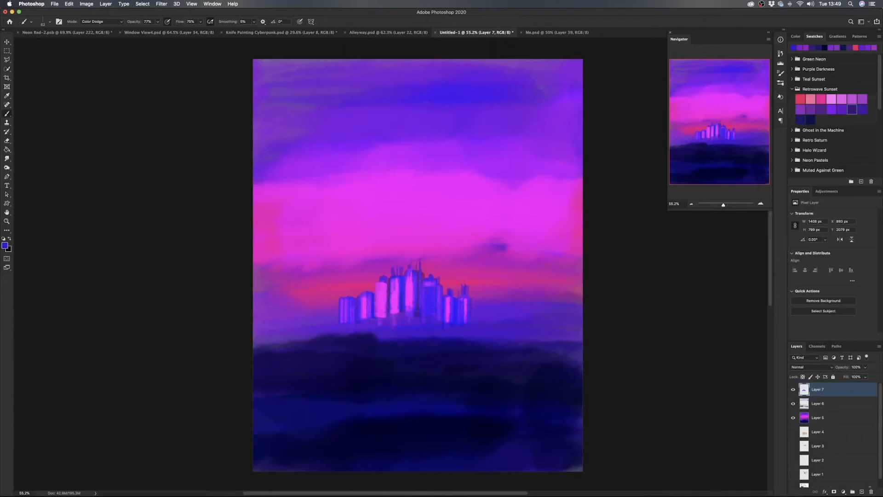
drag(429, 295, 451, 295)
drag(318, 328, 535, 327)
mouse_move(317, 329)
mouse_down()
mouse_move(535, 328)
mouse_move(360, 328)
mouse_up()
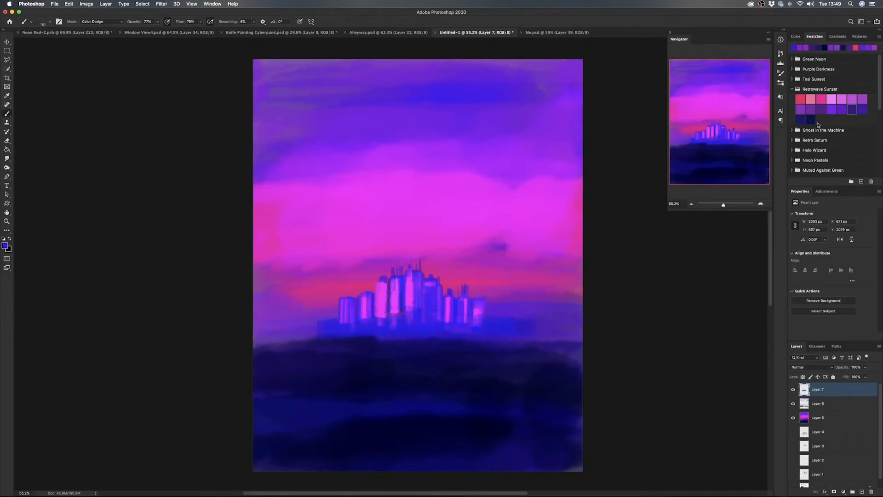
- Select a muted purple Retrowave Sunset swatch and brush horizontal water strokes across the canvas below the city
click(823, 107)
mouse_move(334, 334)
mouse_down()
mouse_move(431, 326)
mouse_move(337, 325)
mouse_move(522, 329)
mouse_move(266, 338)
mouse_up()
drag(379, 332, 245, 338)
mouse_move(314, 333)
mouse_down()
mouse_move(386, 324)
mouse_move(572, 333)
mouse_up()
drag(428, 331, 637, 333)
- Paint vertical reflections of the towers running down into the water and touch up the central buildings
mouse_move(348, 344)
mouse_down()
mouse_move(407, 340)
mouse_move(337, 335)
mouse_move(354, 345)
mouse_move(373, 326)
mouse_move(365, 341)
mouse_move(392, 326)
mouse_move(345, 365)
mouse_up()
mouse_move(344, 324)
mouse_down()
mouse_move(344, 368)
mouse_move(373, 366)
mouse_up()
drag(378, 322, 380, 377)
mouse_move(380, 338)
mouse_down()
mouse_move(380, 391)
mouse_move(392, 377)
mouse_move(394, 384)
mouse_up()
mouse_move(412, 324)
mouse_down()
mouse_move(413, 368)
mouse_move(432, 368)
mouse_up()
mouse_move(443, 327)
mouse_down()
mouse_move(442, 371)
mouse_move(459, 345)
mouse_move(478, 344)
mouse_up()
drag(478, 340, 460, 338)
drag(451, 339, 453, 337)
drag(422, 306, 435, 297)
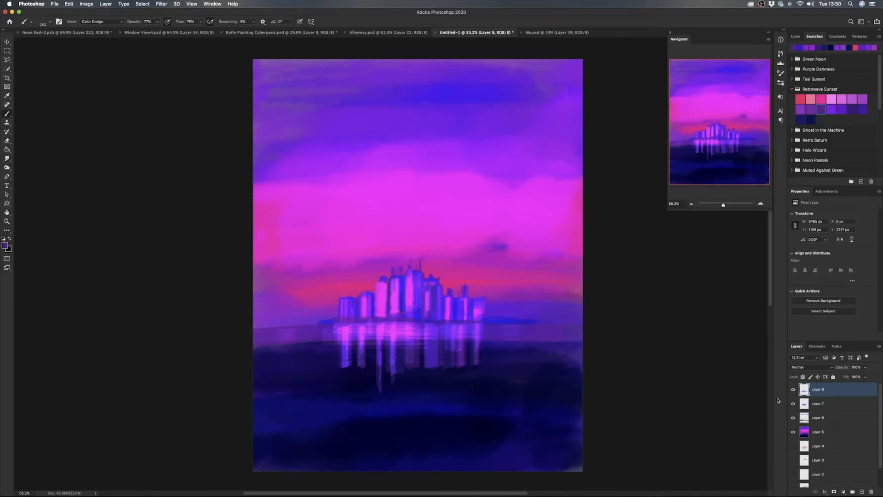
- Add a new layer and glaze the water down to the canvas bottom with wide horizontal Soft Flat Brush strokes
click(862, 491)
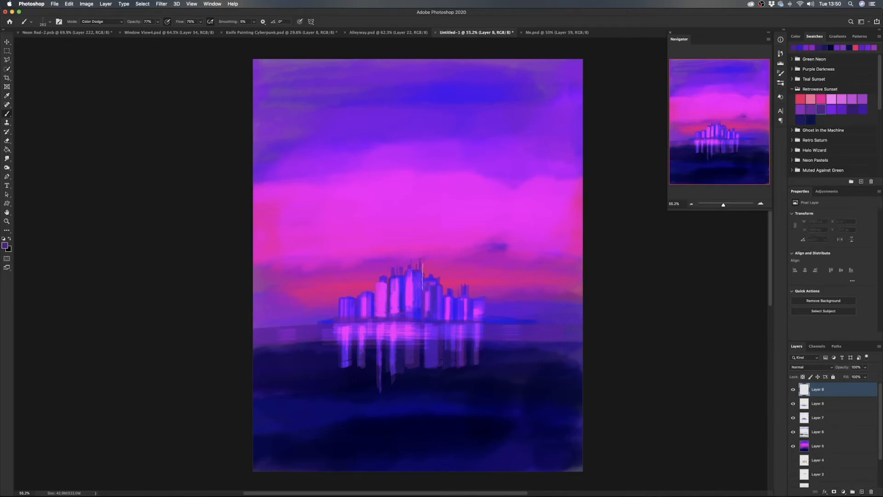
right_click(429, 284)
click(531, 365)
click(531, 365)
drag(361, 360, 379, 360)
drag(339, 339, 441, 335)
drag(287, 359, 562, 358)
drag(253, 381, 564, 384)
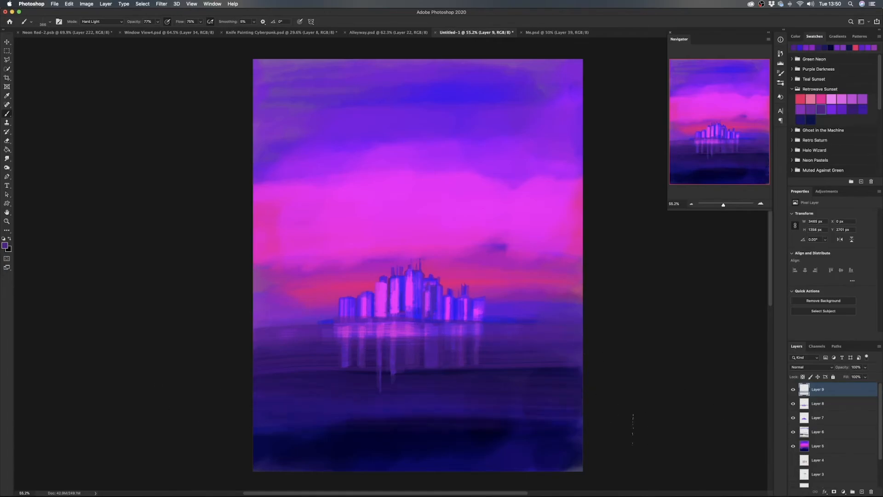
drag(235, 447, 694, 449)
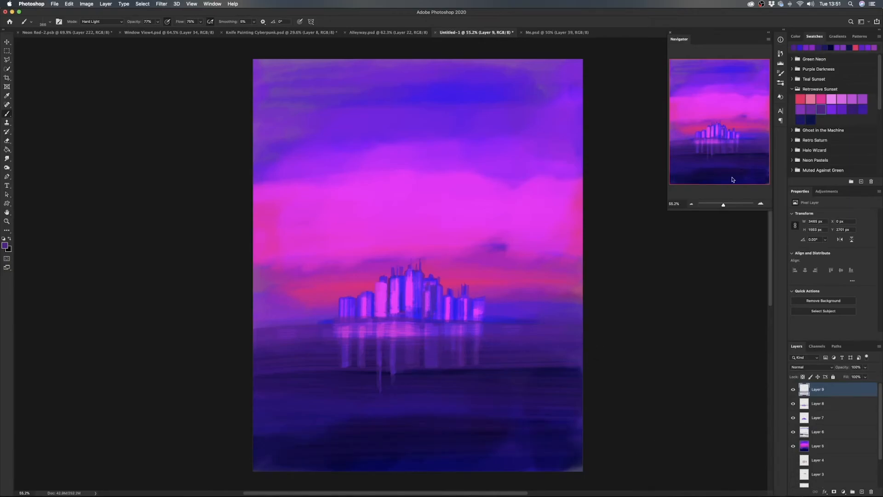
- Add a new layer and brush light gray highlights over the reflections and water, undoing the extra stroke near the bottom
click(796, 38)
drag(828, 95, 806, 102)
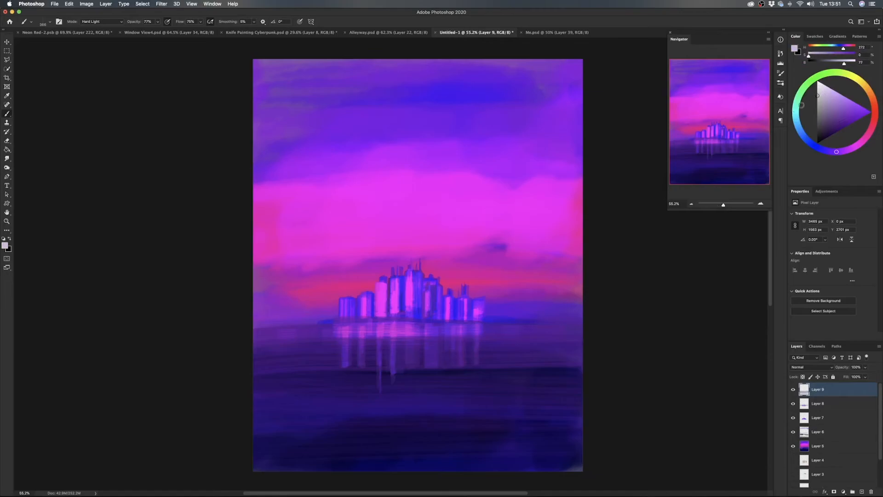
click(861, 492)
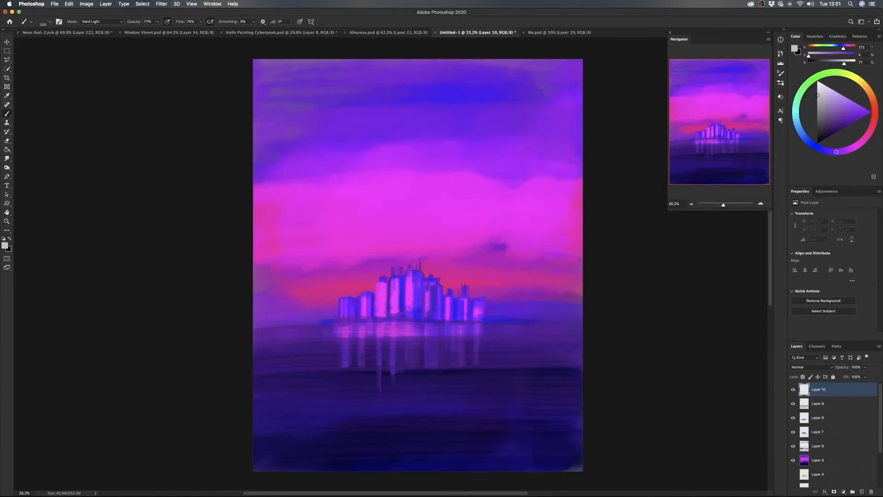
drag(329, 384, 343, 384)
mouse_move(255, 368)
mouse_down()
mouse_move(472, 366)
mouse_move(488, 379)
mouse_up()
drag(353, 353, 486, 356)
drag(289, 368, 310, 370)
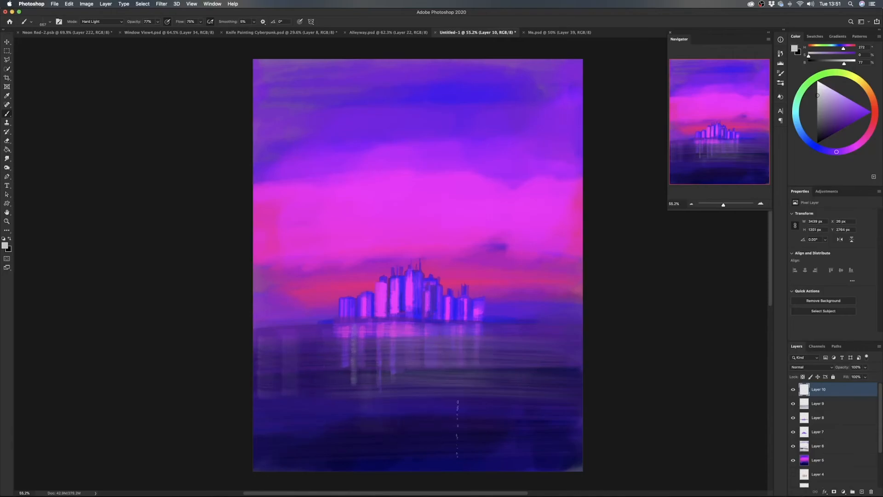
click(379, 440)
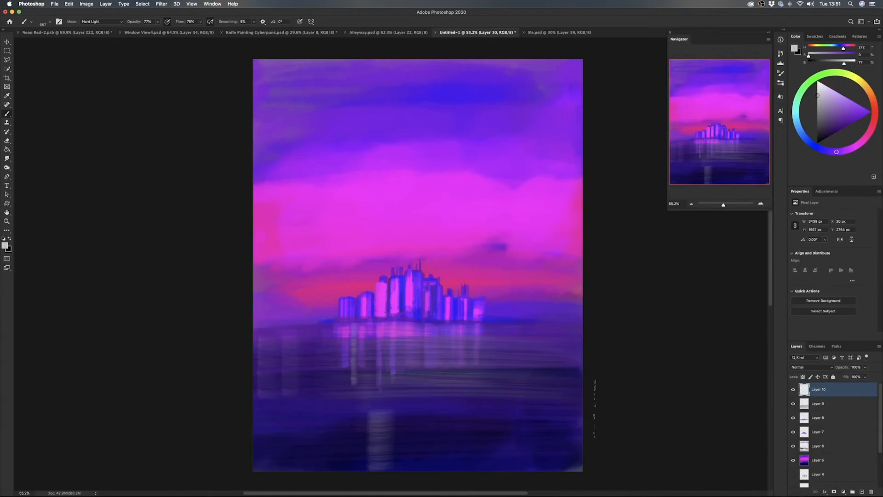
key(super+z)
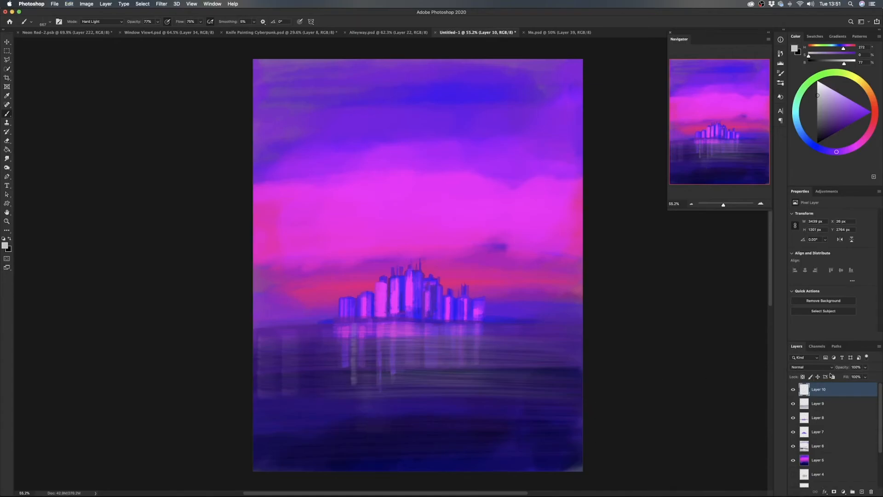
- Browse the blend modes for the gray highlight layer, keep it on Normal and reduce its opacity
click(811, 368)
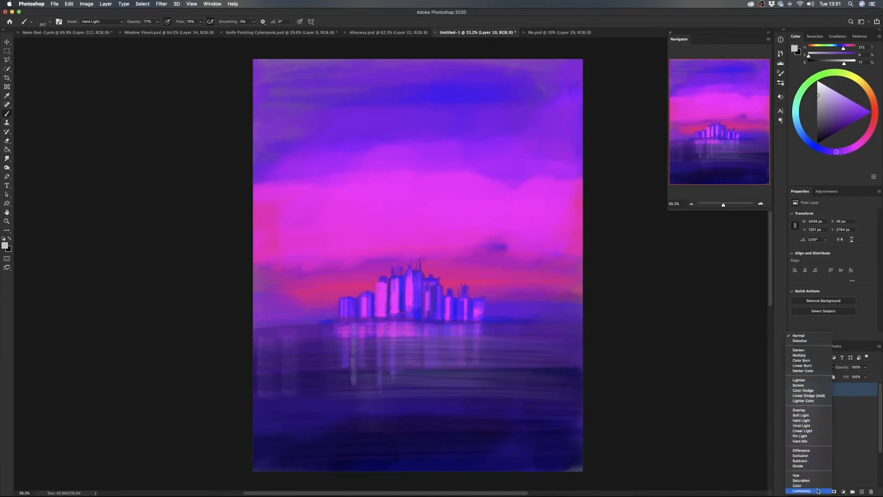
click(852, 394)
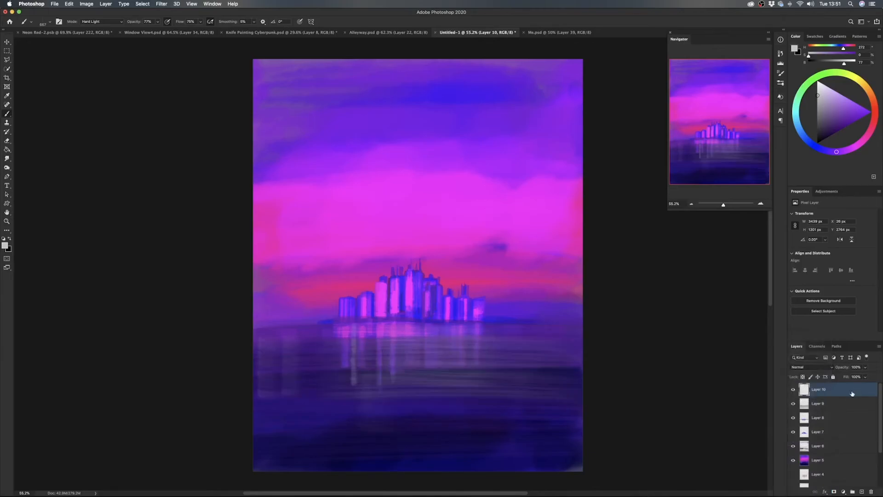
drag(846, 368, 811, 368)
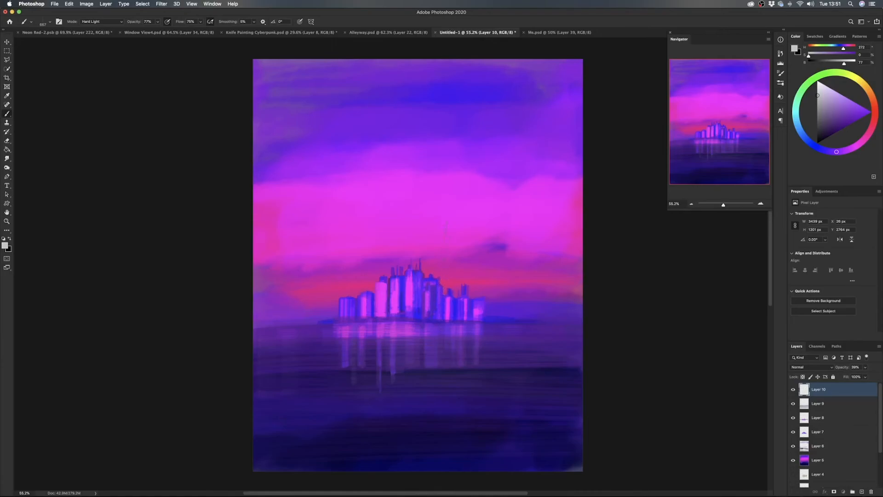
- Choose the Air Brush Dodger from the Retro Manni brush set
right_click(437, 250)
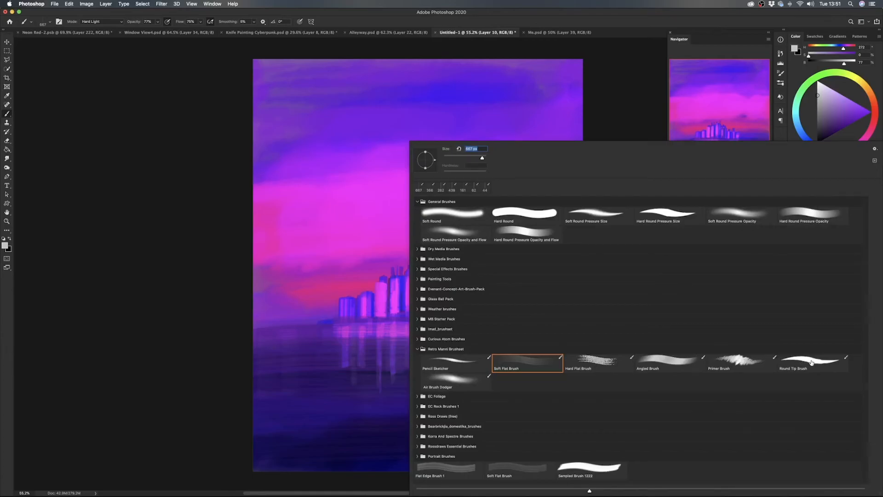
click(455, 382)
key(Return)
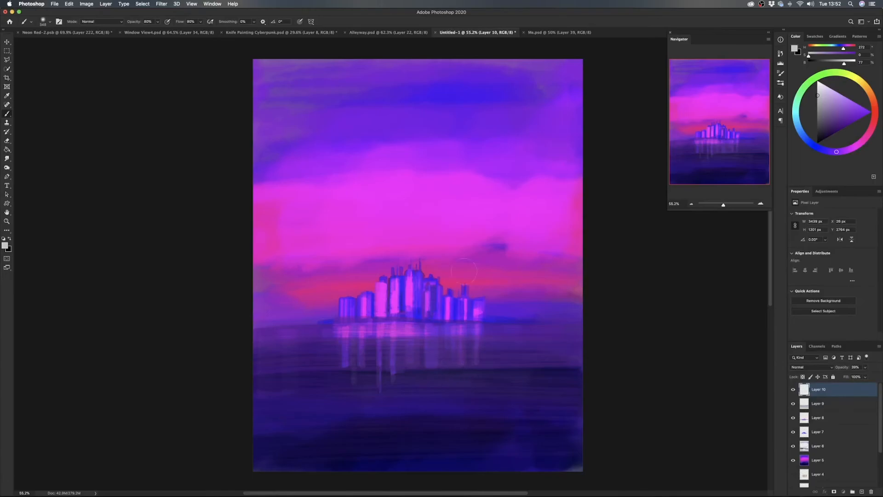
- Add a new layer on top and set its blend mode to Color Dodge
click(862, 491)
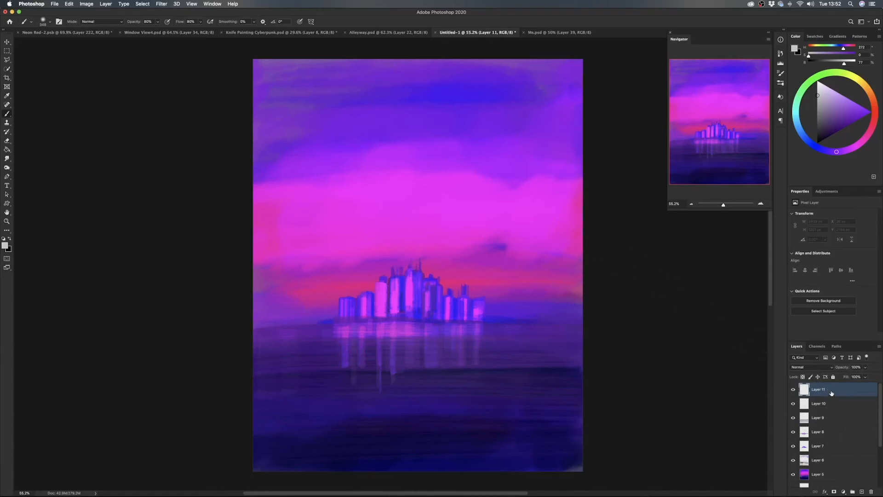
click(812, 371)
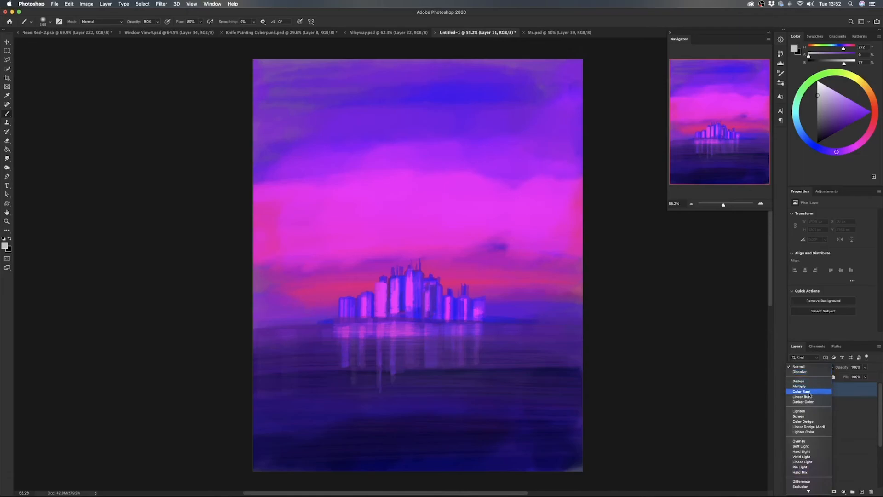
click(815, 423)
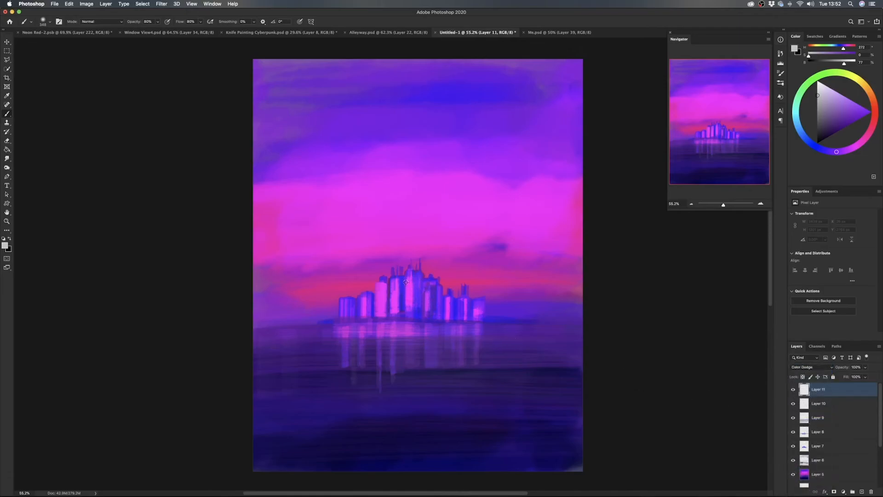
- Pick a muted pink-purple and airbrush a soft glow over the city buildings and their water reflections on the Color Dodge layer
drag(402, 284, 398, 287)
click(843, 106)
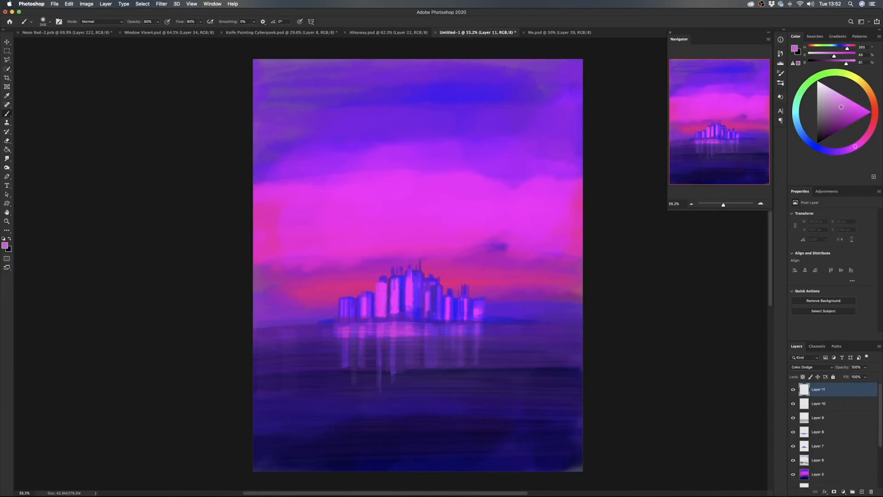
click(837, 108)
mouse_move(323, 318)
mouse_down()
mouse_move(430, 302)
mouse_move(558, 319)
mouse_up()
drag(399, 288, 322, 317)
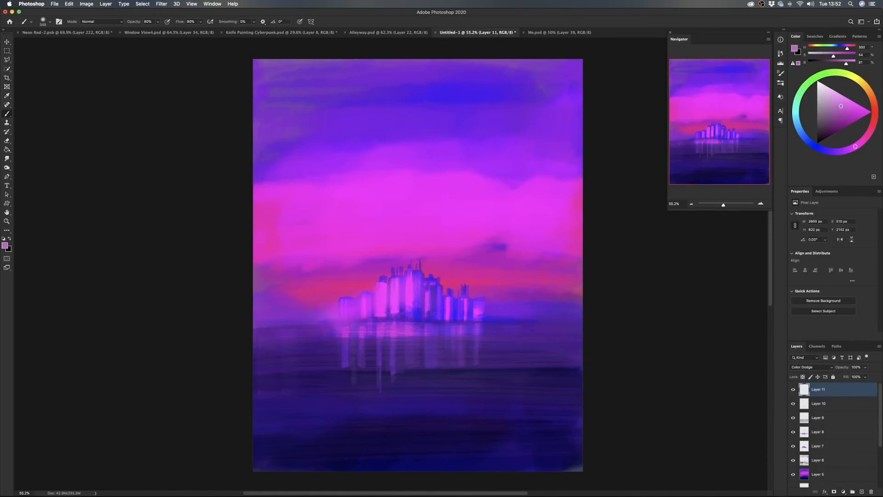
drag(389, 328, 493, 339)
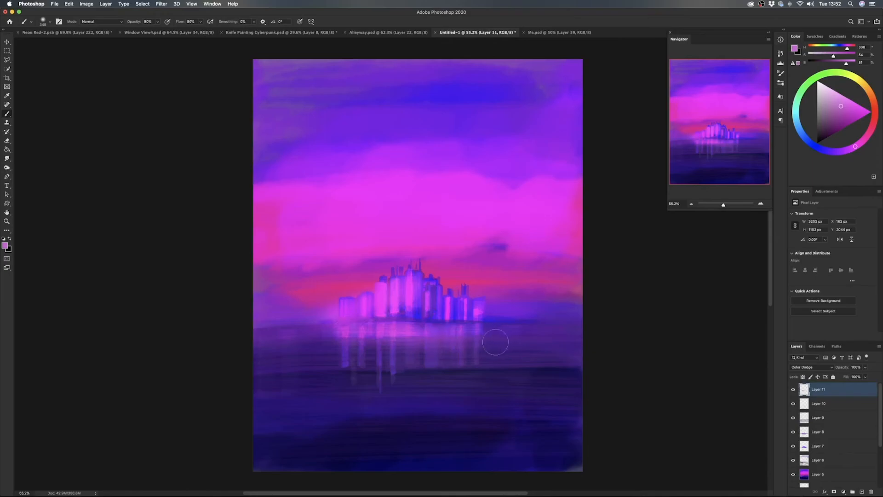
drag(437, 351, 339, 358)
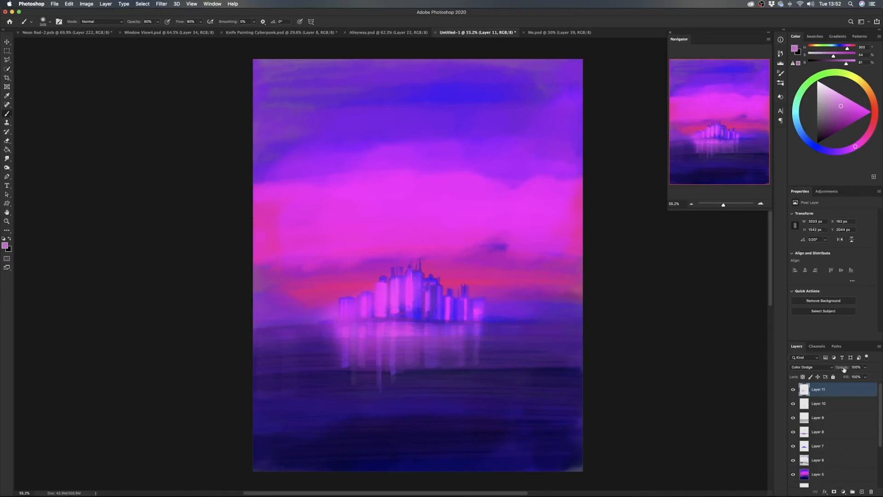
- Add a layer mask to the glow layer and paint black over the buildings to hide the glow there
mouse_move(847, 370)
mouse_down()
mouse_move(801, 365)
mouse_move(827, 367)
mouse_up()
click(834, 492)
drag(336, 298, 455, 285)
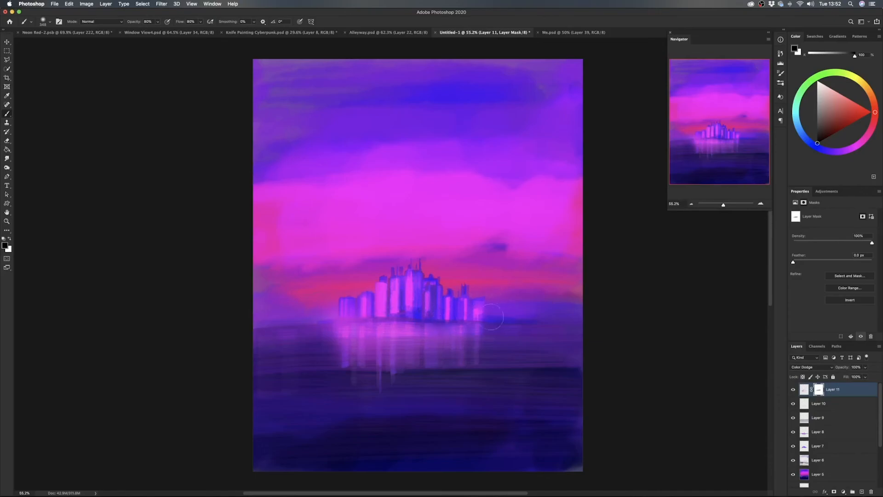
- Toggle the glow layer's visibility to compare the painting with and without the effect
click(8, 44)
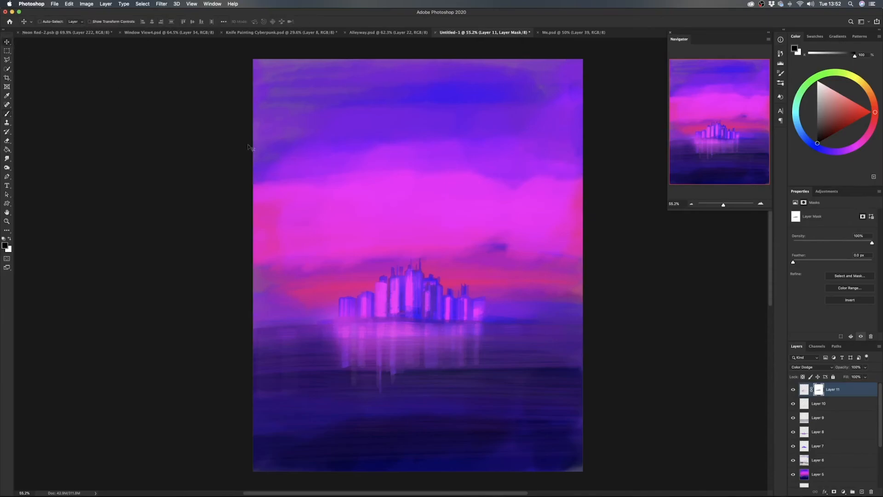
click(793, 390)
click(792, 390)
click(793, 390)
click(793, 390)
- Choose the Round Tip Brush from the Retro Manni brush set and add a new layer on top
key(b)
right_click(476, 244)
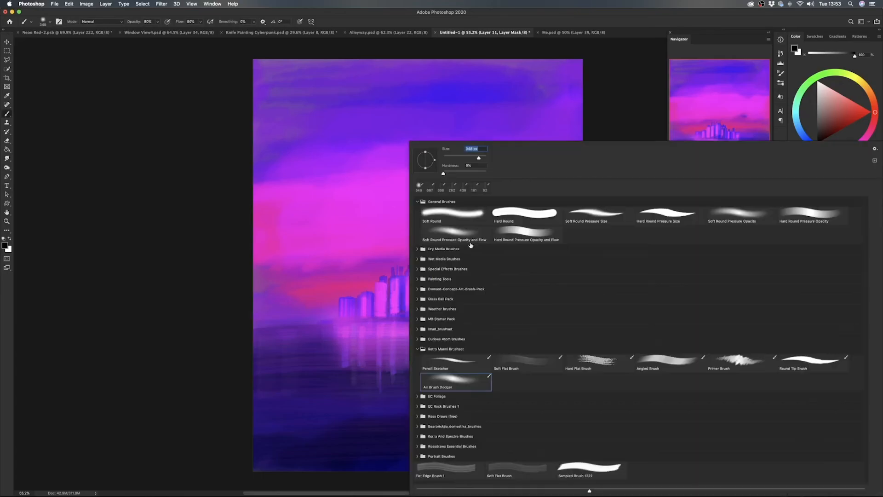
click(810, 363)
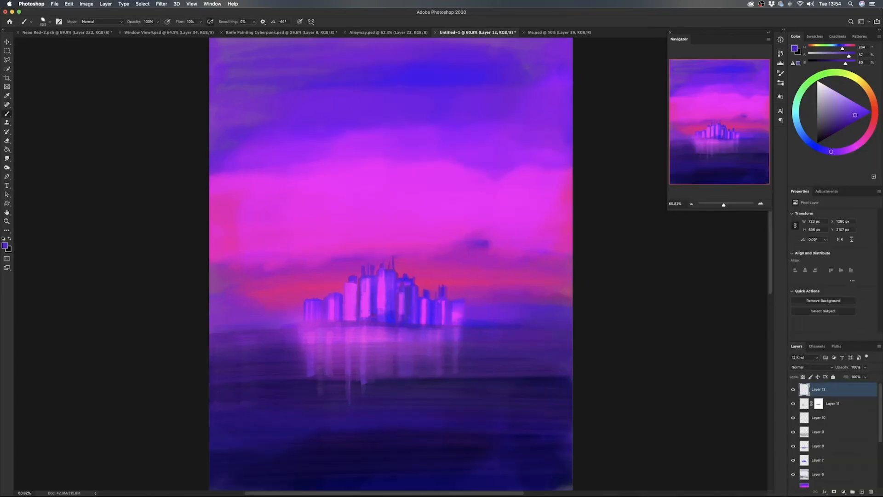
mouse_move(336, 217)
mouse_down()
mouse_move(417, 183)
mouse_move(522, 206)
mouse_up()
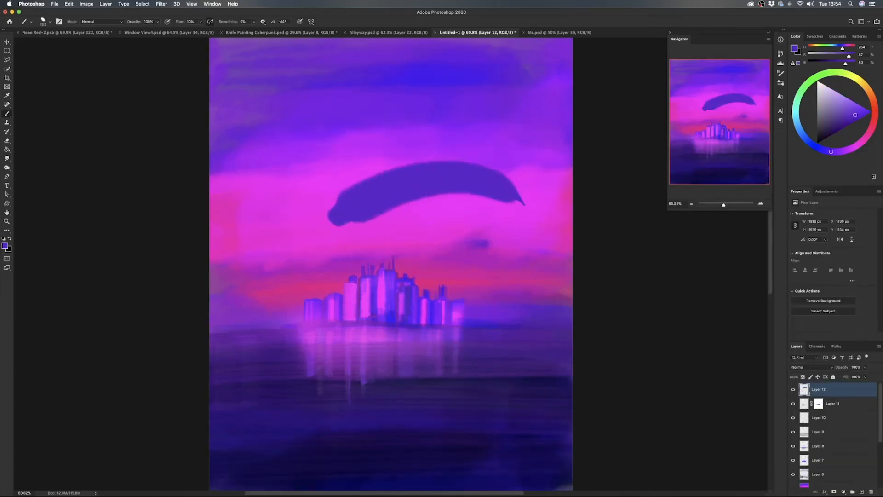
key(ctrl+z)
drag(316, 223, 521, 207)
key(ctrl+z)
mouse_move(257, 240)
mouse_down()
mouse_move(405, 177)
mouse_move(475, 163)
mouse_move(445, 178)
mouse_up()
key(ctrl+z)
key(ctrl+z)
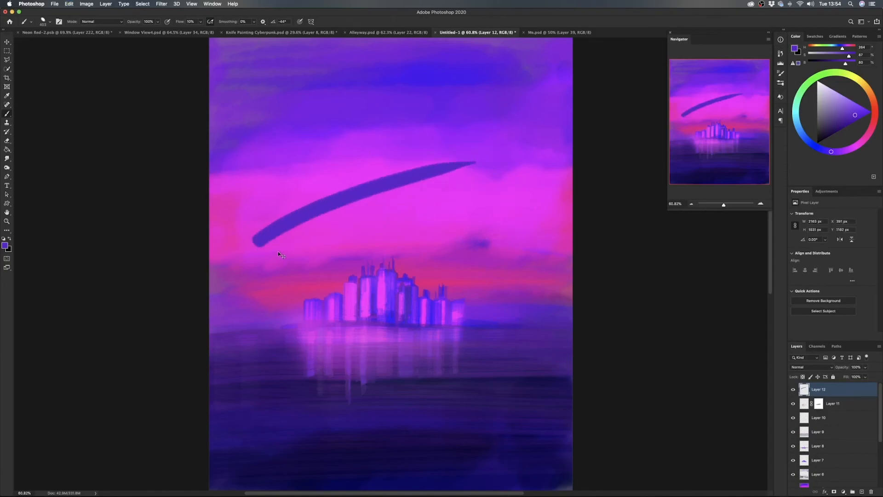
- Paint low purple mountains along the horizon on both sides of the city with a smaller Round Tip Brush
drag(483, 327, 458, 327)
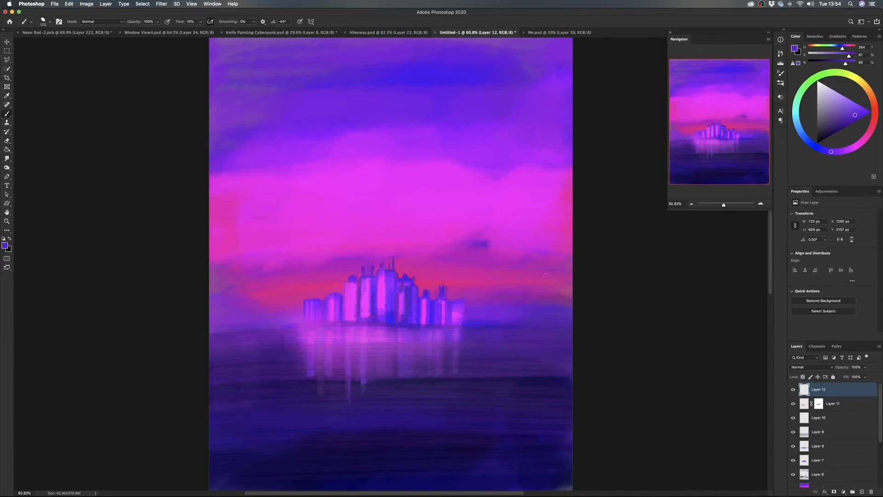
alt+click(503, 320)
mouse_move(478, 313)
mouse_down()
mouse_move(507, 306)
mouse_move(472, 321)
mouse_move(483, 322)
mouse_move(513, 305)
mouse_move(504, 317)
mouse_up()
mouse_move(266, 324)
mouse_down()
mouse_move(292, 318)
mouse_move(227, 326)
mouse_move(236, 317)
mouse_move(249, 323)
mouse_move(228, 318)
mouse_move(218, 328)
mouse_move(268, 319)
mouse_up()
alt+click(282, 319)
alt+click(256, 322)
mouse_move(505, 302)
mouse_down()
mouse_move(554, 299)
mouse_move(572, 307)
mouse_up()
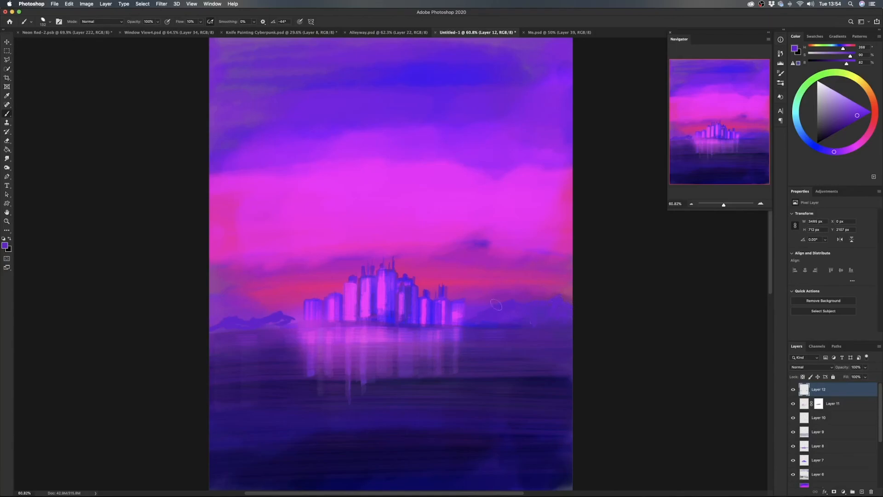
- Sample nearby purples and add further strokes to the mountains and shoreline to the right of the city
alt+click(471, 317)
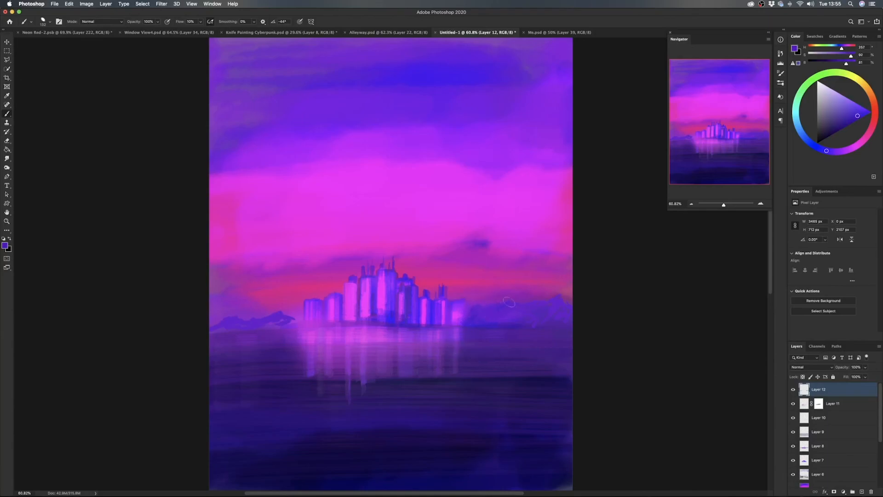
alt+click(542, 310)
mouse_move(470, 315)
mouse_down()
mouse_move(507, 313)
mouse_move(542, 323)
mouse_move(552, 302)
mouse_up()
mouse_move(475, 325)
mouse_down()
mouse_move(479, 334)
mouse_move(535, 336)
mouse_up()
- Choose the Air Brush Dodger and spray soft purple haze along the base of the mountains on both sides of the city
right_click(348, 325)
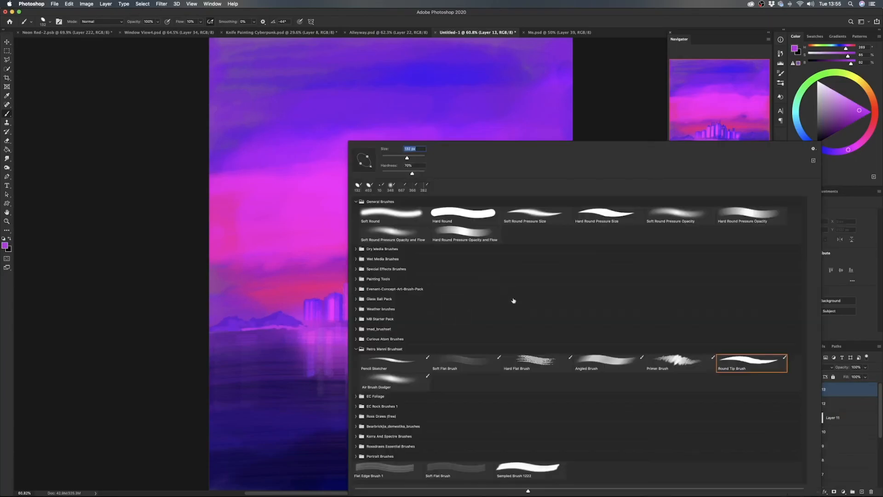
double_click(390, 383)
mouse_move(287, 324)
mouse_down()
mouse_move(257, 325)
mouse_move(296, 328)
mouse_move(207, 334)
mouse_move(302, 329)
mouse_up()
mouse_move(498, 318)
mouse_down()
mouse_move(574, 322)
mouse_move(469, 325)
mouse_move(569, 329)
mouse_move(463, 326)
mouse_move(500, 315)
mouse_up()
alt+click(476, 327)
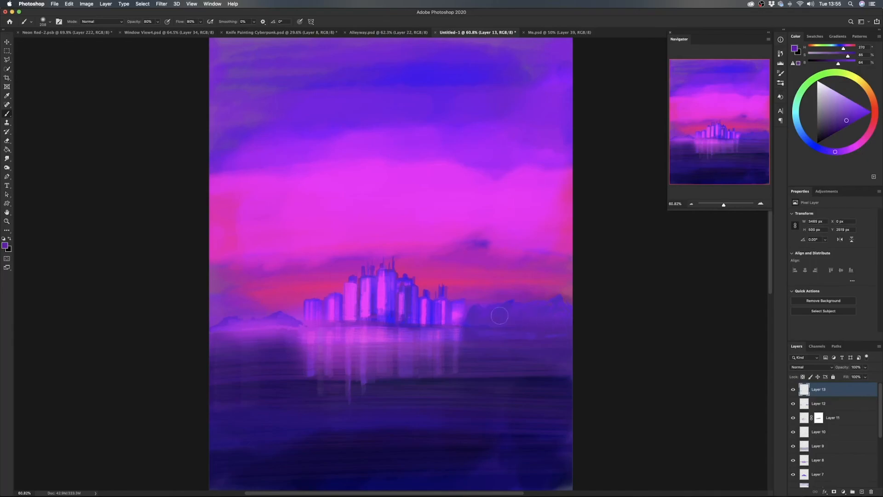
- Set the haze layer's blend mode to Color Dodge and reduce its opacity slightly
click(812, 367)
click(813, 420)
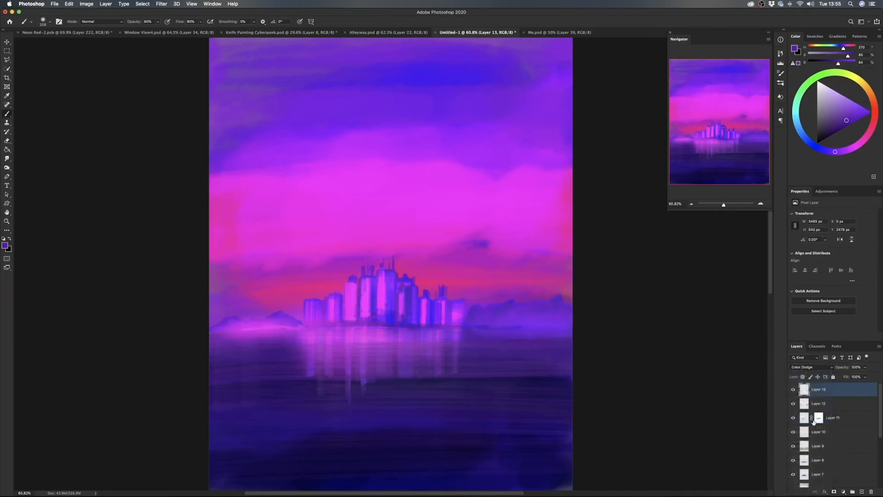
drag(844, 368, 823, 373)
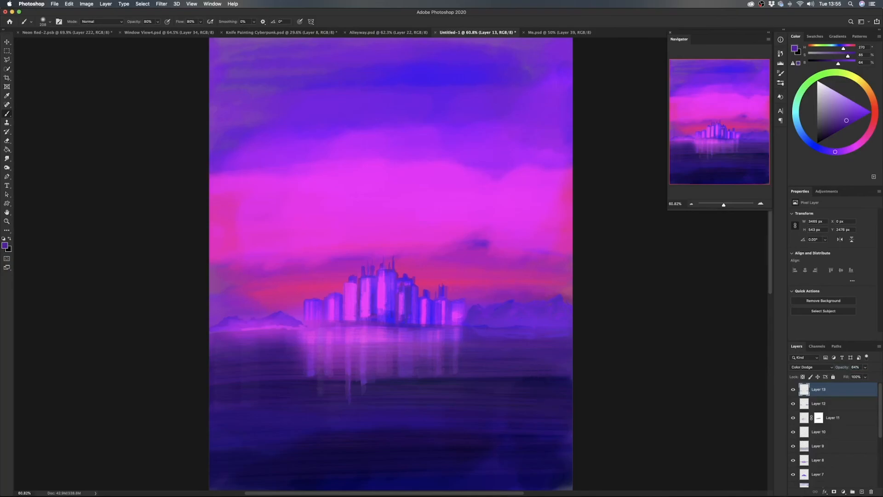
- Reselect the Air Brush Dodger in the Retro Manni brush set, then switch to the Move tool
right_click(527, 372)
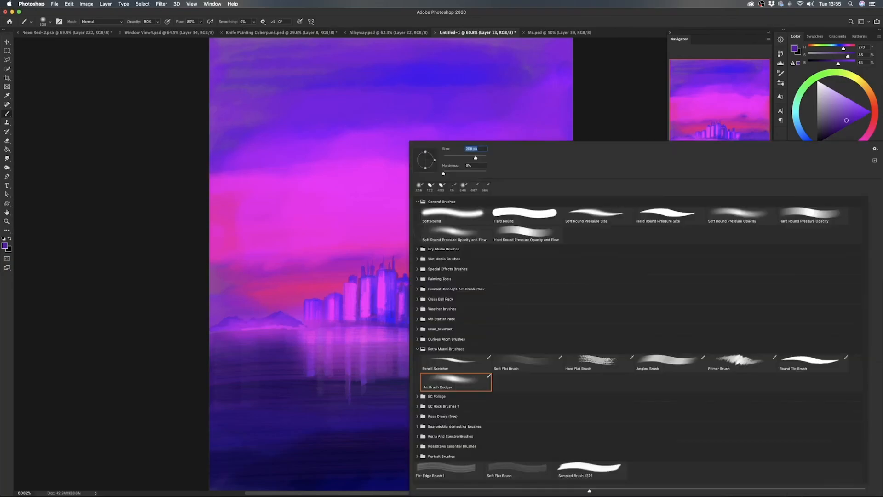
double_click(464, 383)
click(8, 43)
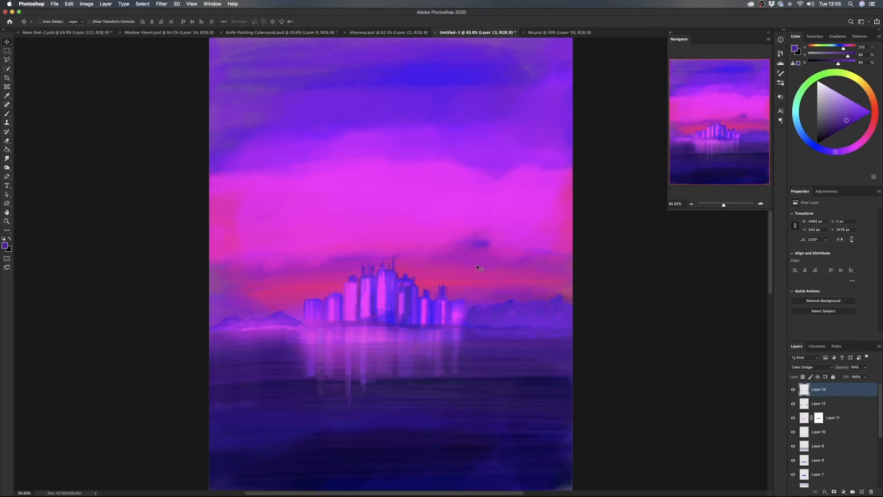